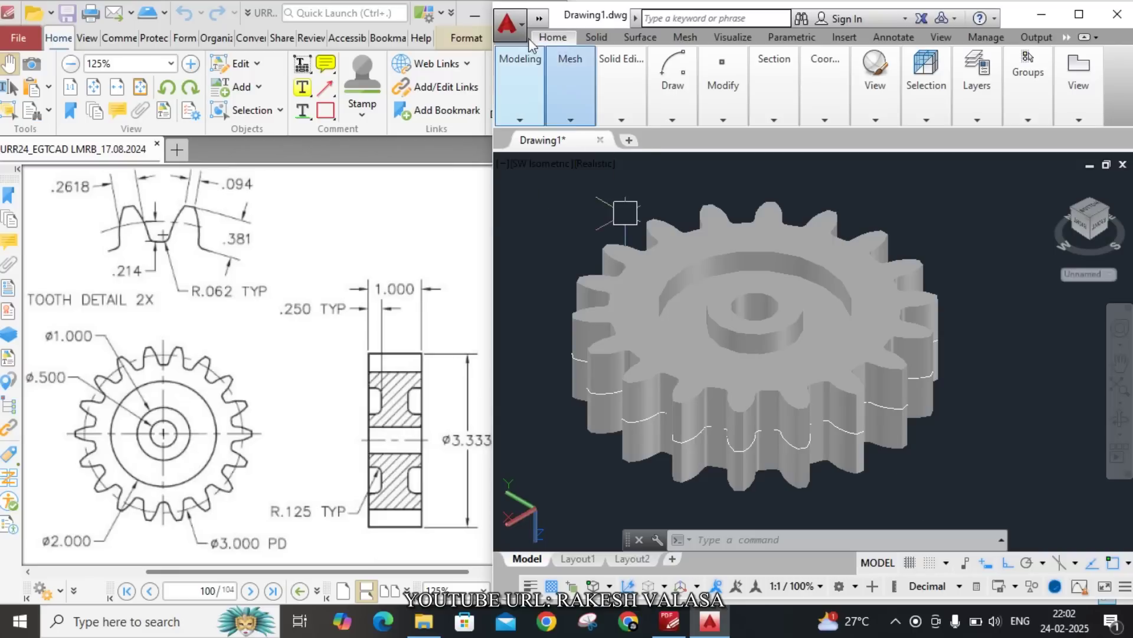
Create a new drawing from the acad template and turn off the grid display.
click(523, 23)
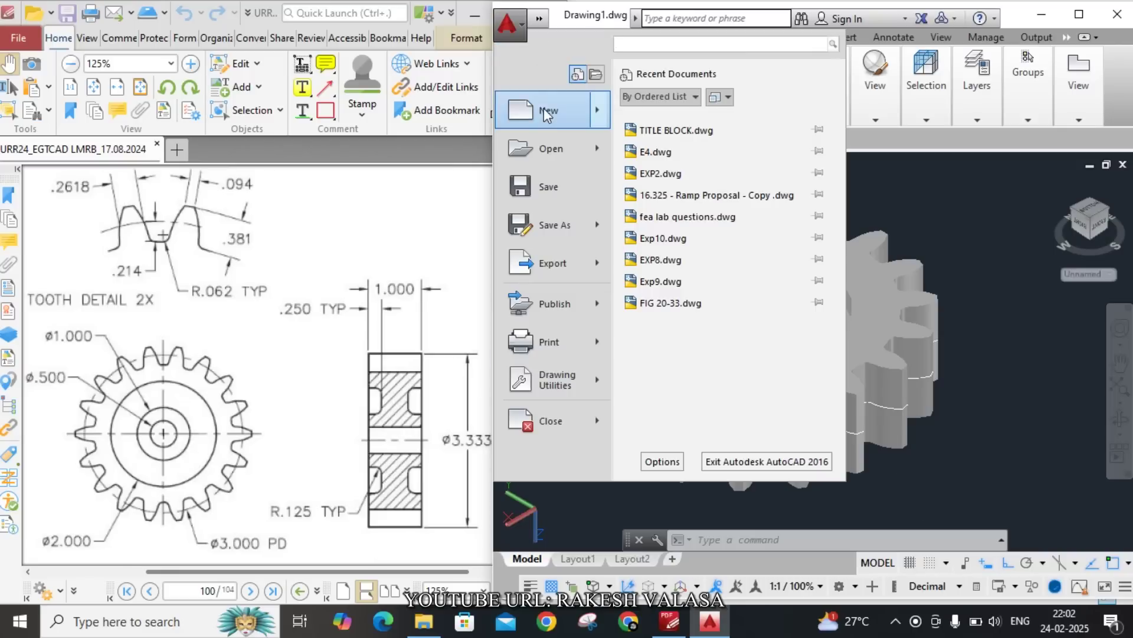
mouse_move(547, 118)
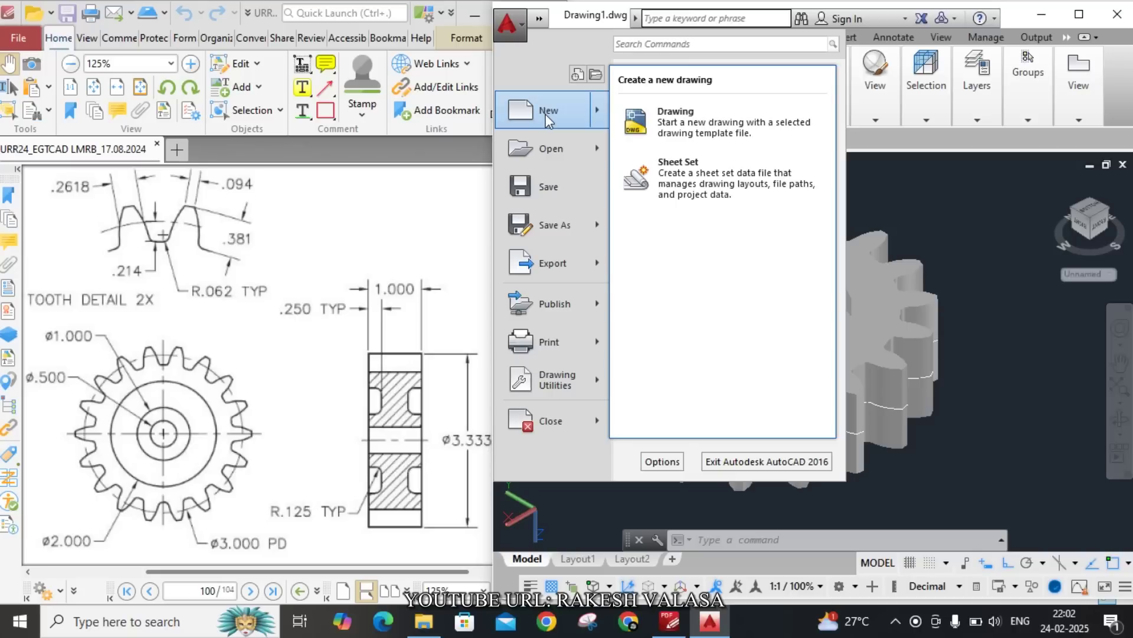
key(Escape)
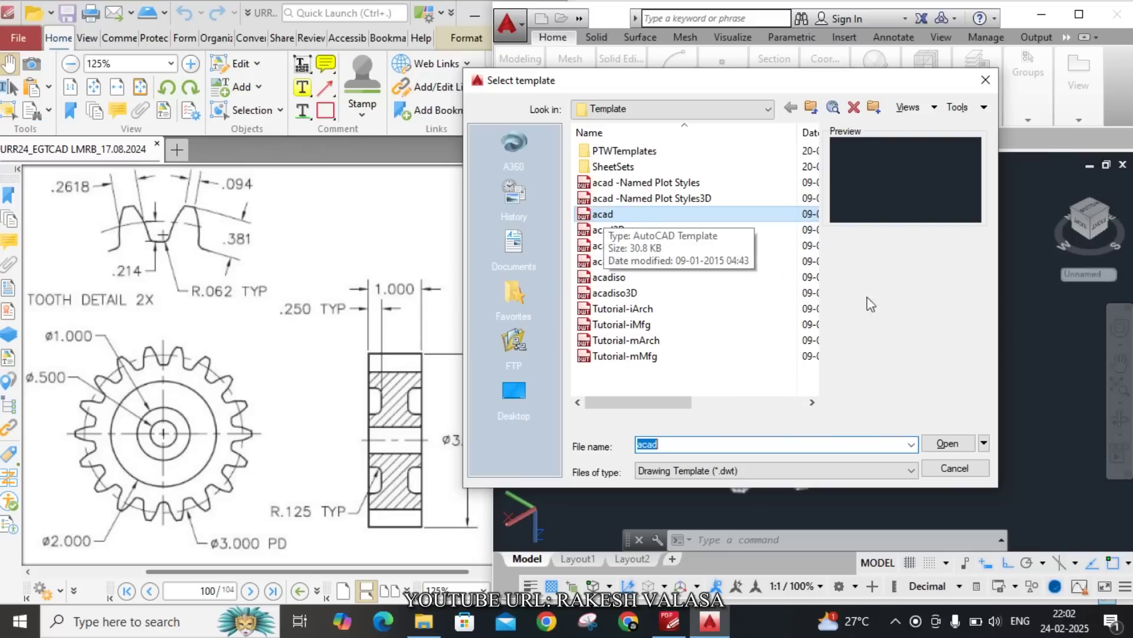
click(946, 444)
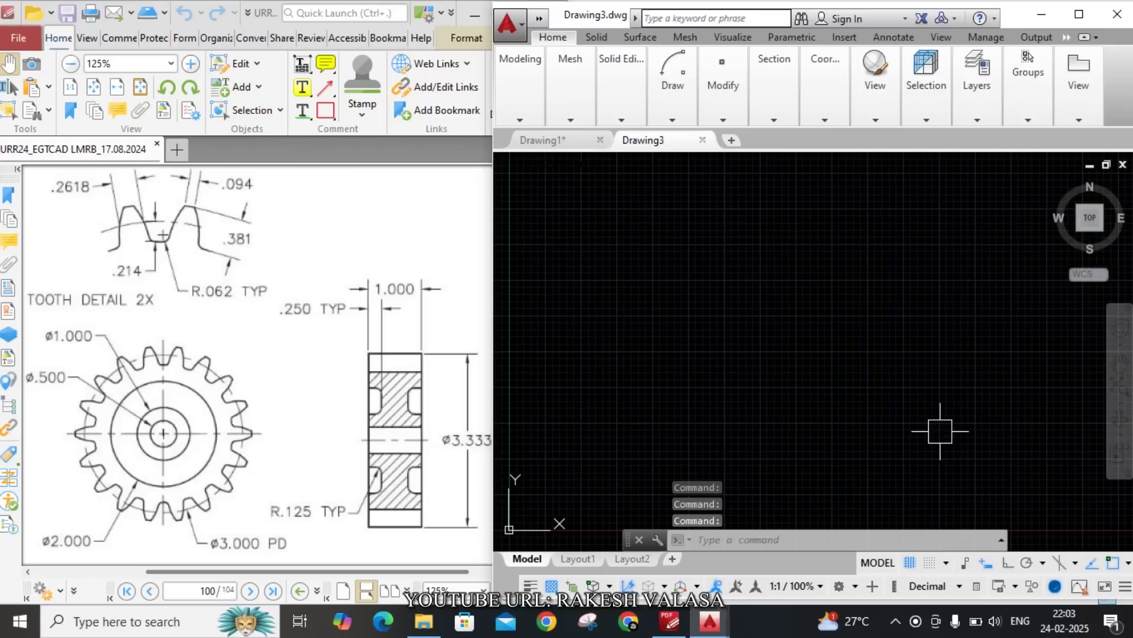
click(911, 562)
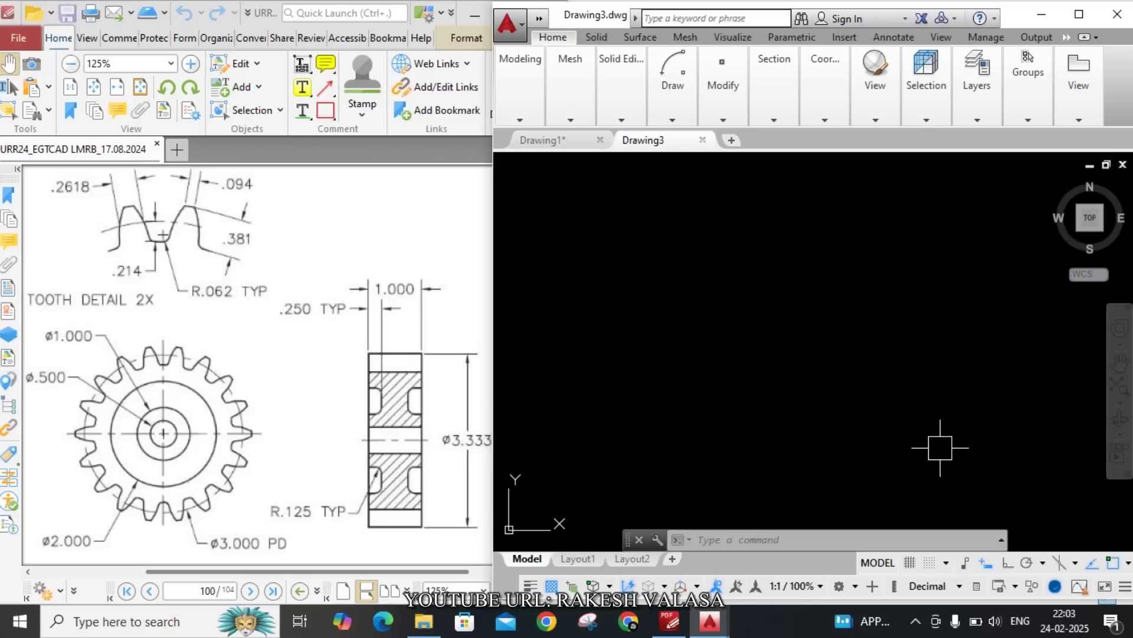
Draw a circle of diameter 0.5 near the middle of the drawing area for the gear's bore.
text(c)
key(Return)
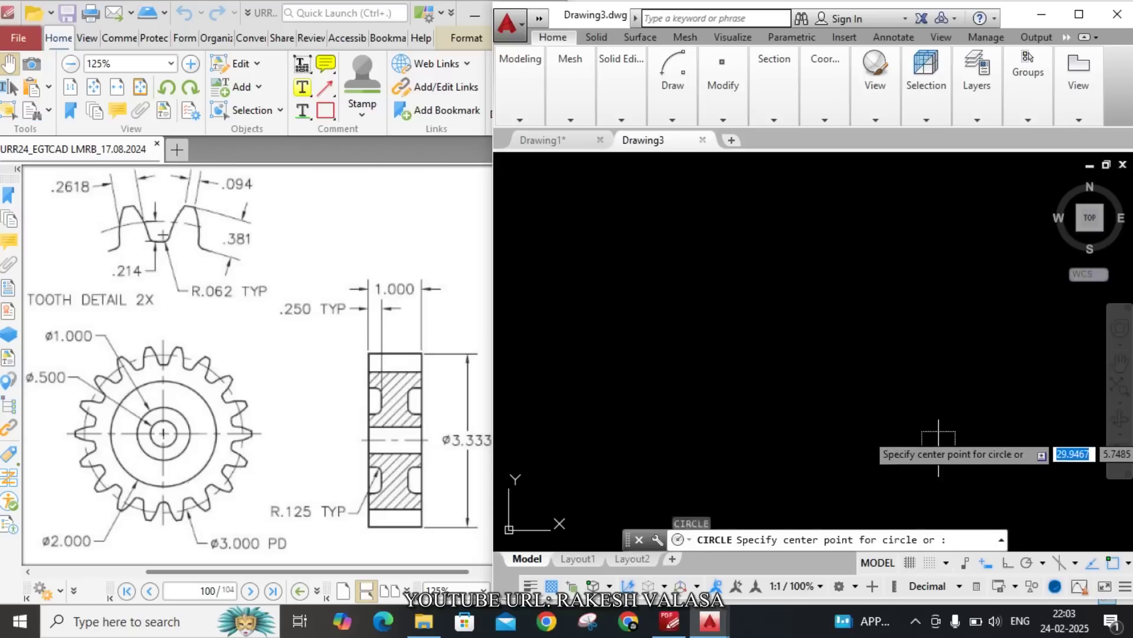
click(780, 353)
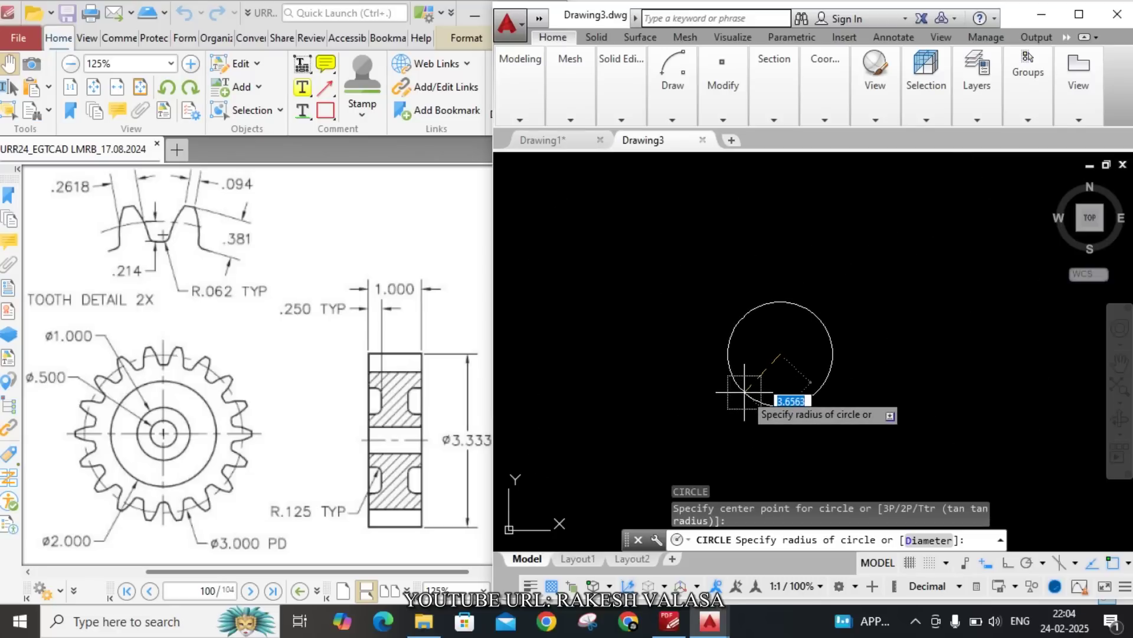
text(d)
key(Return)
text(0.)
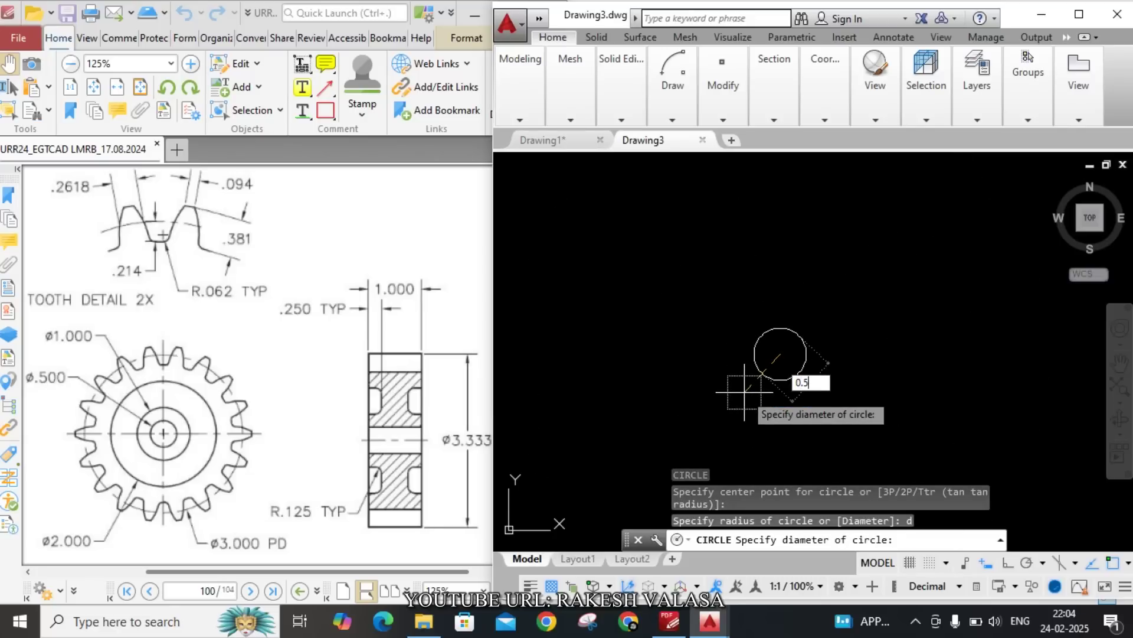
text(5)
key(Return)
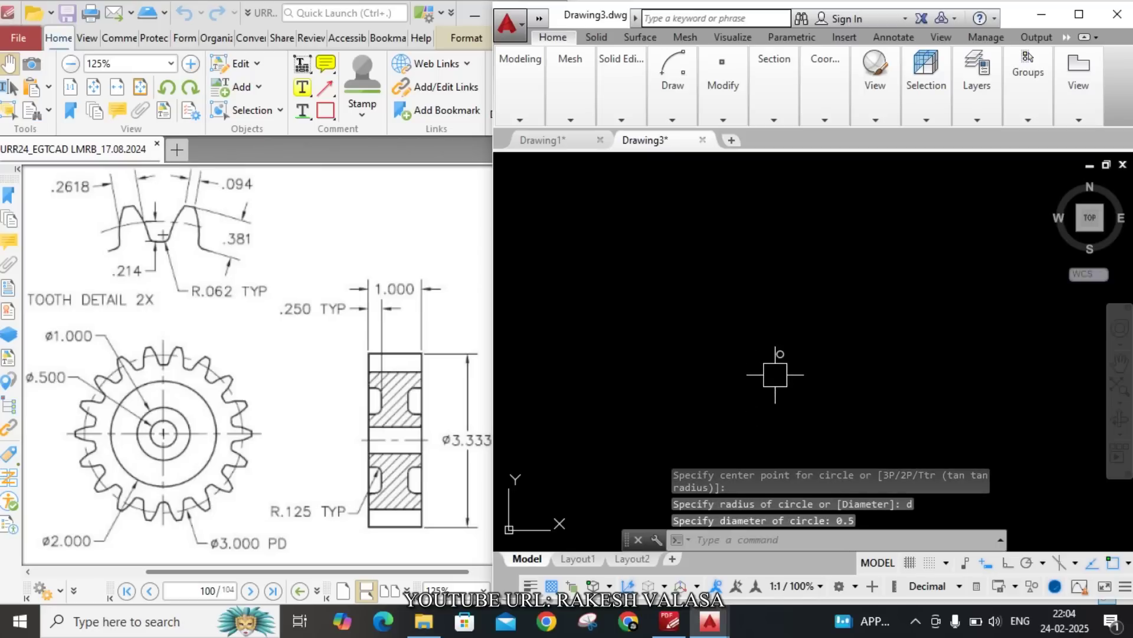
Draw a circle of diameter 1 concentric with the bore circle.
scroll(780, 354, up, 2)
scroll(705, 384, down, 1)
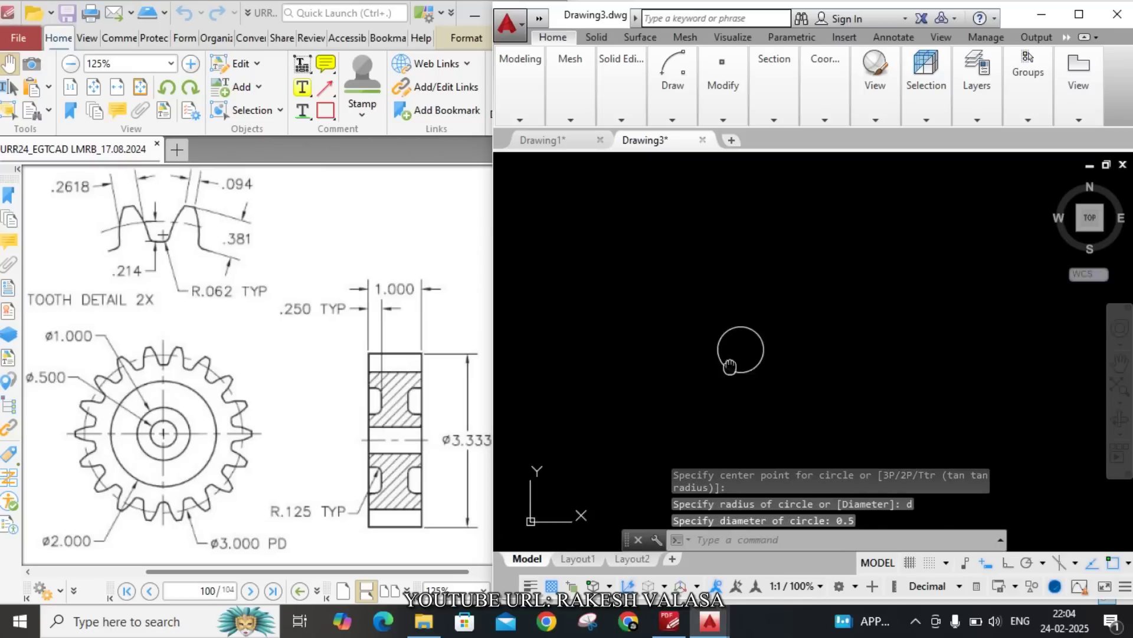
scroll(734, 354, up, 1)
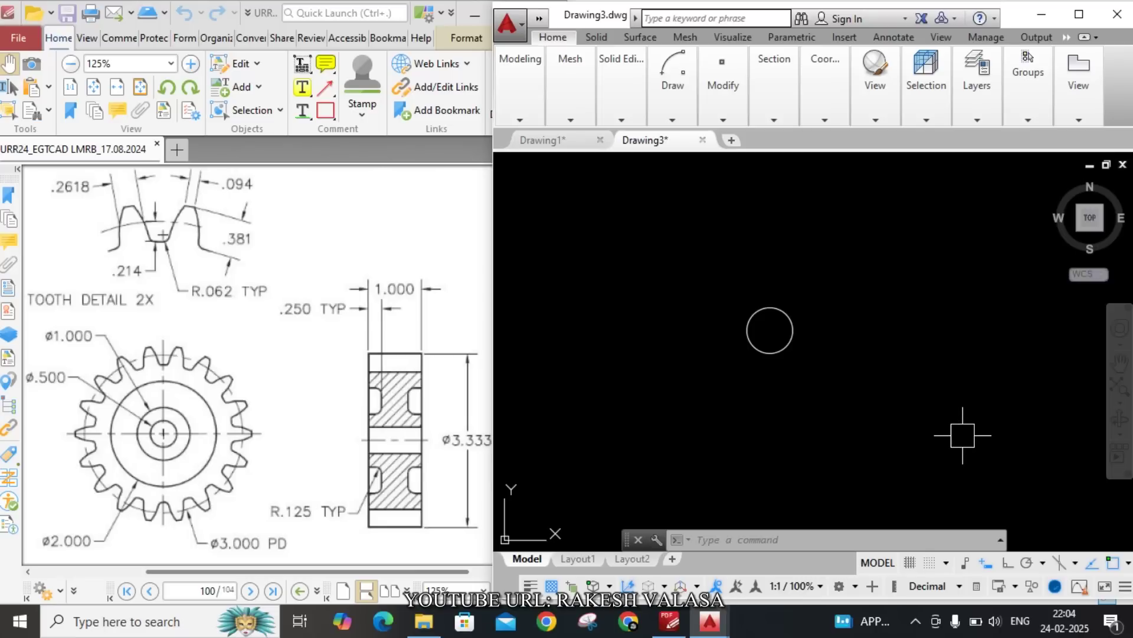
key(Return)
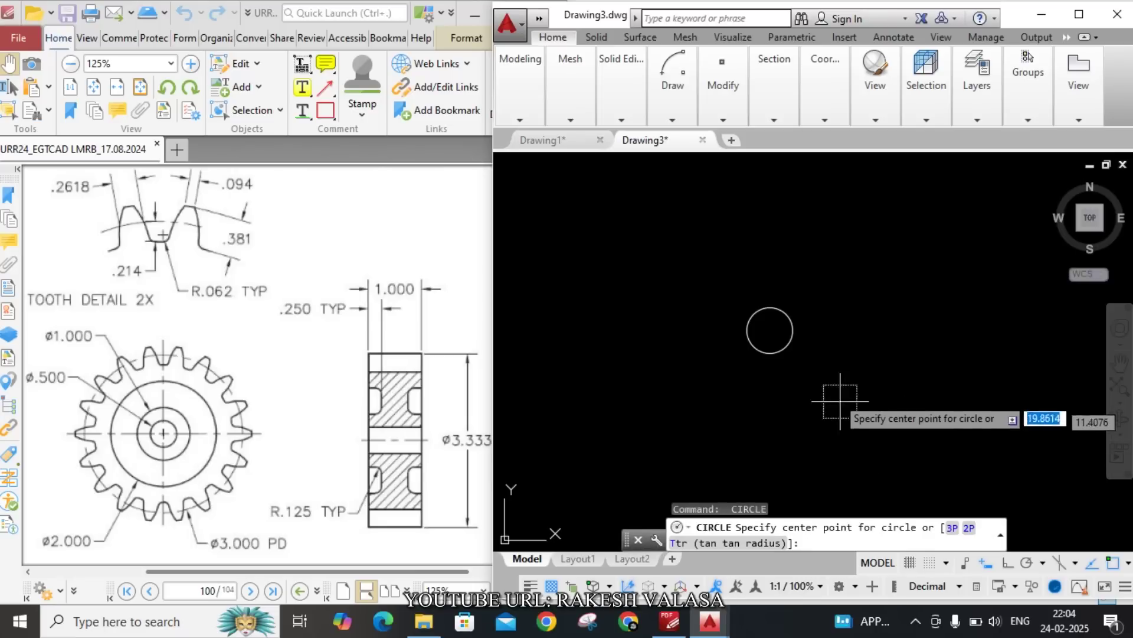
scroll(769, 330, up, 4)
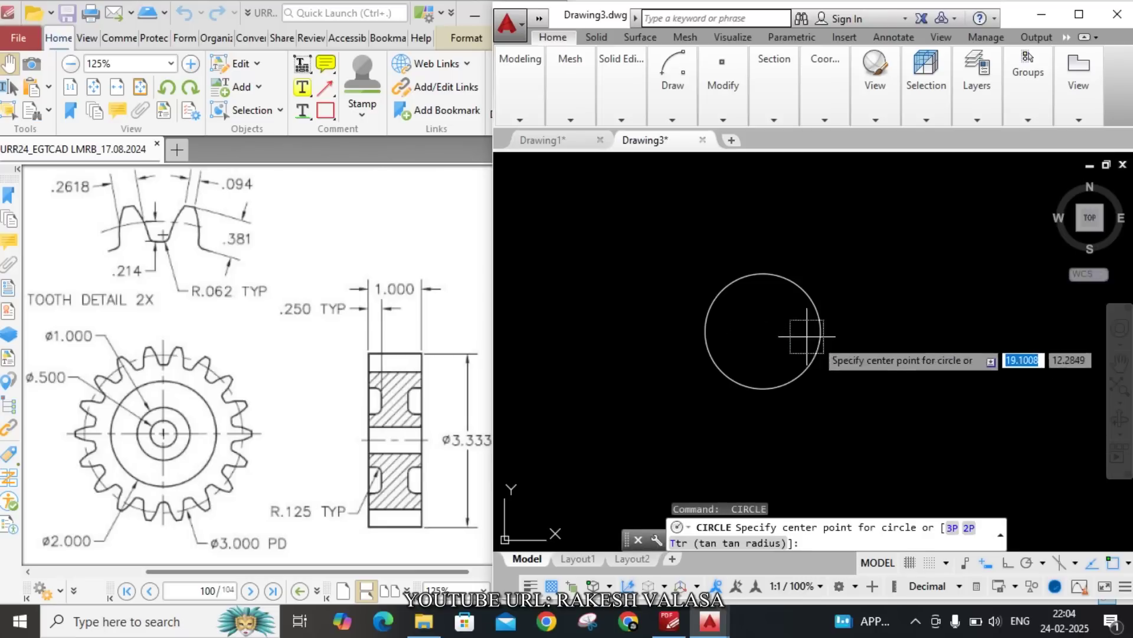
click(762, 331)
text(d)
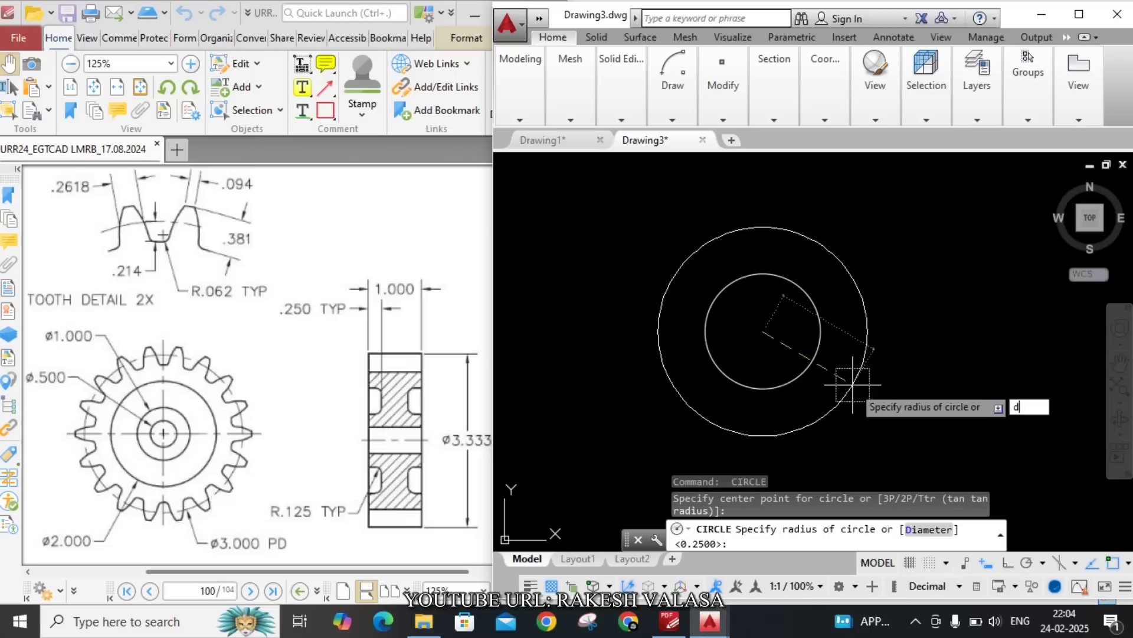
key(Return)
text(1)
key(Return)
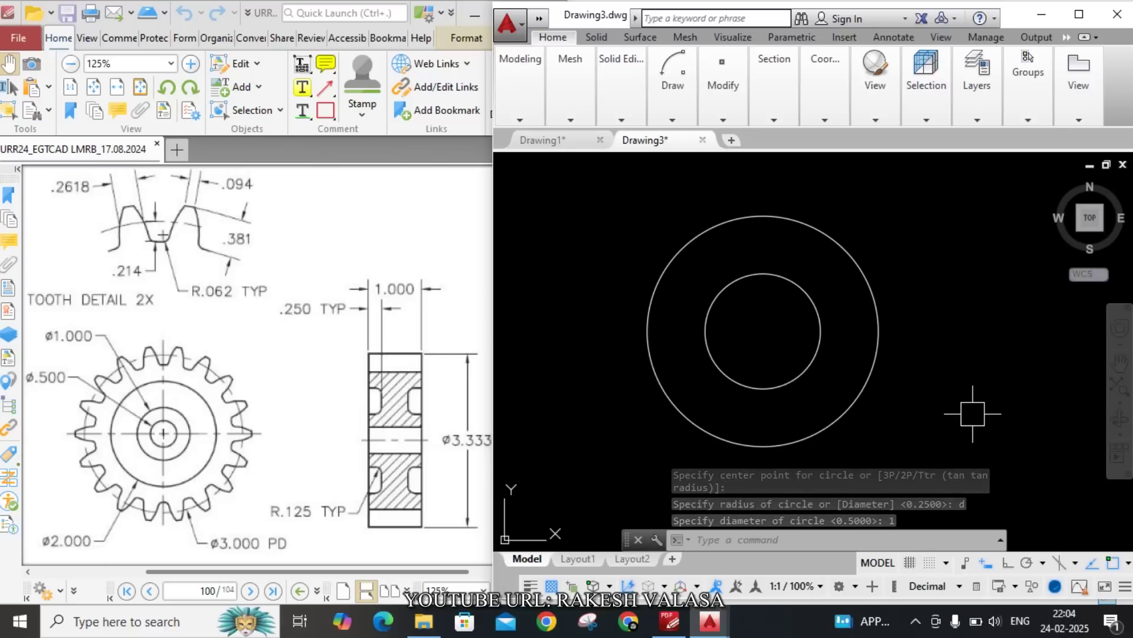
key(Return)
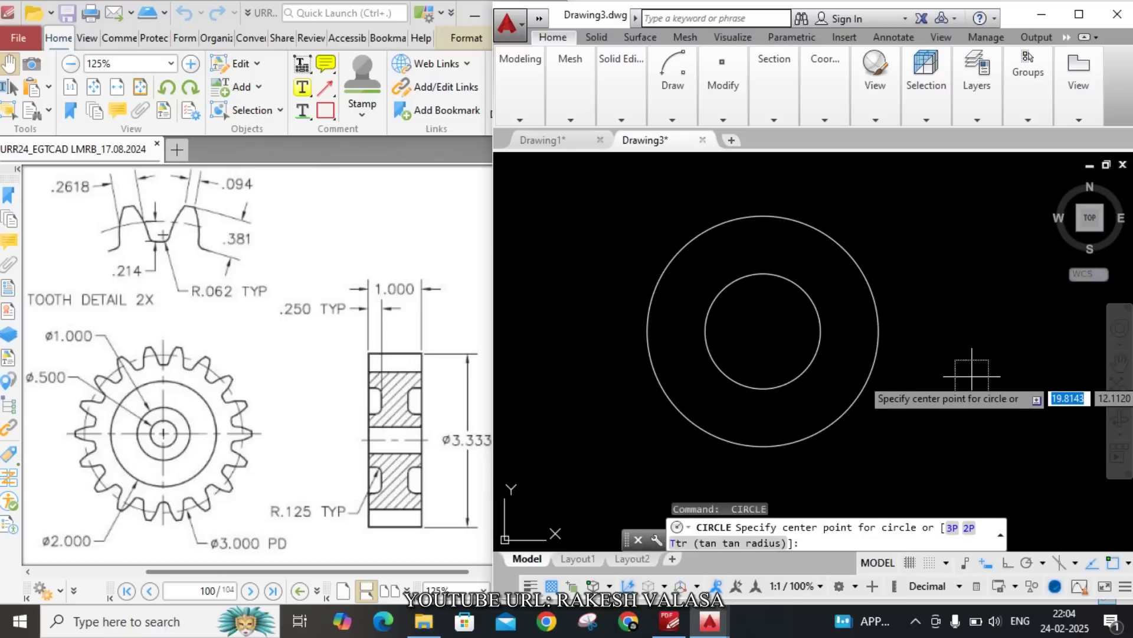
text(d)
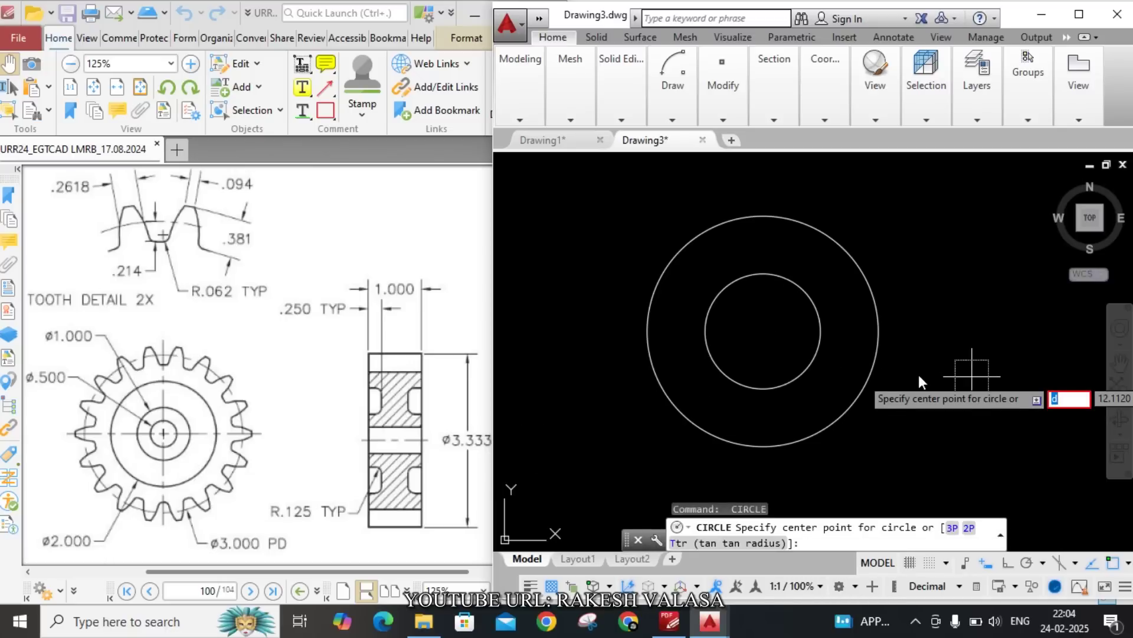
key(Escape)
Draw a circle of diameter 2 from the same centre as the existing circles.
text(c)
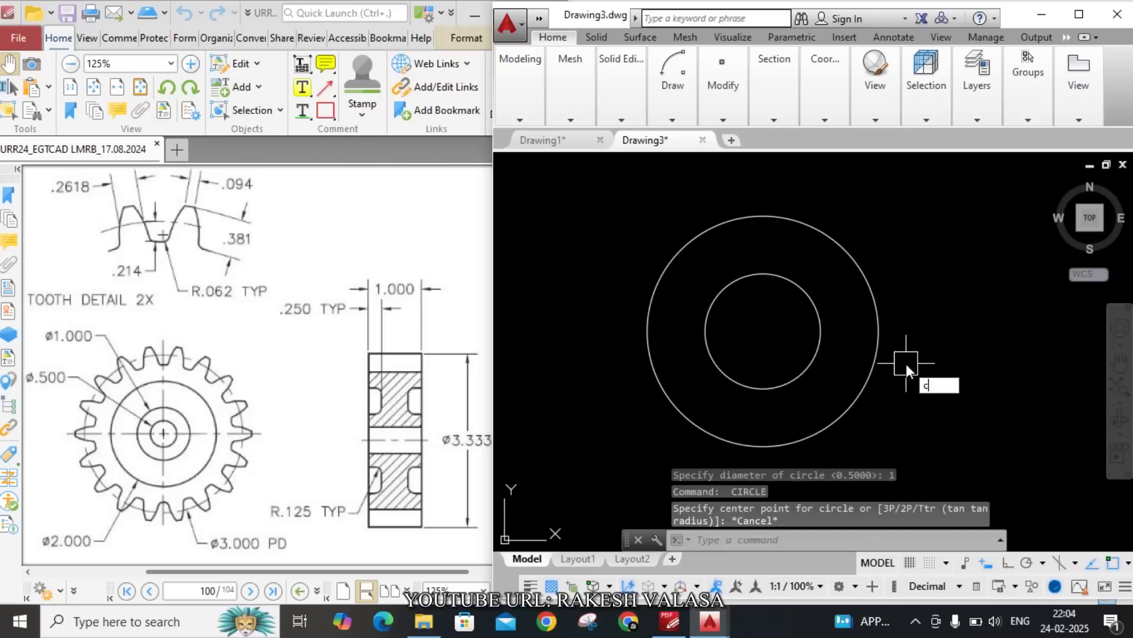
key(Return)
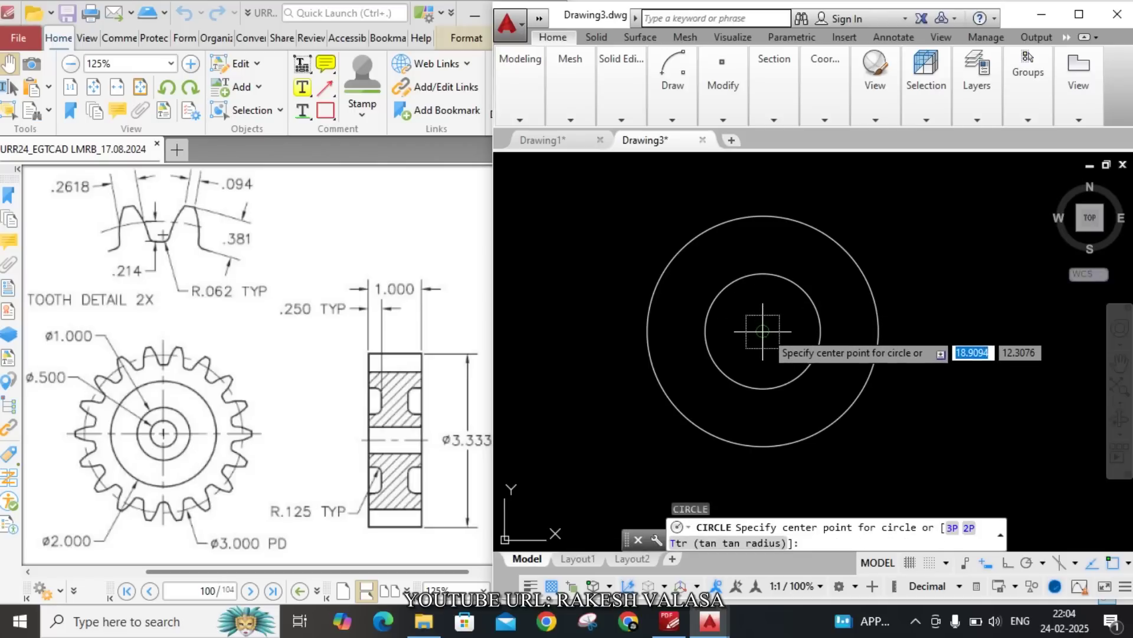
click(763, 331)
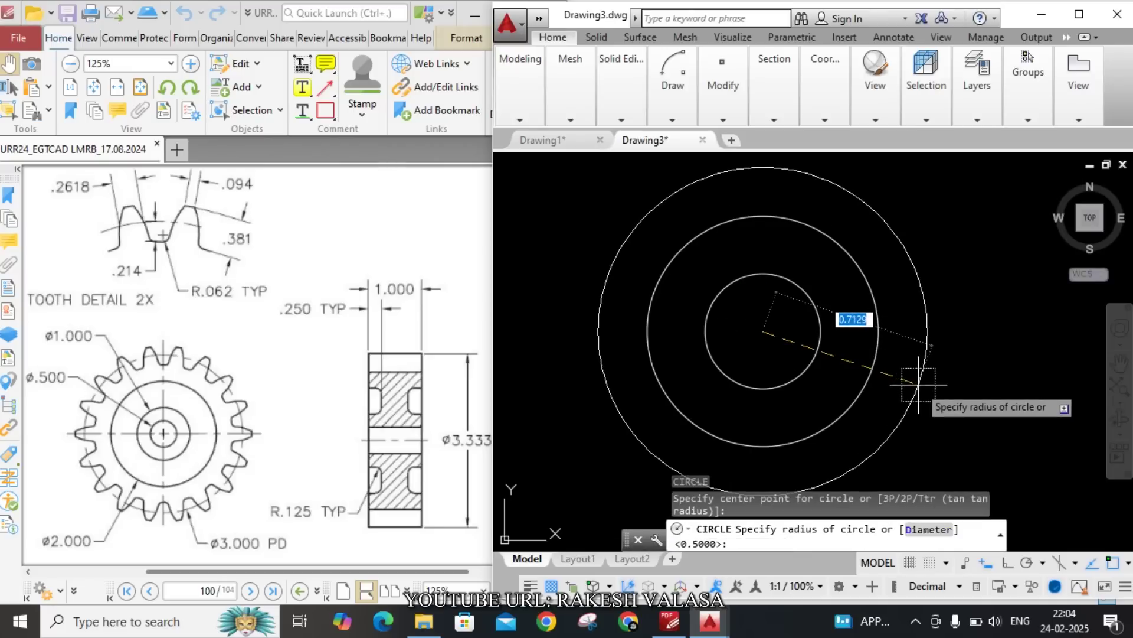
text(d)
key(Return)
text(2)
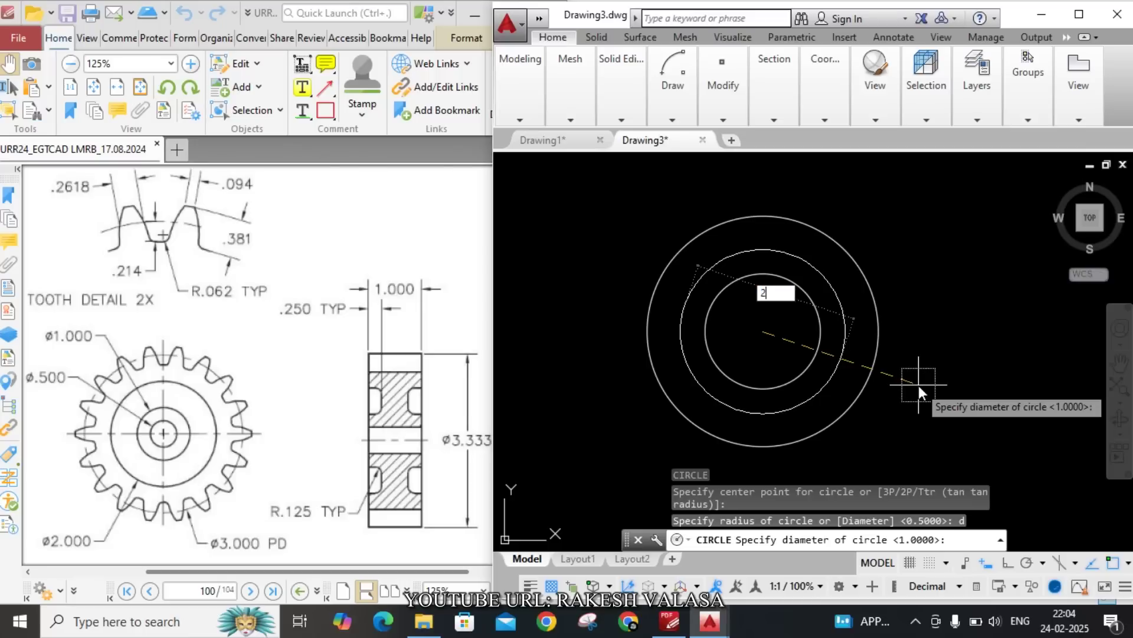
key(Return)
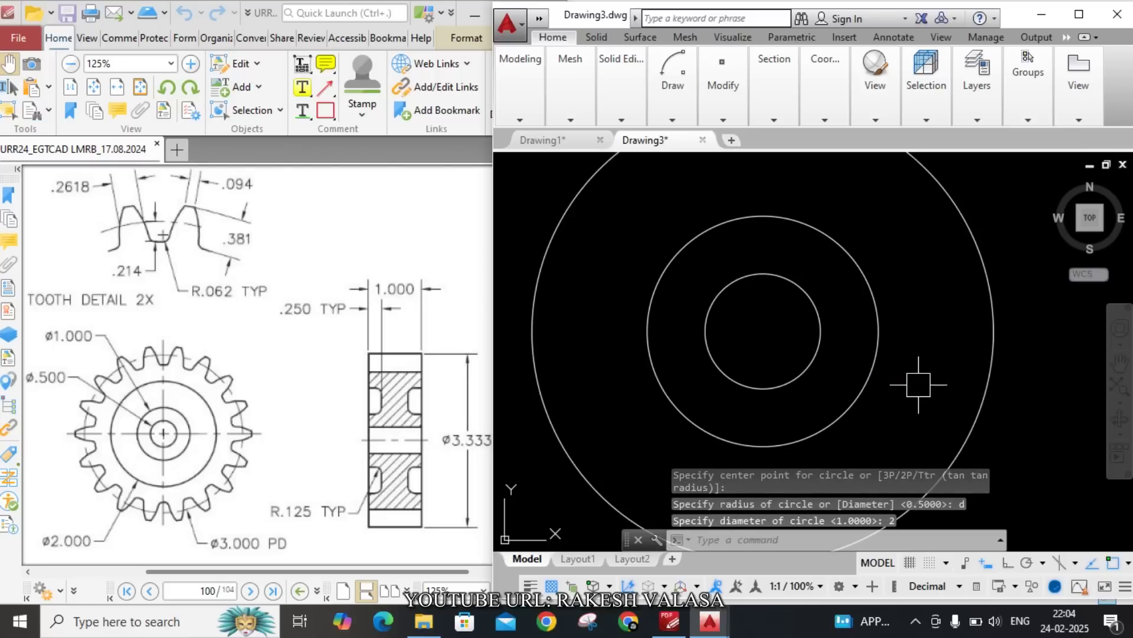
Draw the pitch circle of diameter 3 from the common centre of the existing circles.
middle_drag(902, 357, 1032, 336)
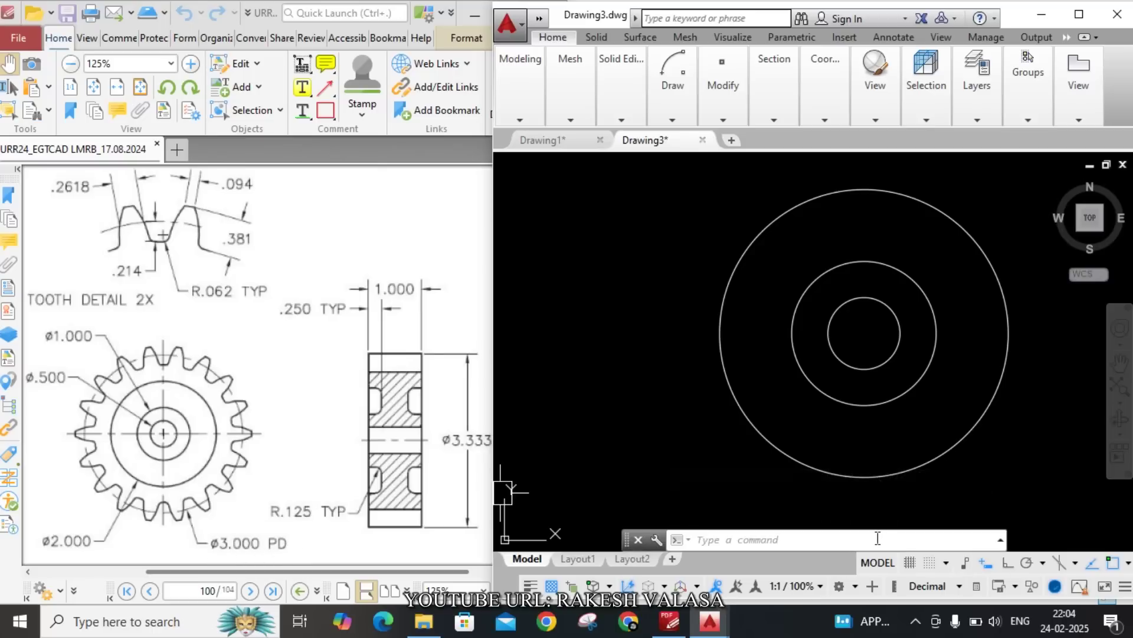
text(c)
key(Return)
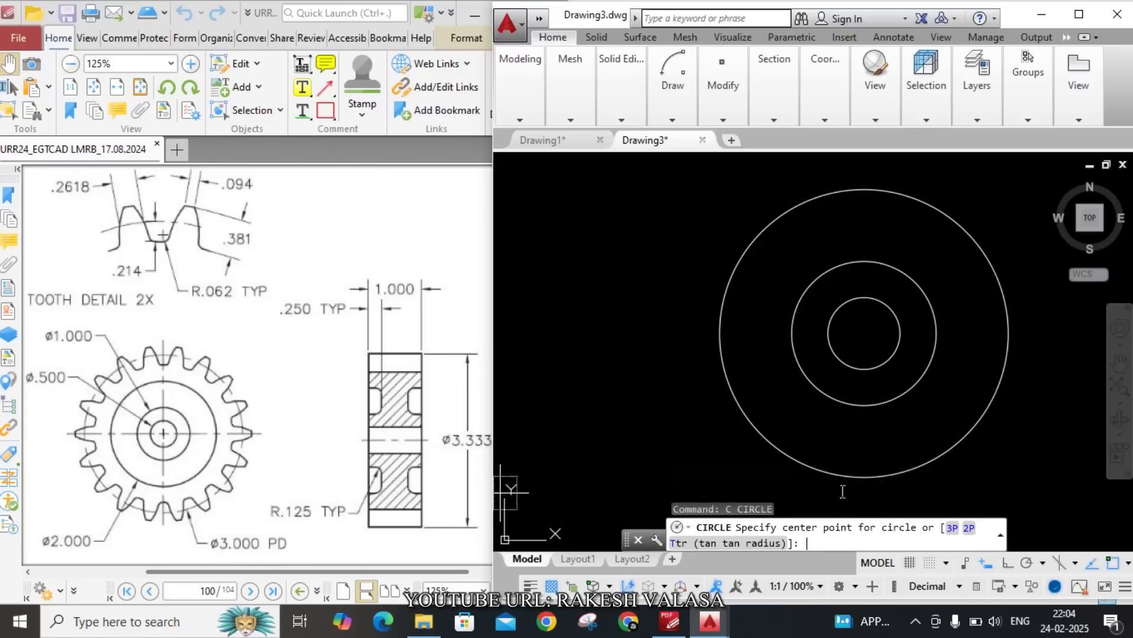
click(864, 334)
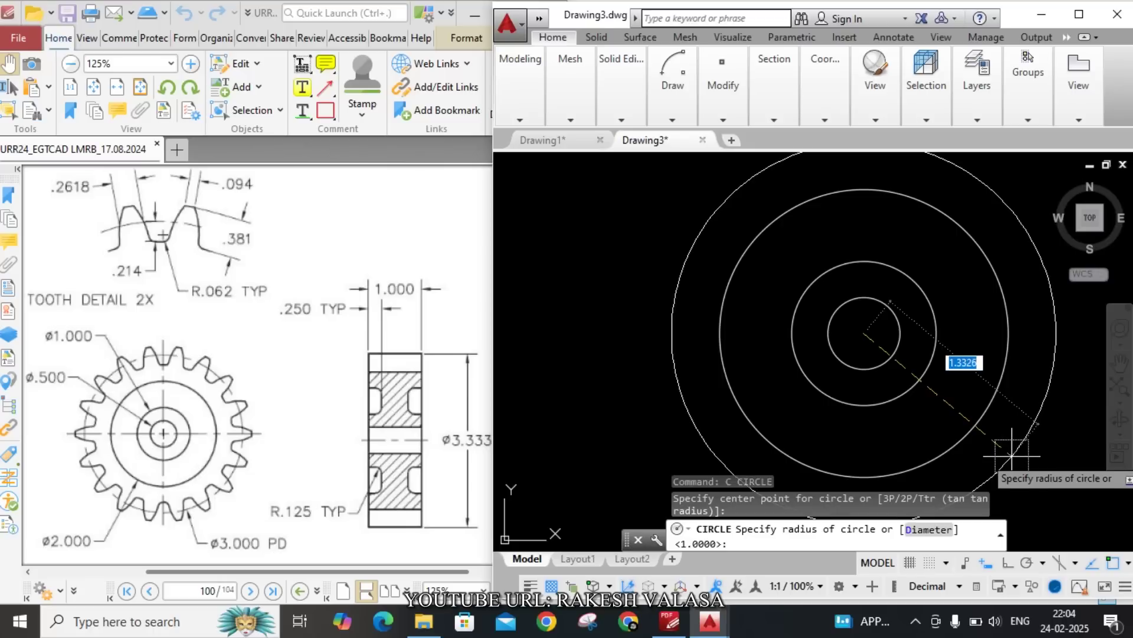
text(d)
key(Return)
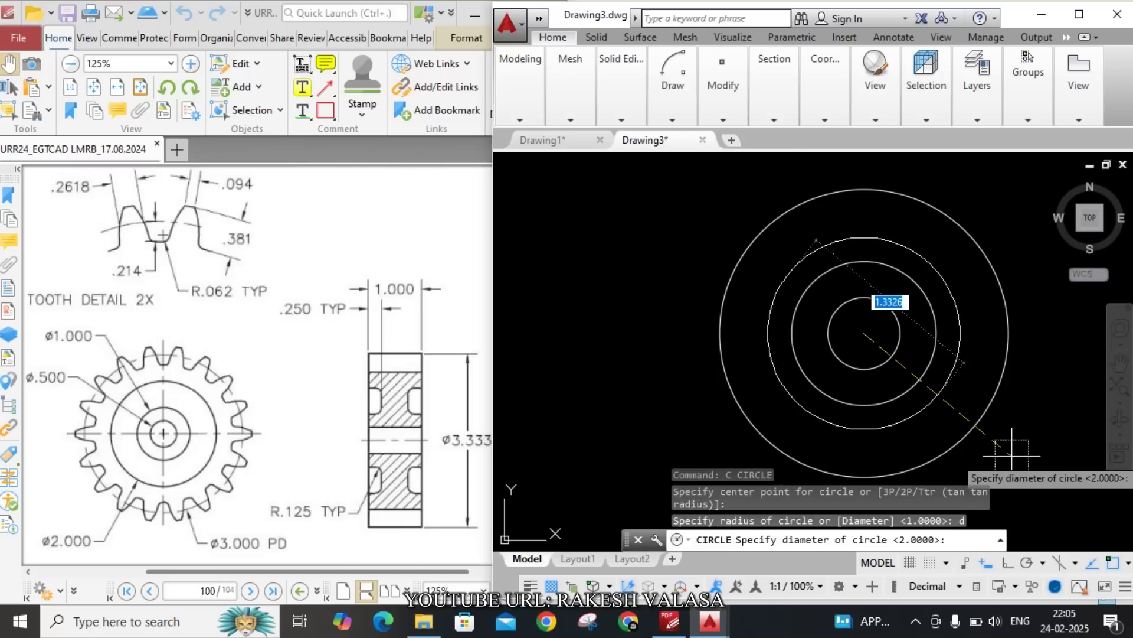
text(3)
key(Return)
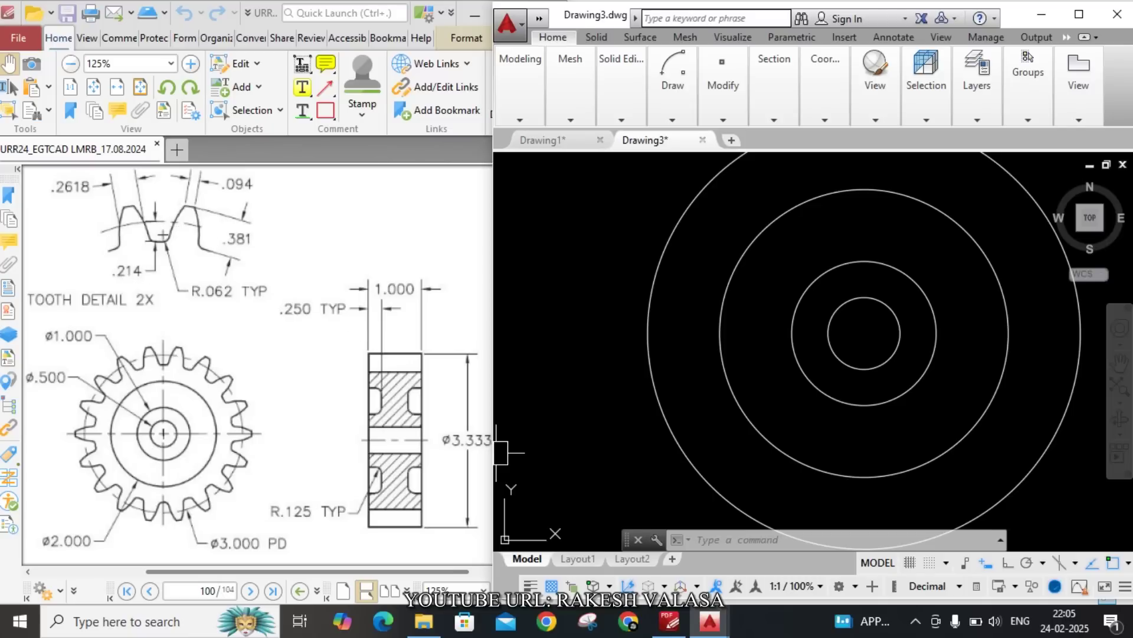
Offset the diameter 3 pitch circle outward by 0.214 and end the Offset command.
scroll(679, 300, down, 2)
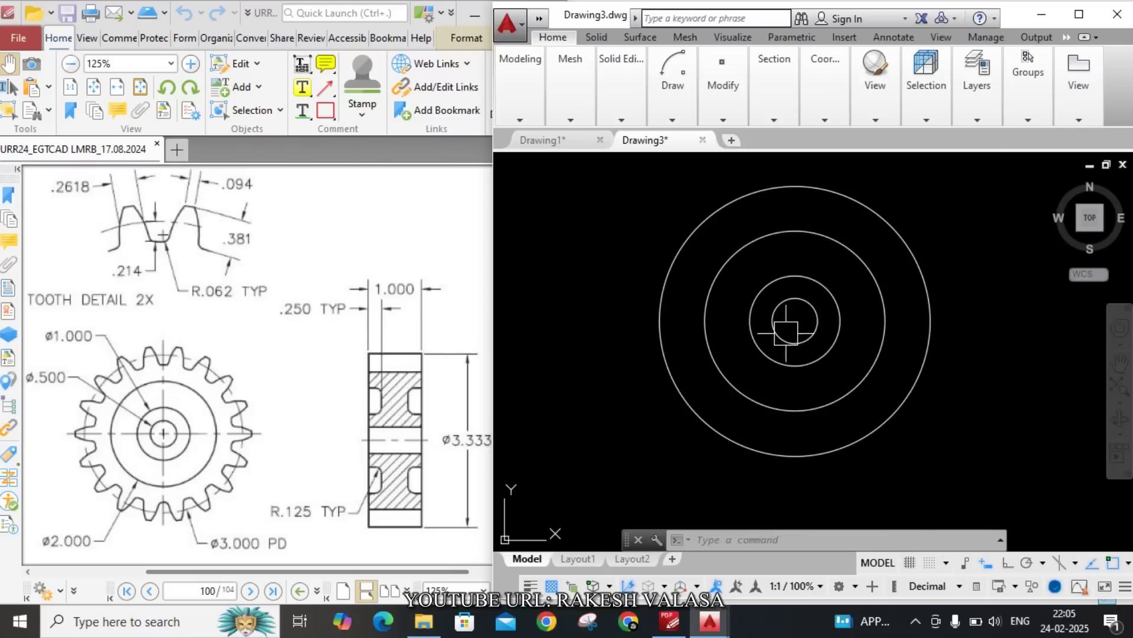
text(o)
key(Return)
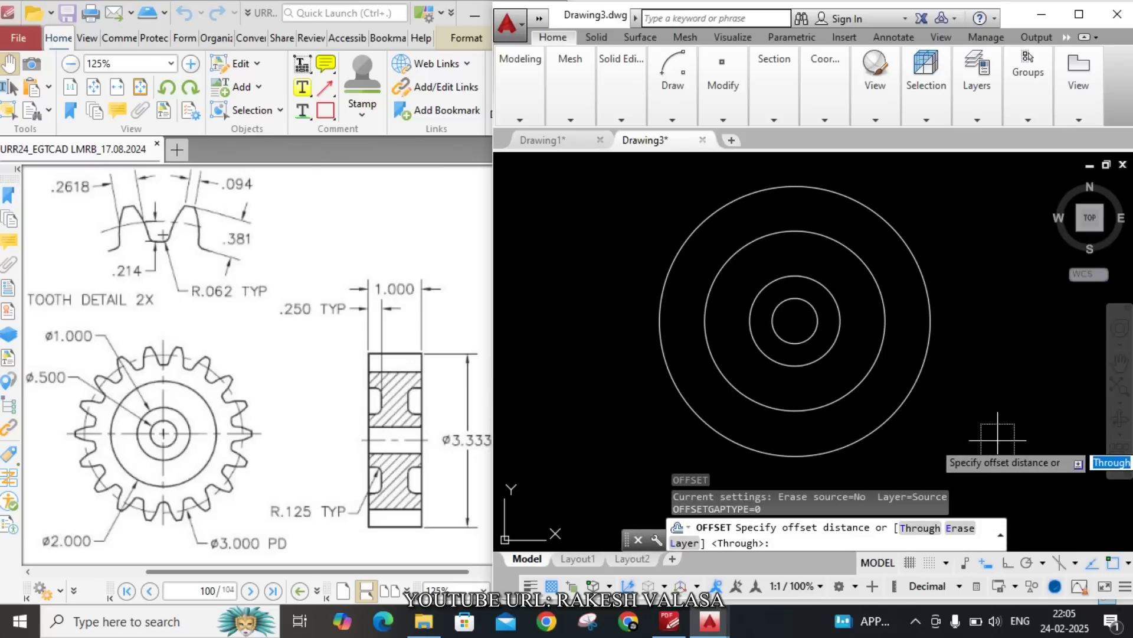
text(0.214)
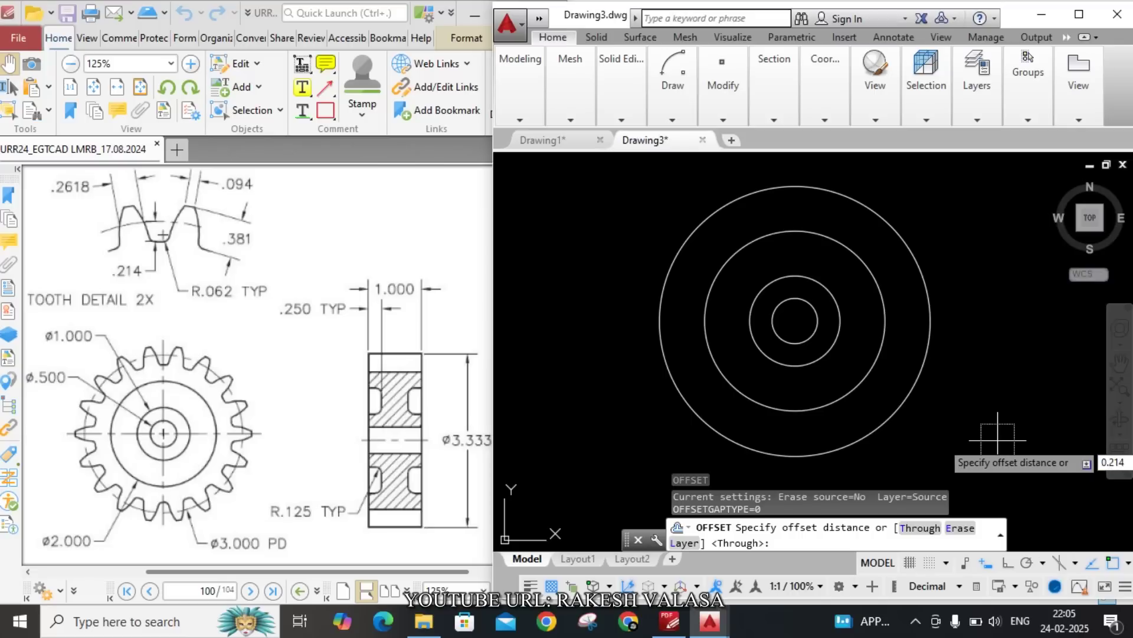
key(Return)
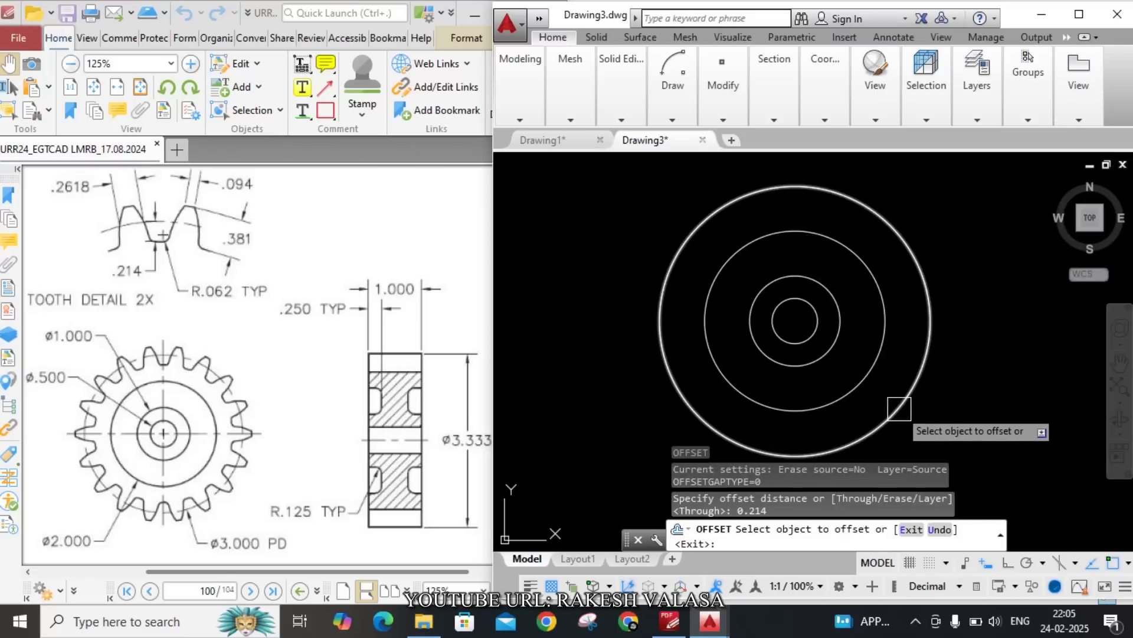
click(899, 408)
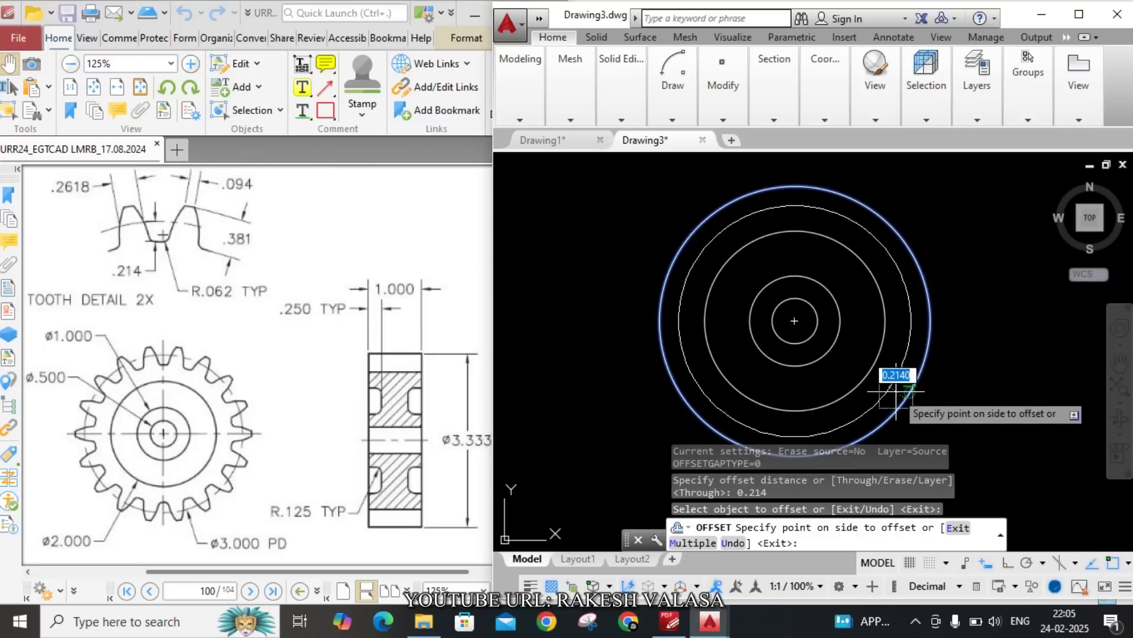
click(933, 384)
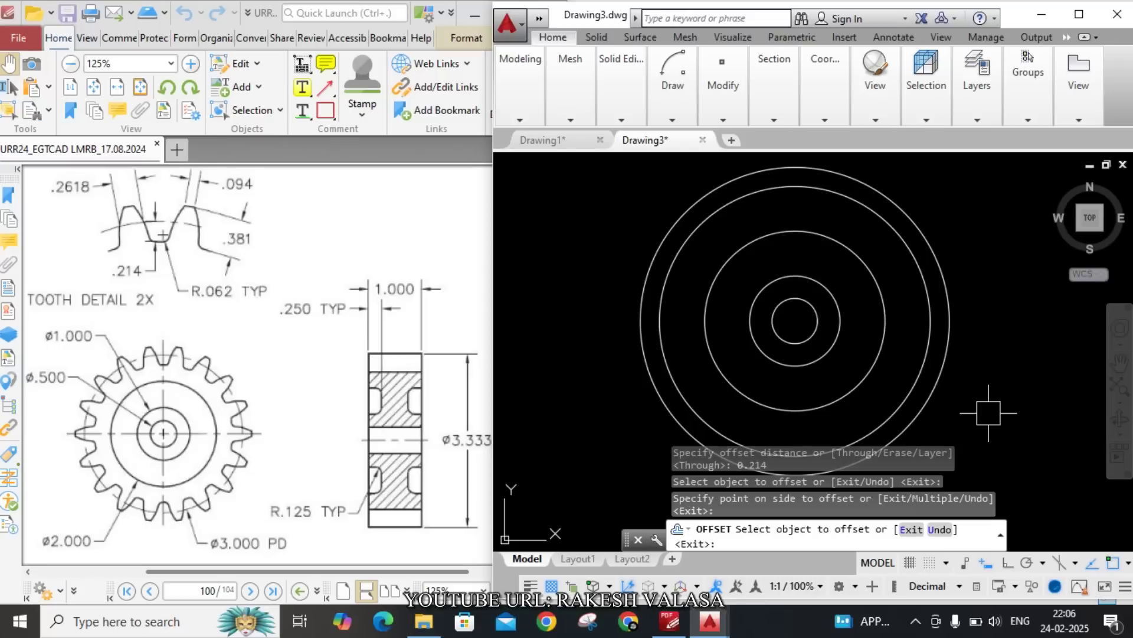
key(Escape)
Offset the diameter 3 pitch circle outward by 0.381 and end the Offset command.
text(o)
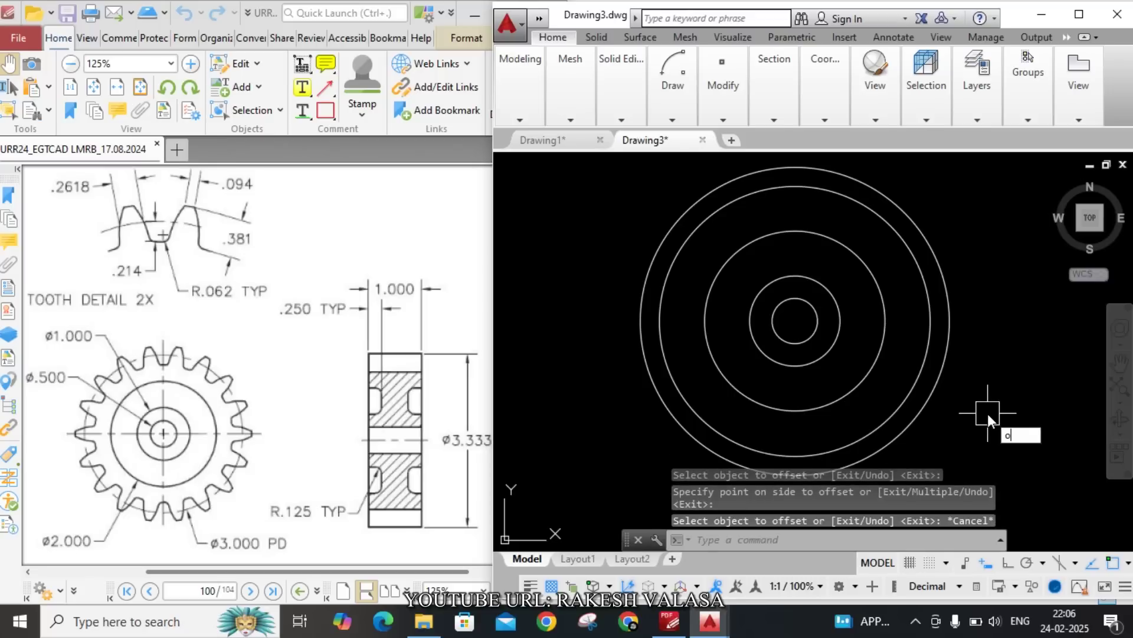
key(Return)
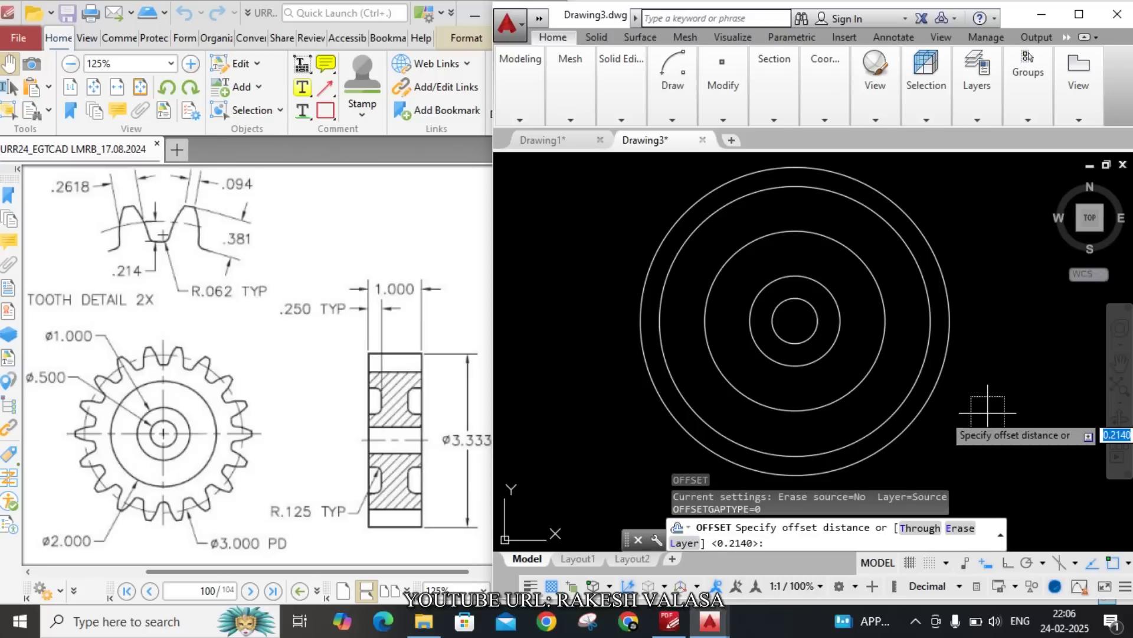
text(0.381)
key(Return)
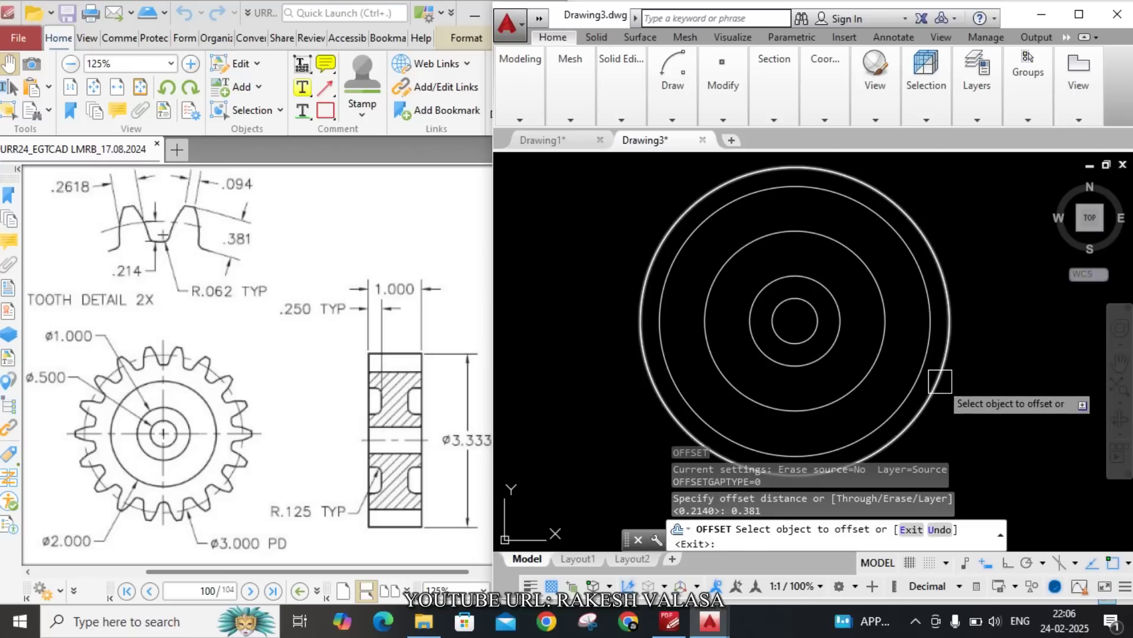
click(918, 363)
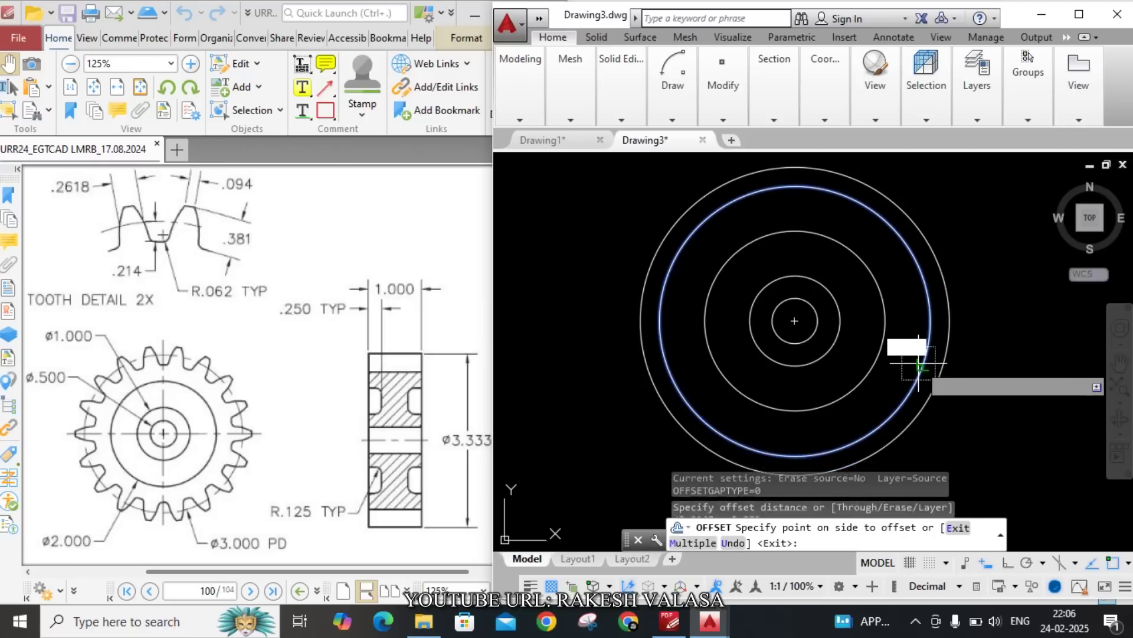
click(971, 374)
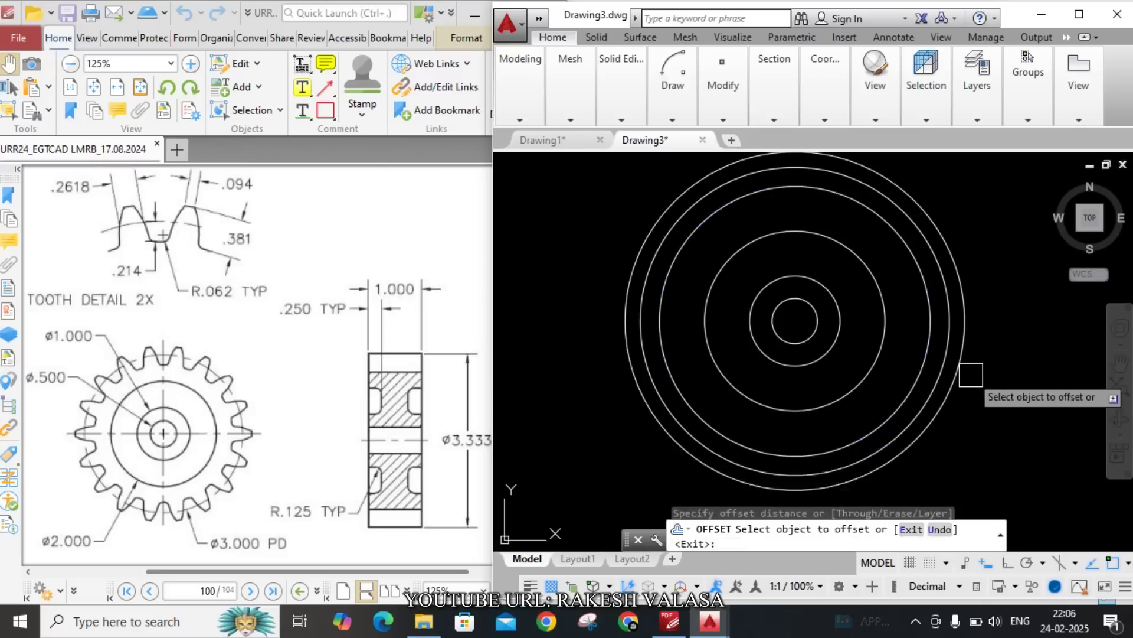
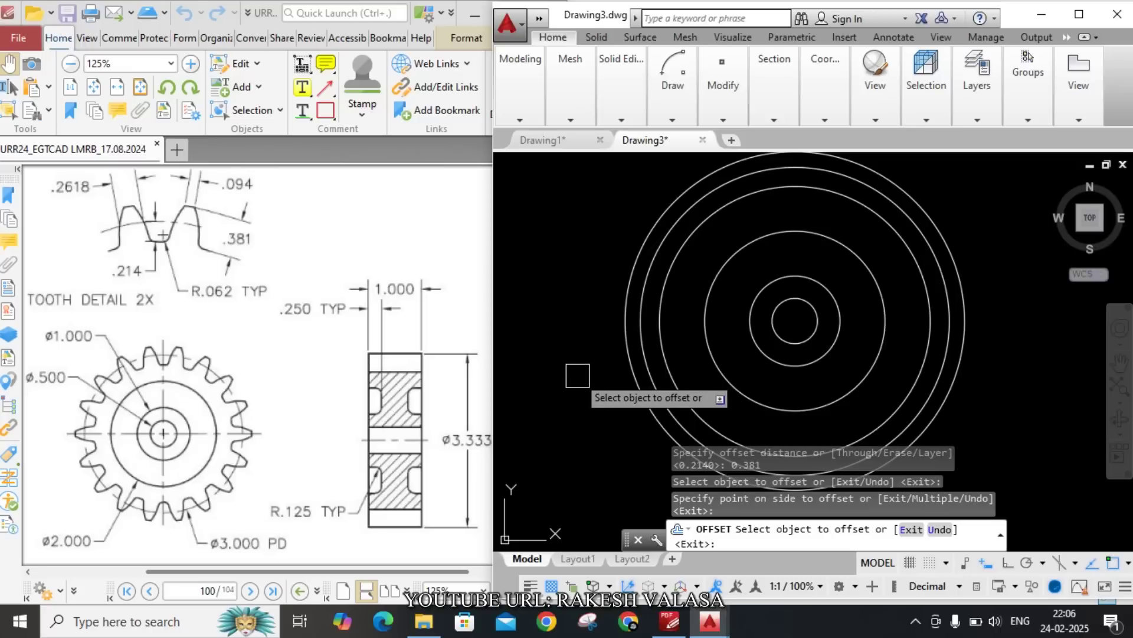
key(Escape)
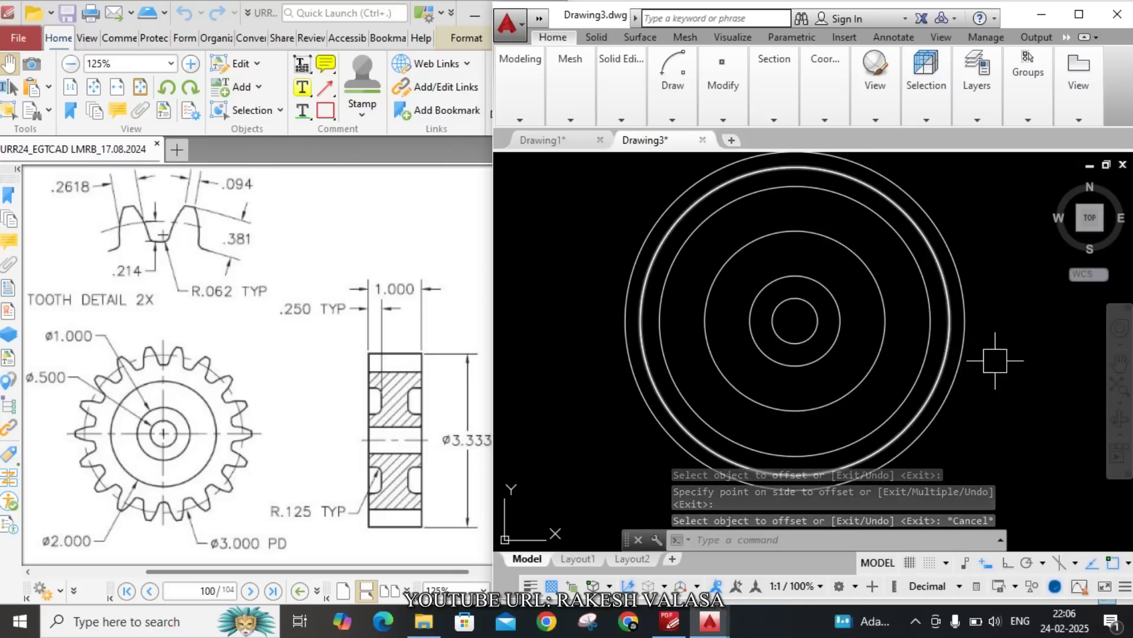
Draw a horizontal line with Ortho on from the common centre to the right, ending beyond the outermost circle.
text(L)
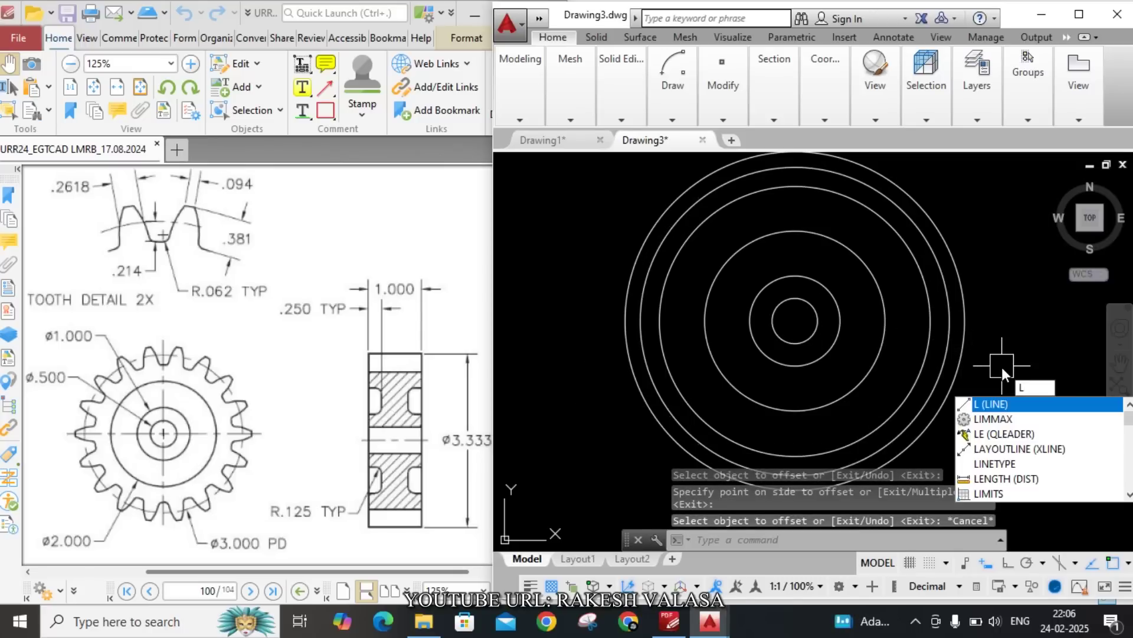
key(Return)
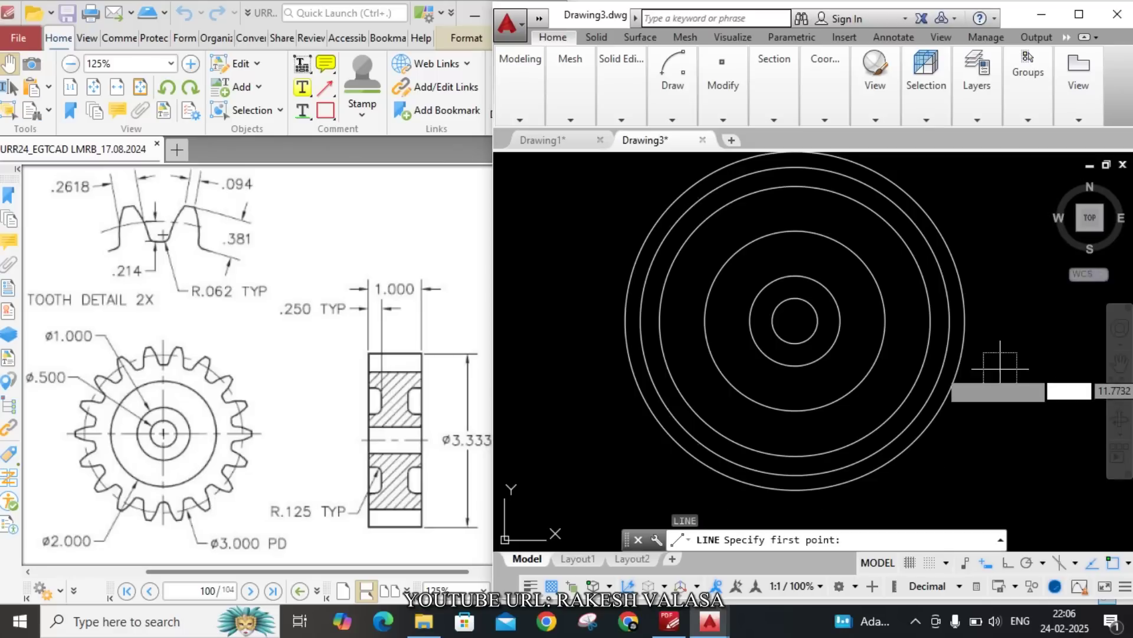
click(794, 320)
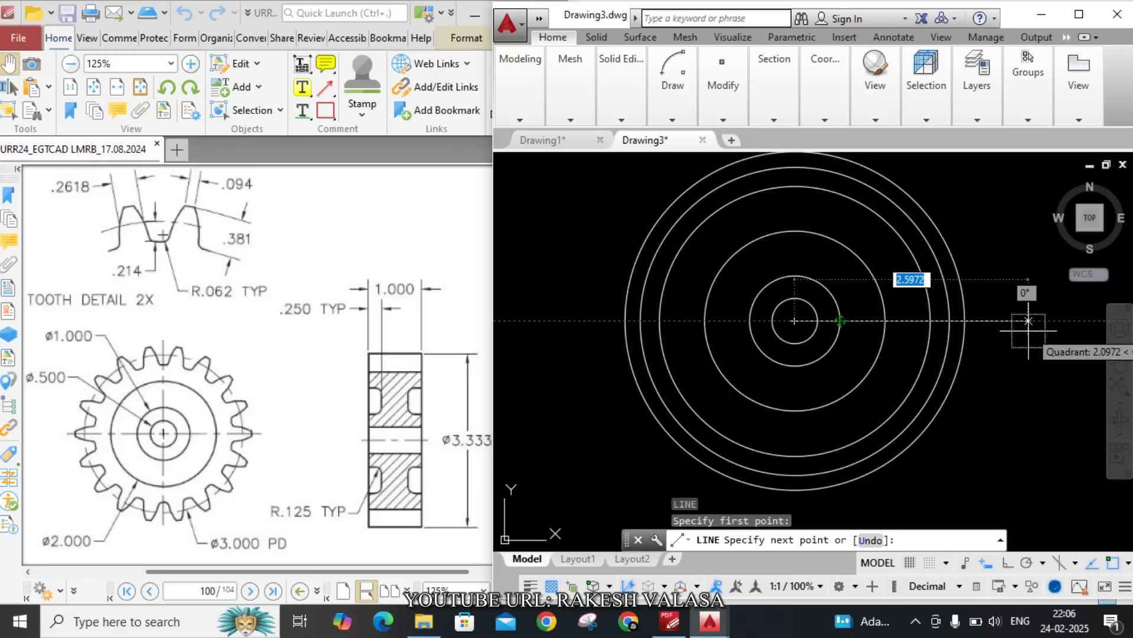
click(1007, 566)
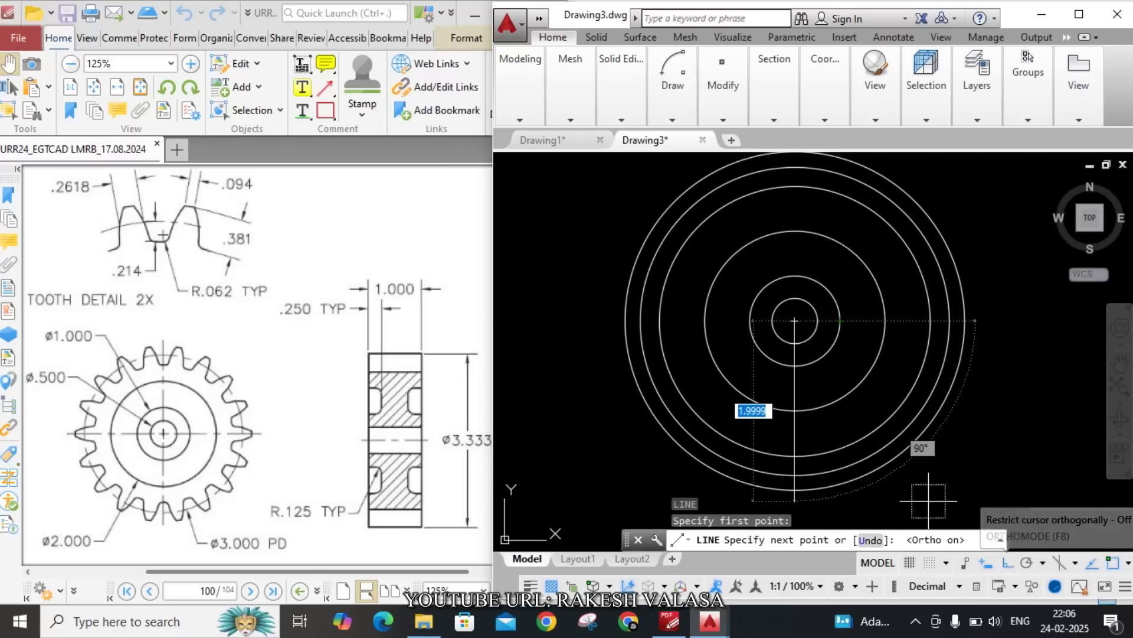
click(1066, 334)
key(Escape)
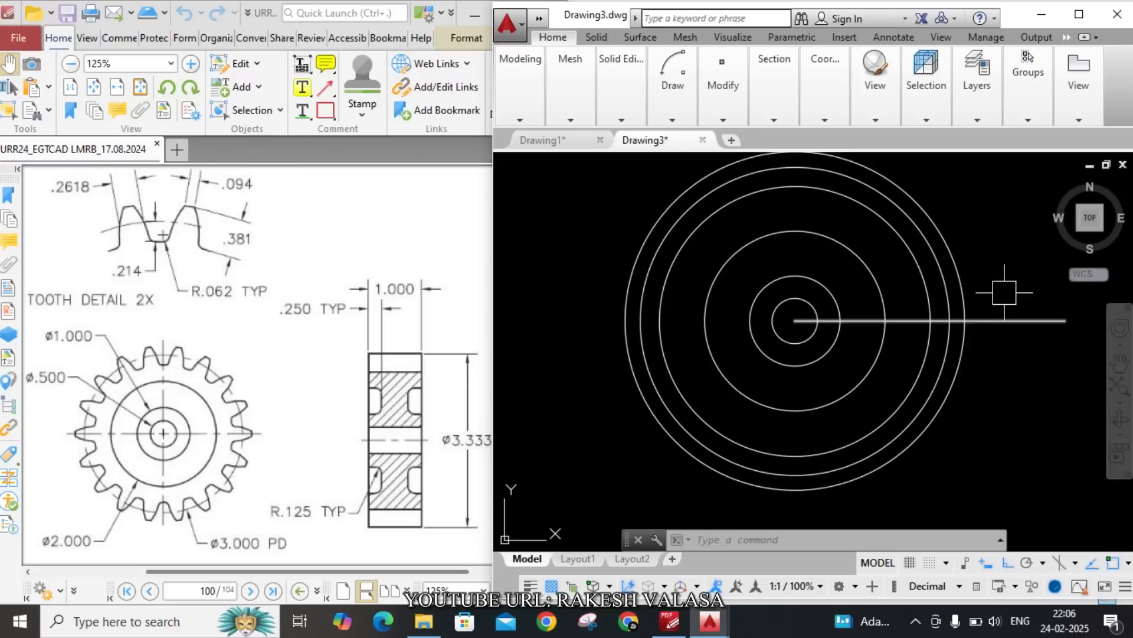
Offset the horizontal centre line to both sides by 0.047, using the calculator to work out 0.094/2.
text(o)
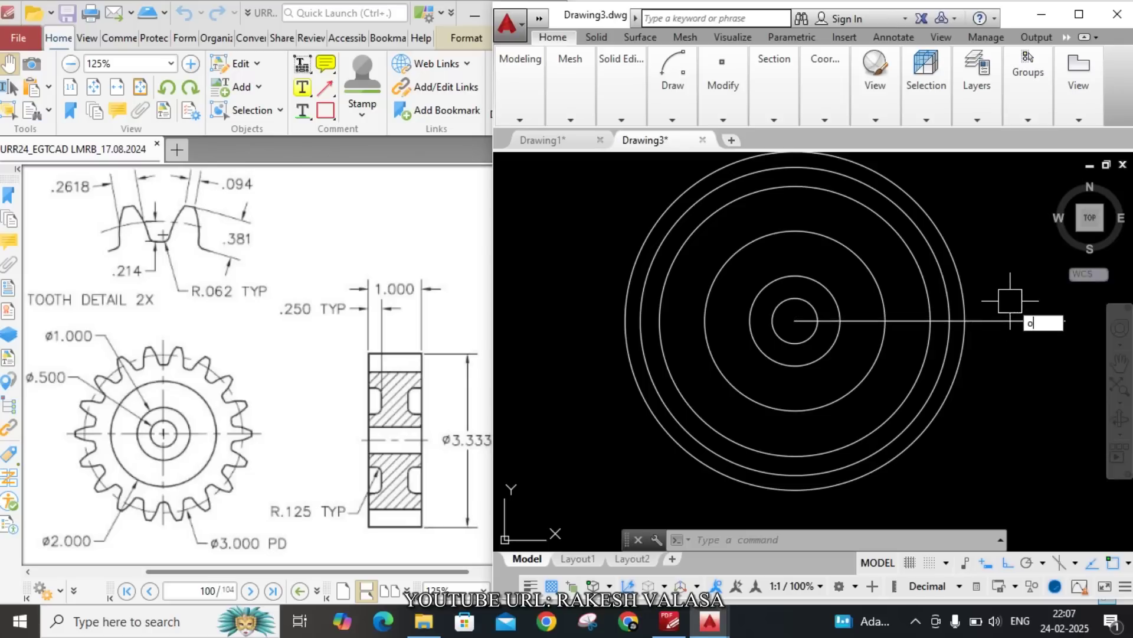
key(Return)
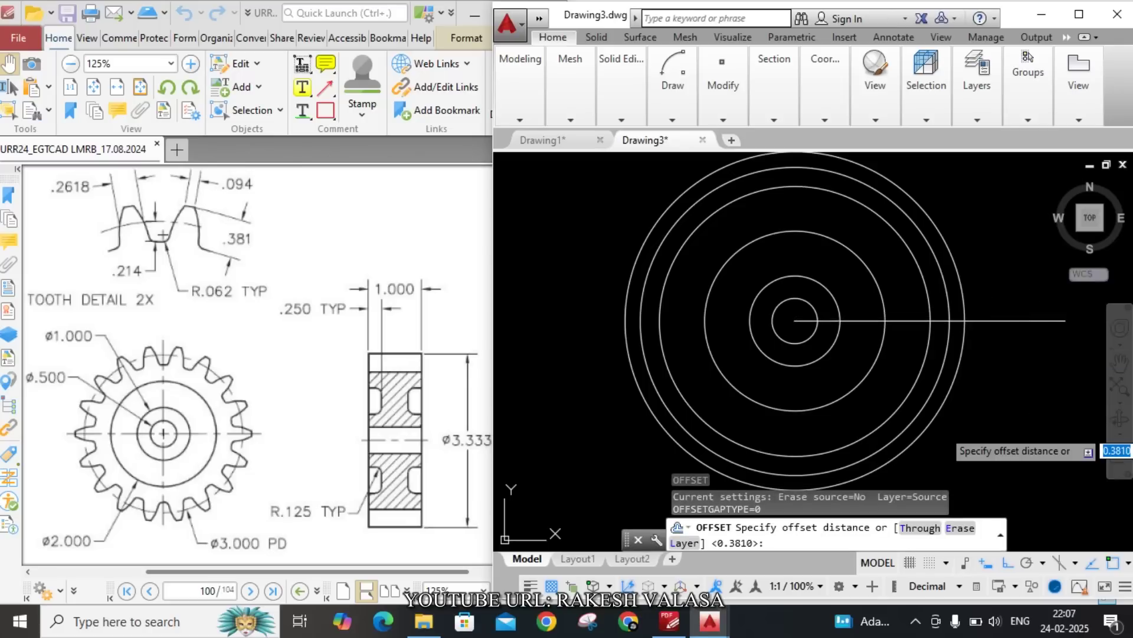
key(ctrl+8)
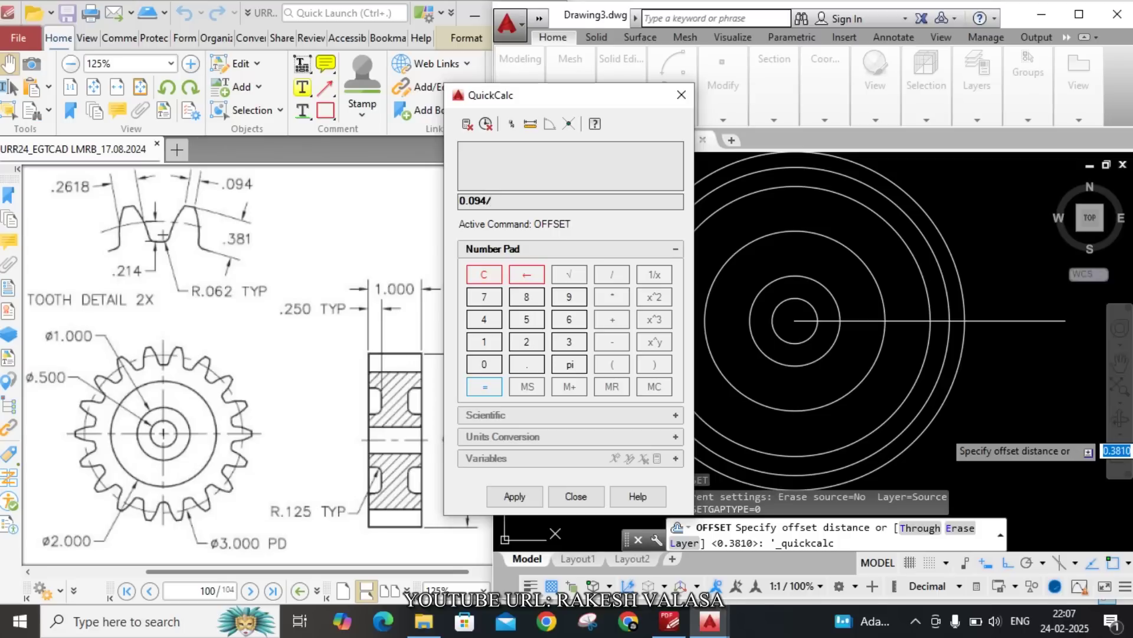
key(Return)
click(508, 499)
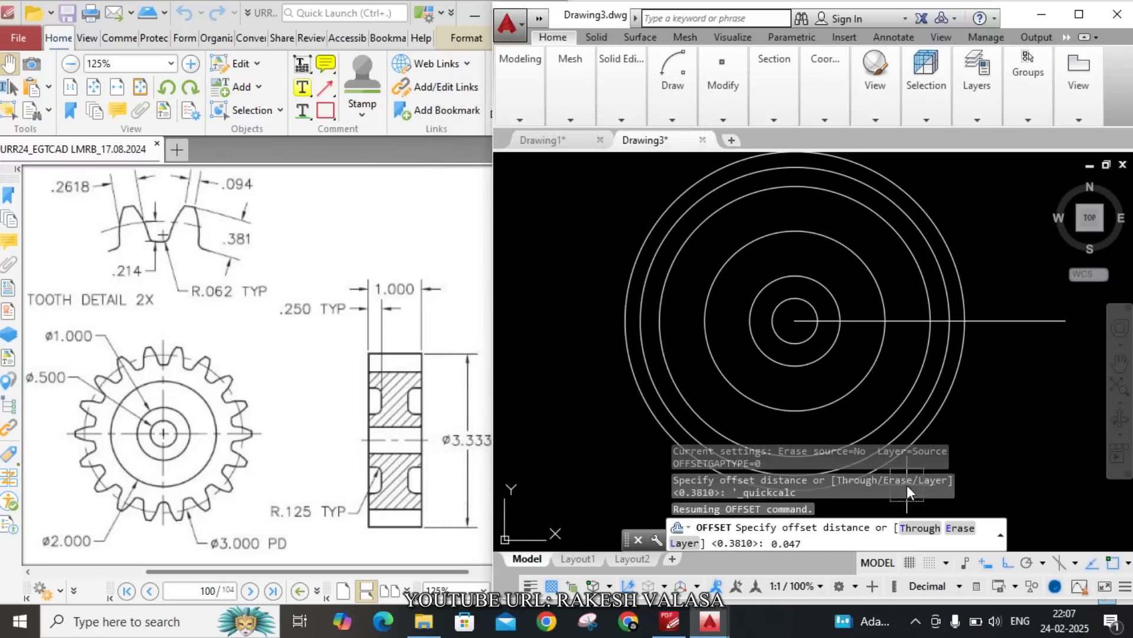
key(Return)
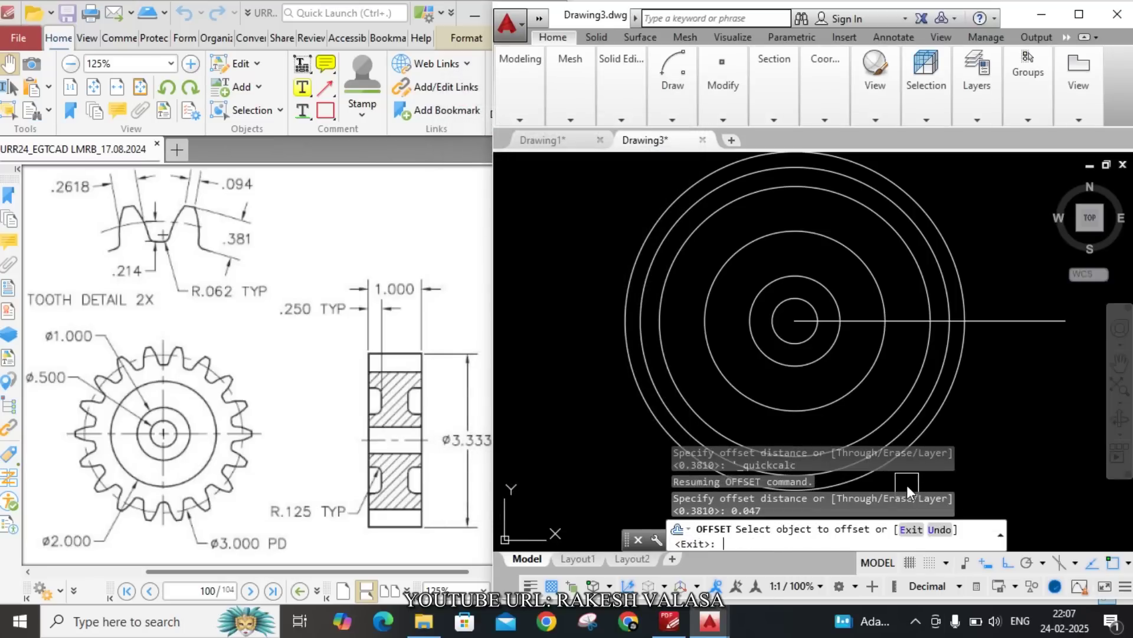
click(995, 320)
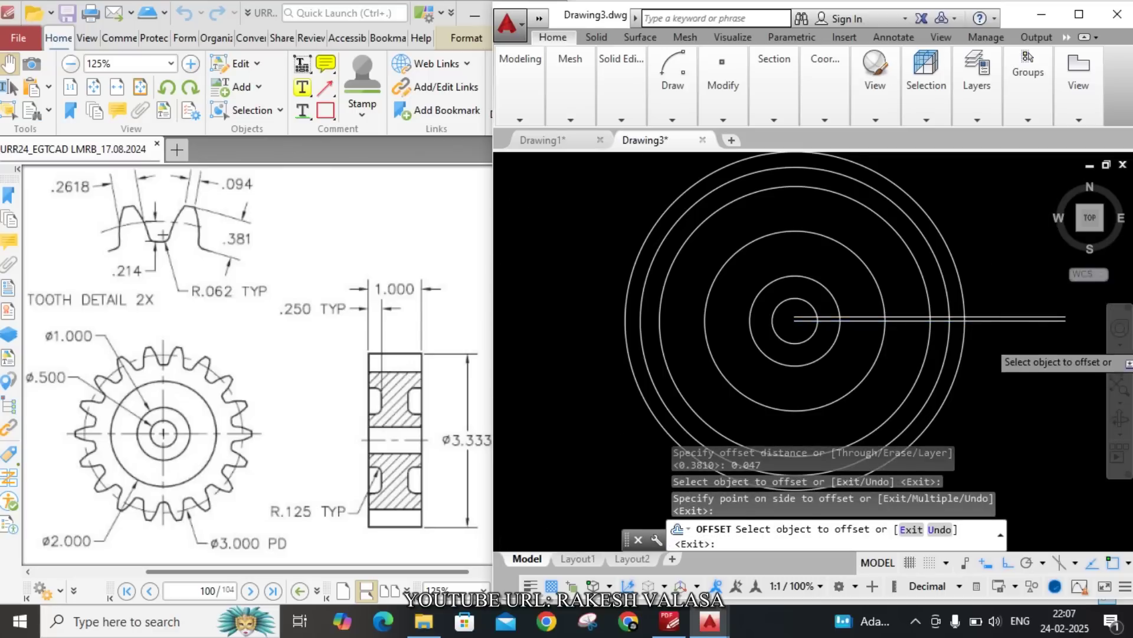
scroll(1003, 337, up, 5)
click(971, 265)
click(971, 267)
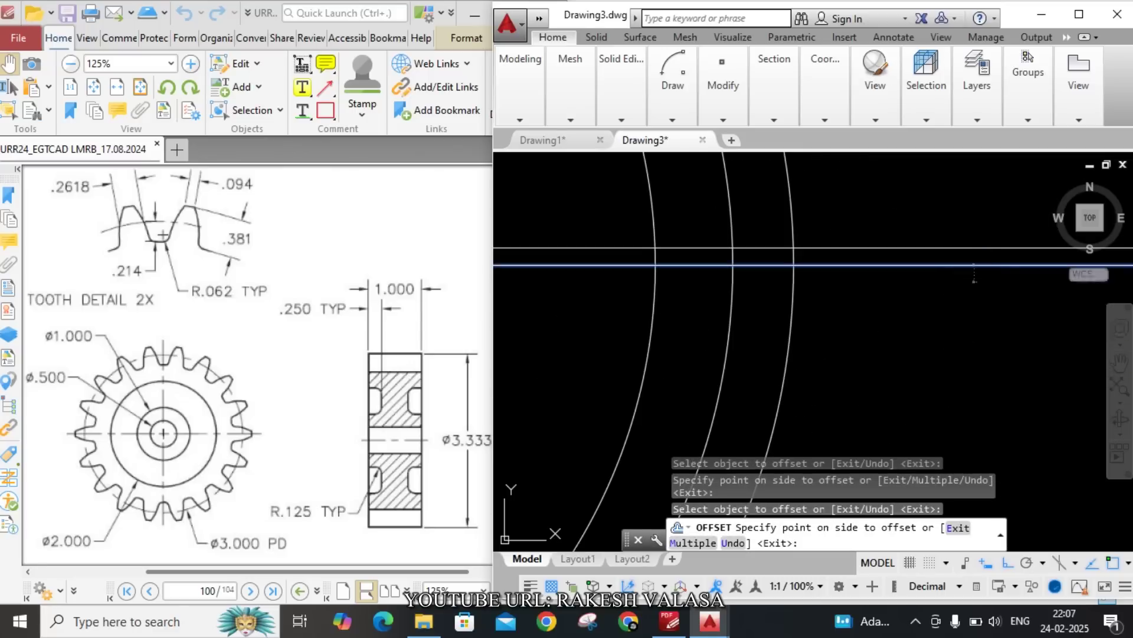
scroll(980, 354, down, 3)
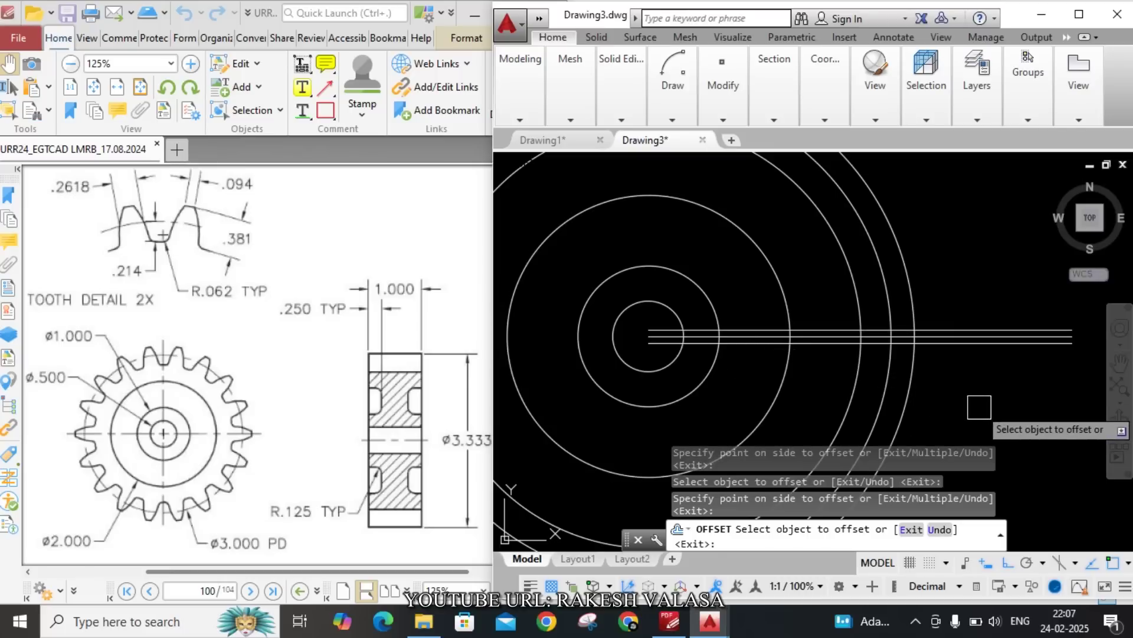
key(Escape)
Offset the horizontal centre line above and below by 0.1309, using the calculator to work out 0.2618/2.
text(o)
key(Return)
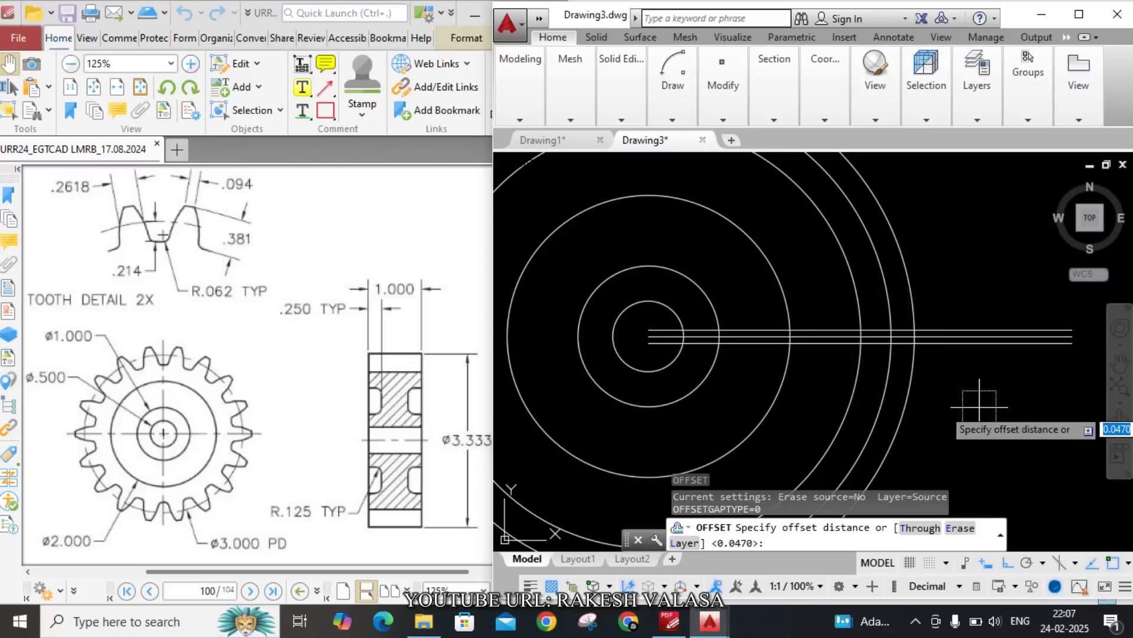
key(ctrl+8)
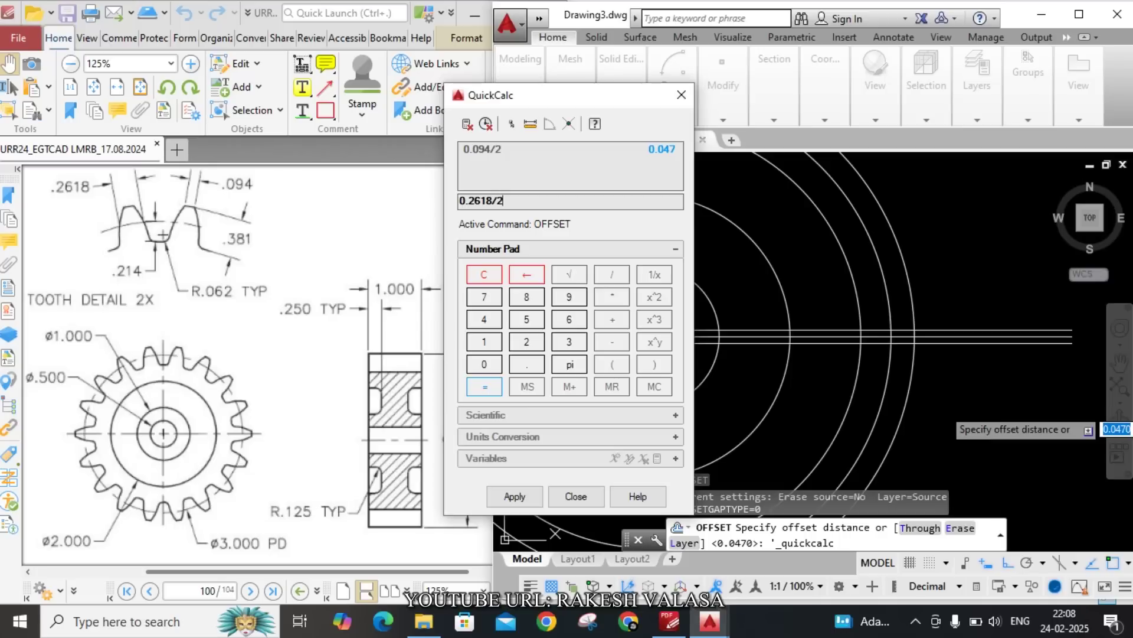
key(Return)
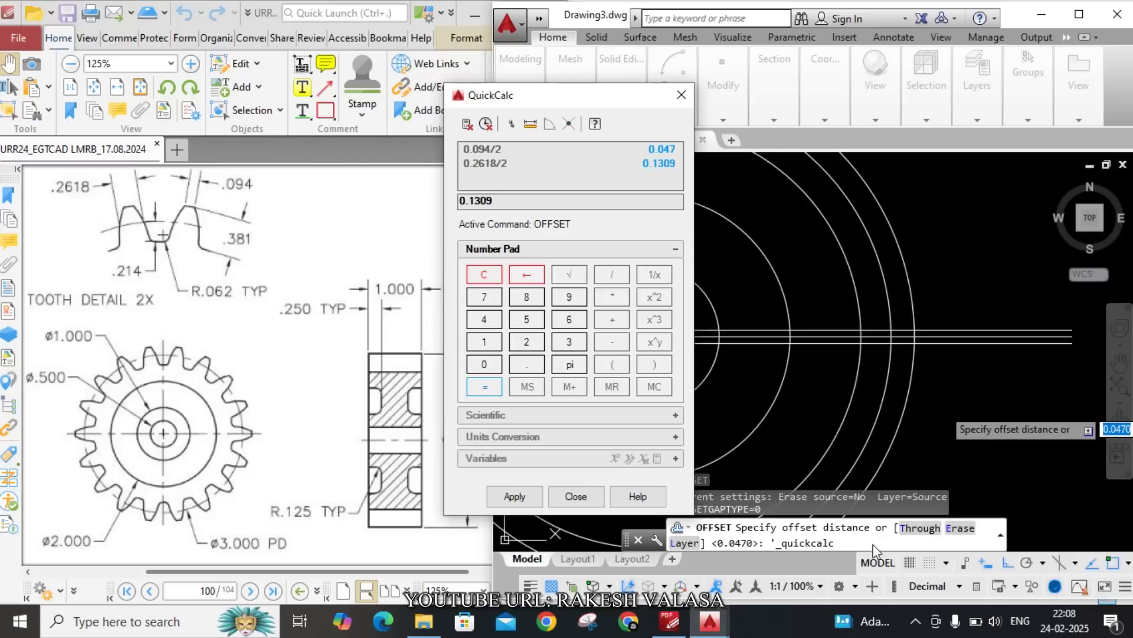
click(514, 496)
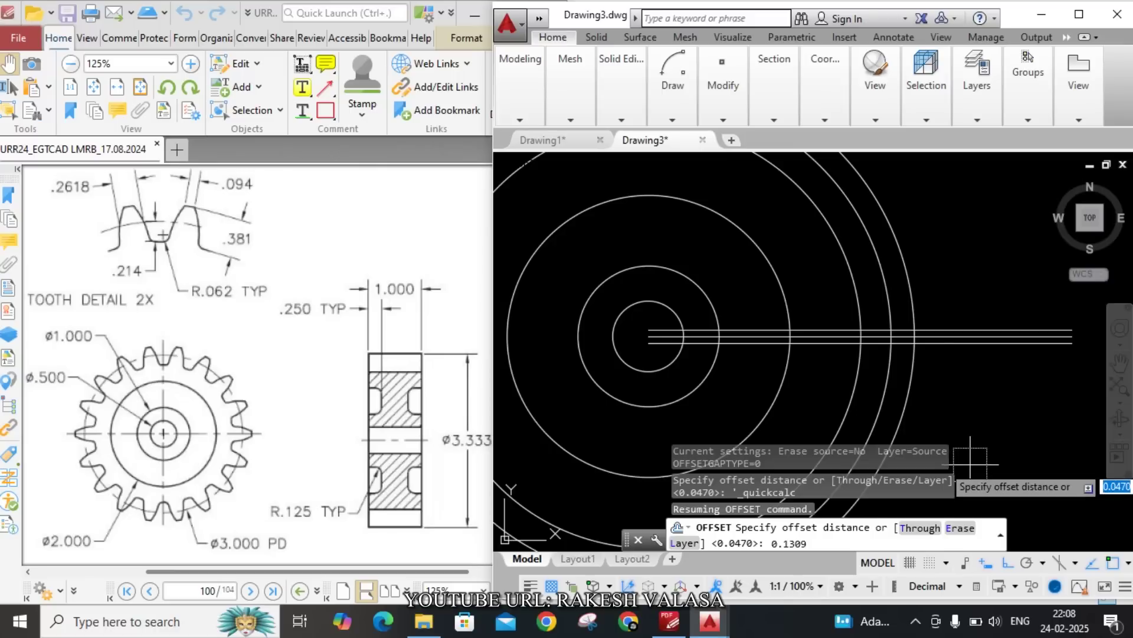
key(Return)
scroll(970, 464, up, 5)
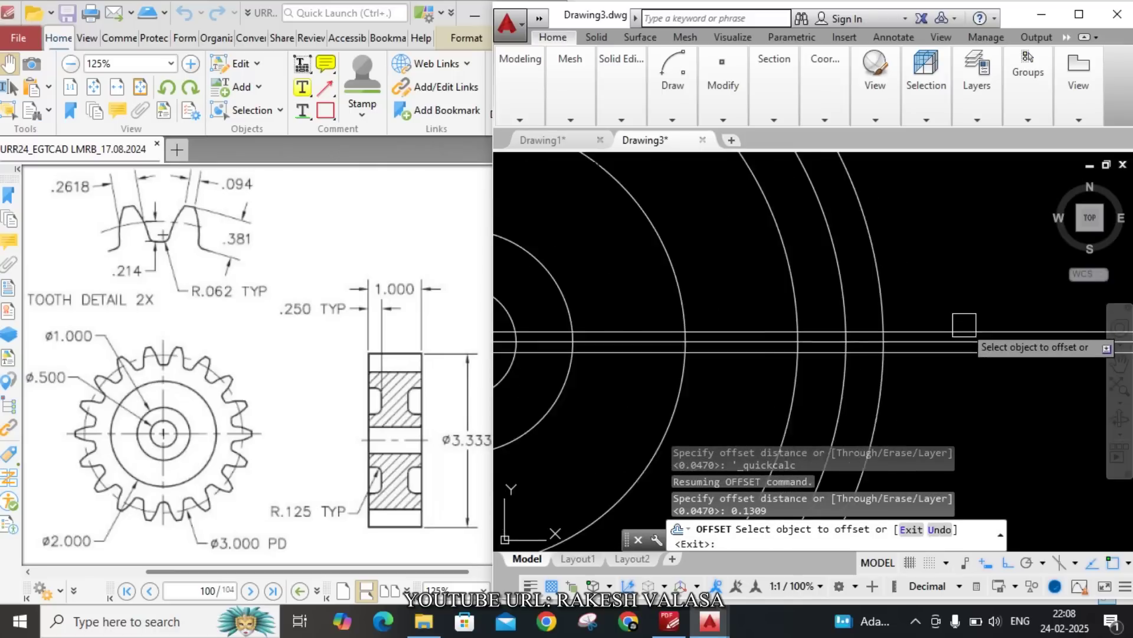
click(936, 349)
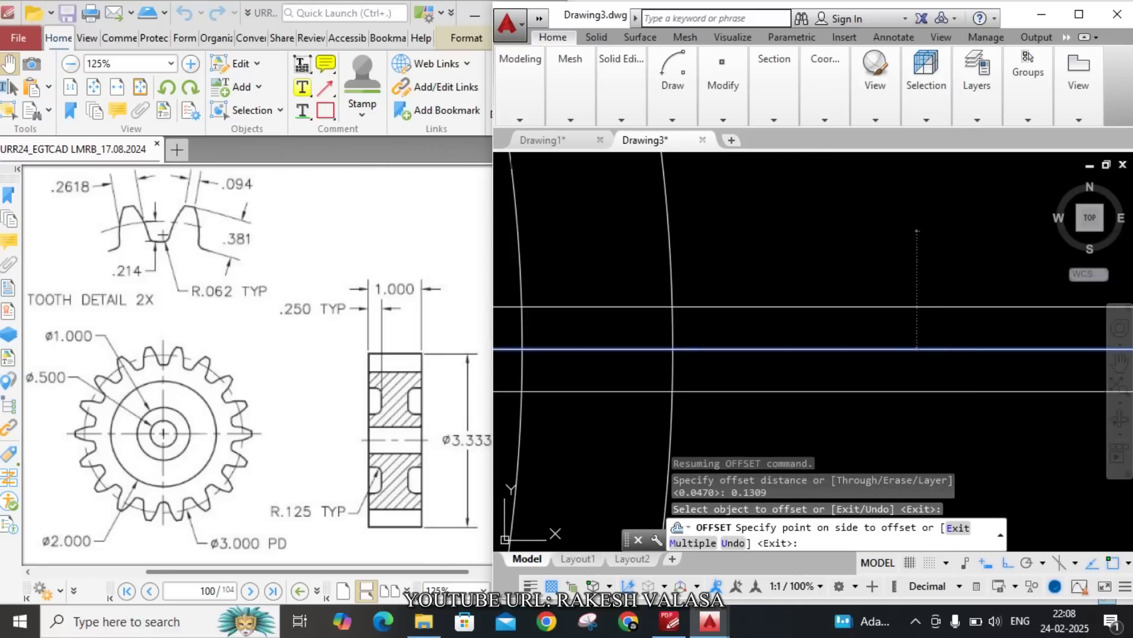
click(917, 230)
click(936, 348)
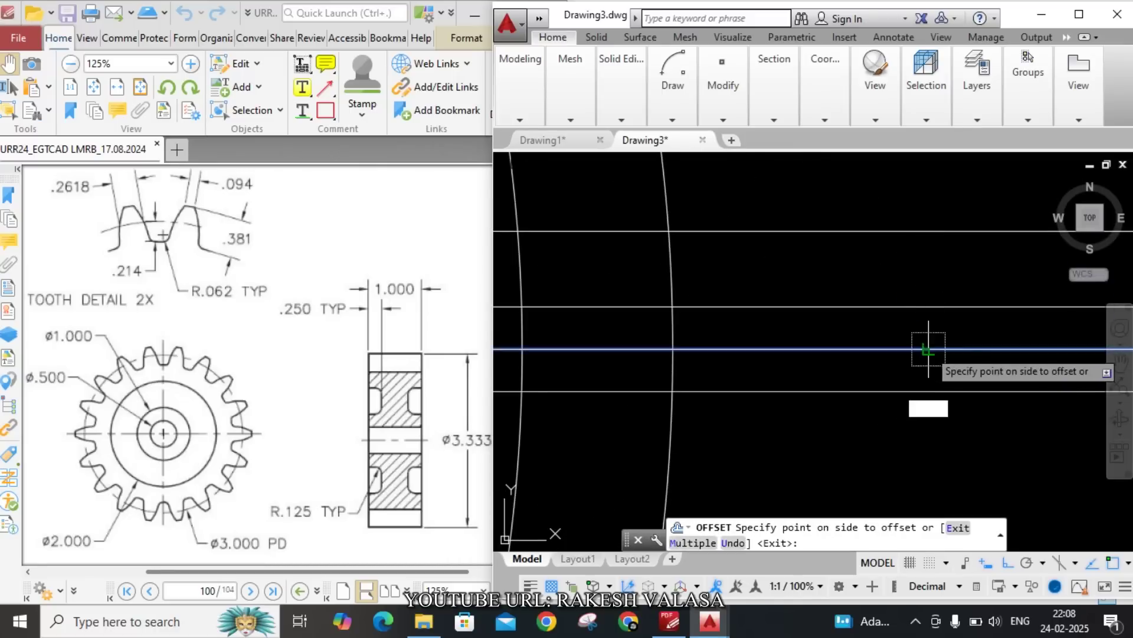
click(1001, 441)
scroll(997, 425, down, 5)
key(Escape)
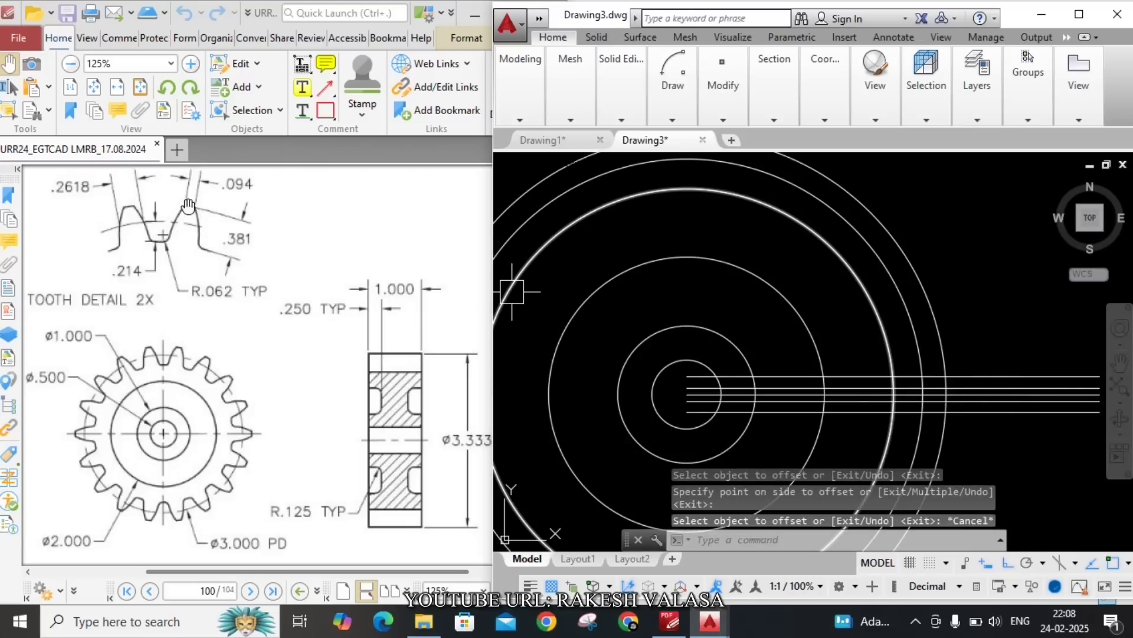
Draw a three-point arc through the upper 0.1309 line's crossings with the pitch and 0.214 offset circles, ending where the upper 0.047 line meets the outermost circle.
text(a)
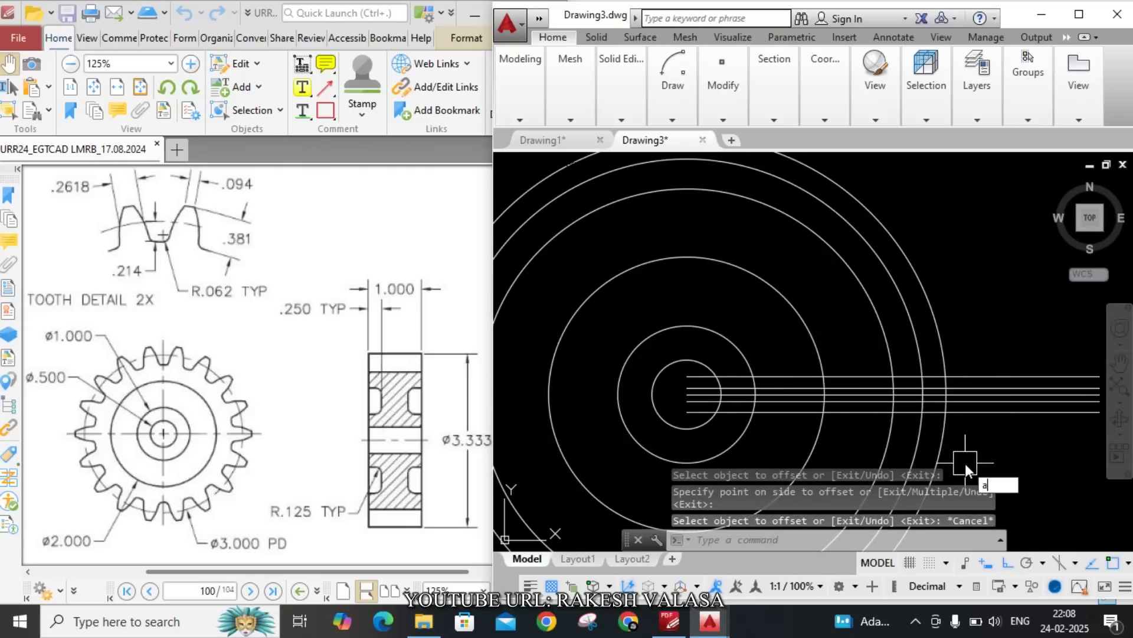
key(Return)
scroll(855, 390, up, 3)
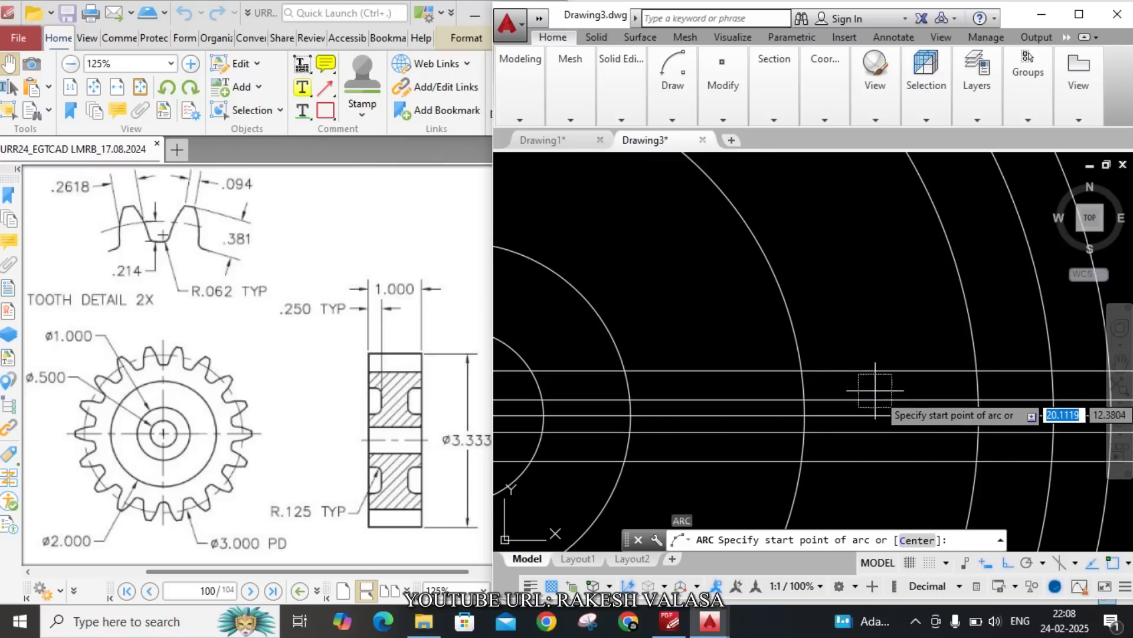
scroll(873, 390, down, 2)
scroll(850, 384, up, 2)
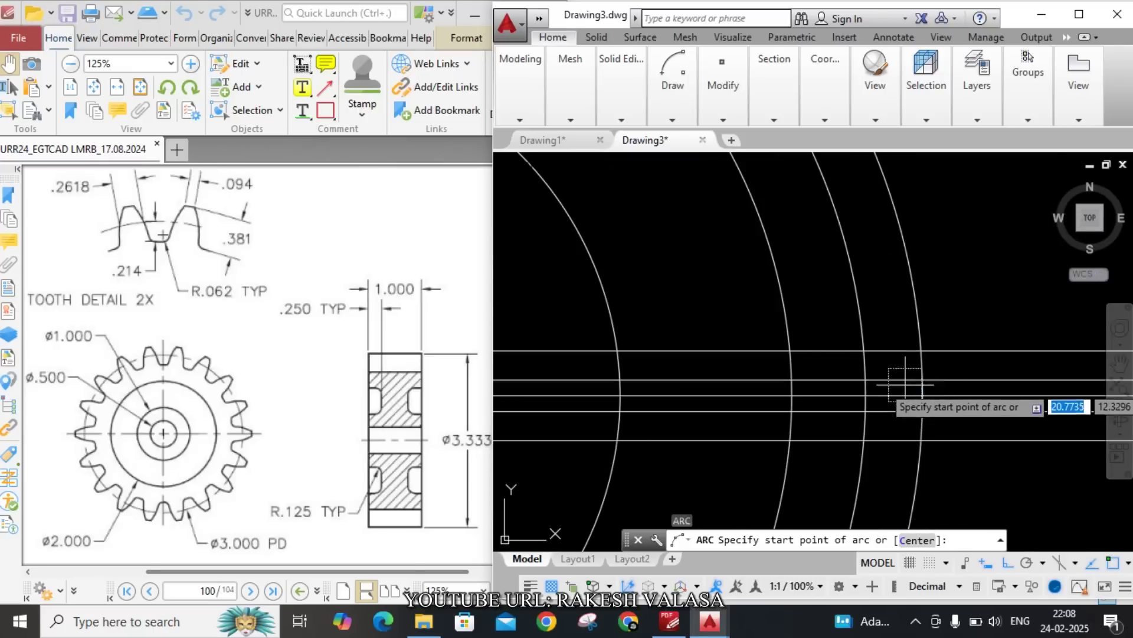
click(789, 351)
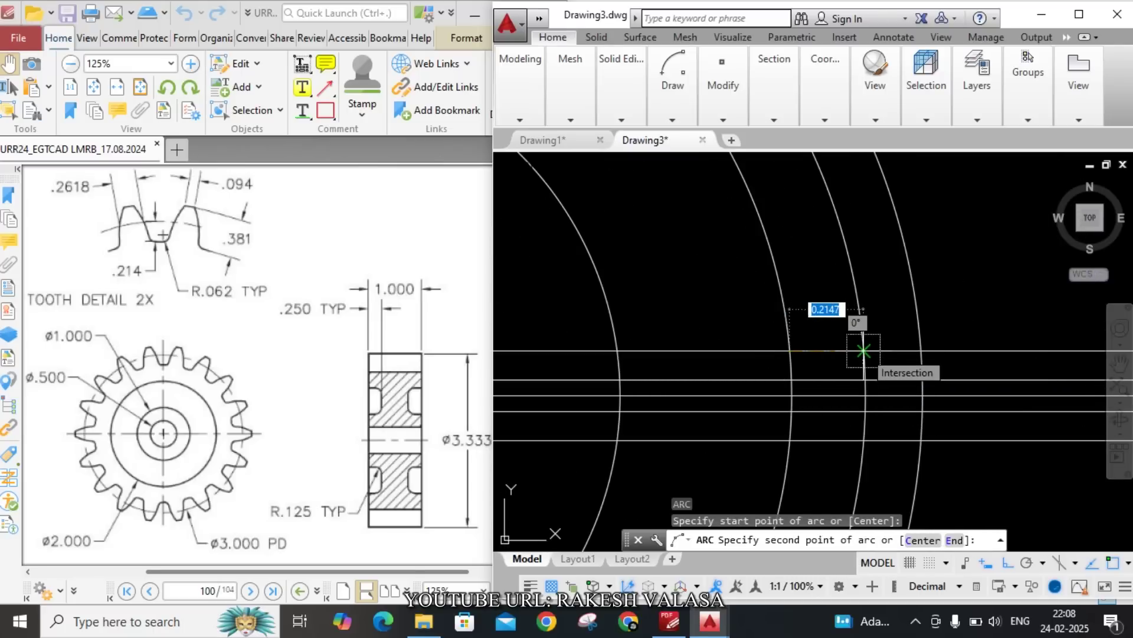
click(863, 351)
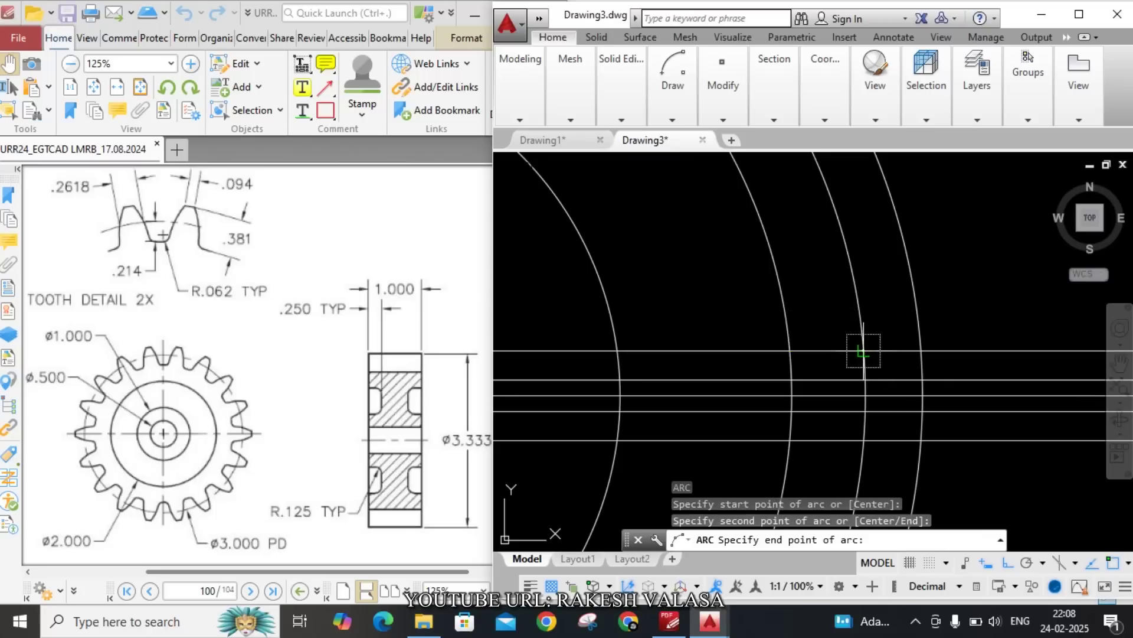
click(922, 380)
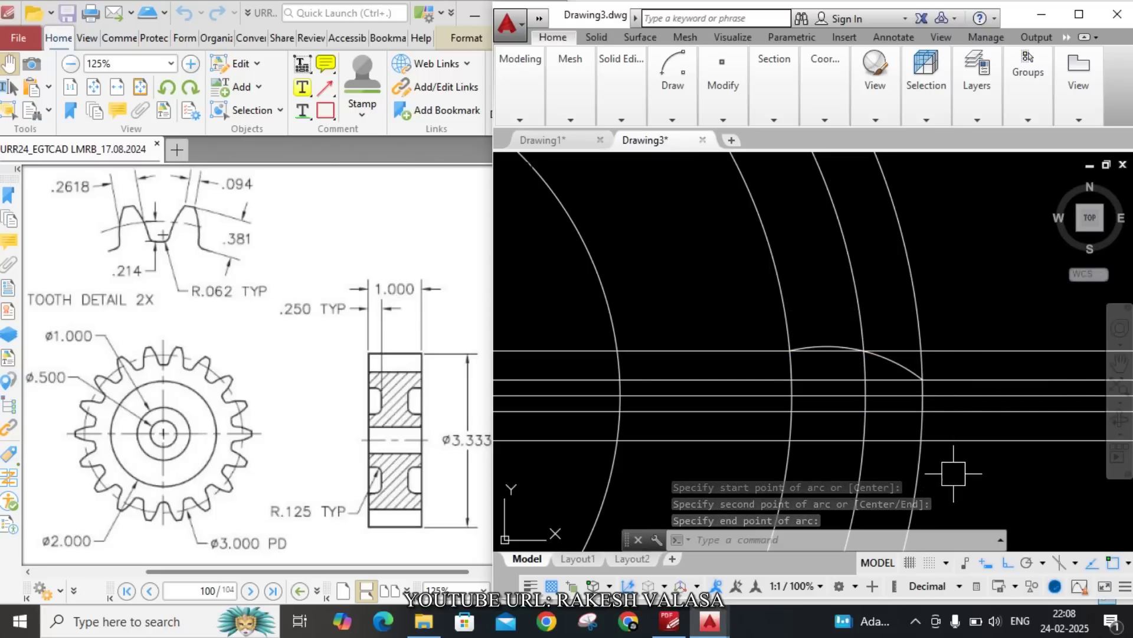
Draw a three-point arc through the lower 0.1309 line's crossings with the pitch and 0.214 offset circles, ending where the lower 0.047 line meets the outermost circle.
key(space)
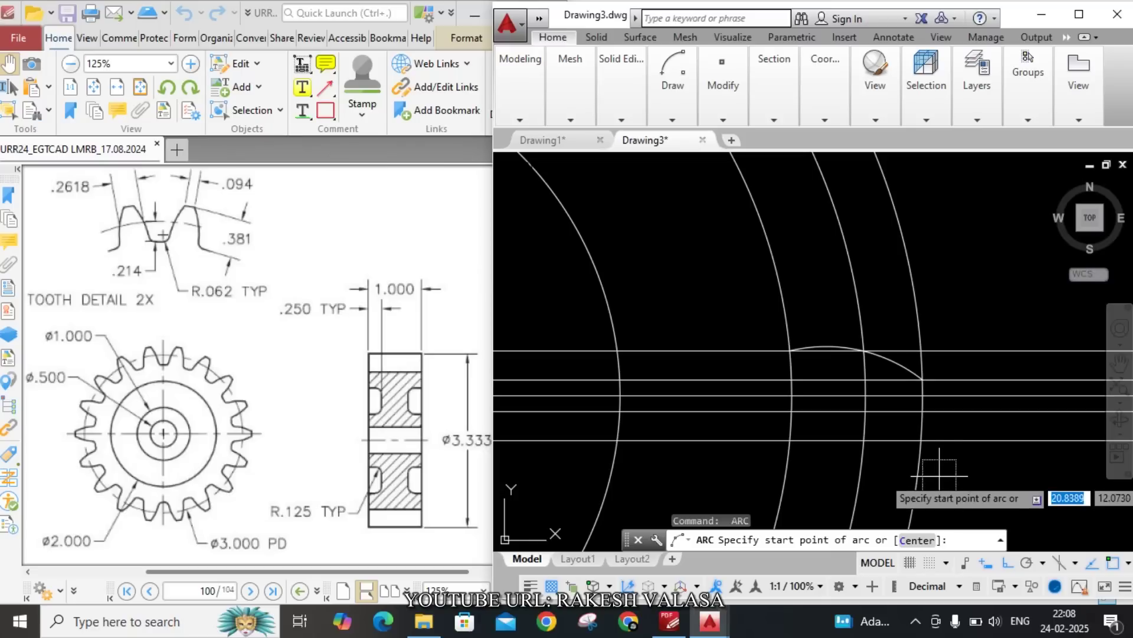
scroll(856, 467, up, 3)
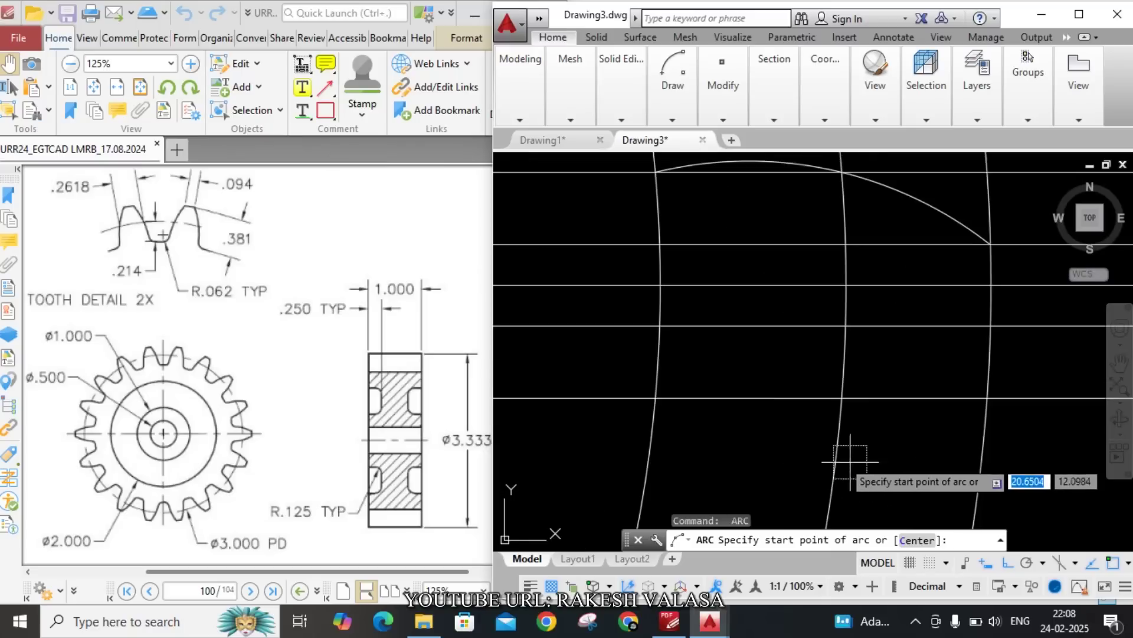
click(655, 397)
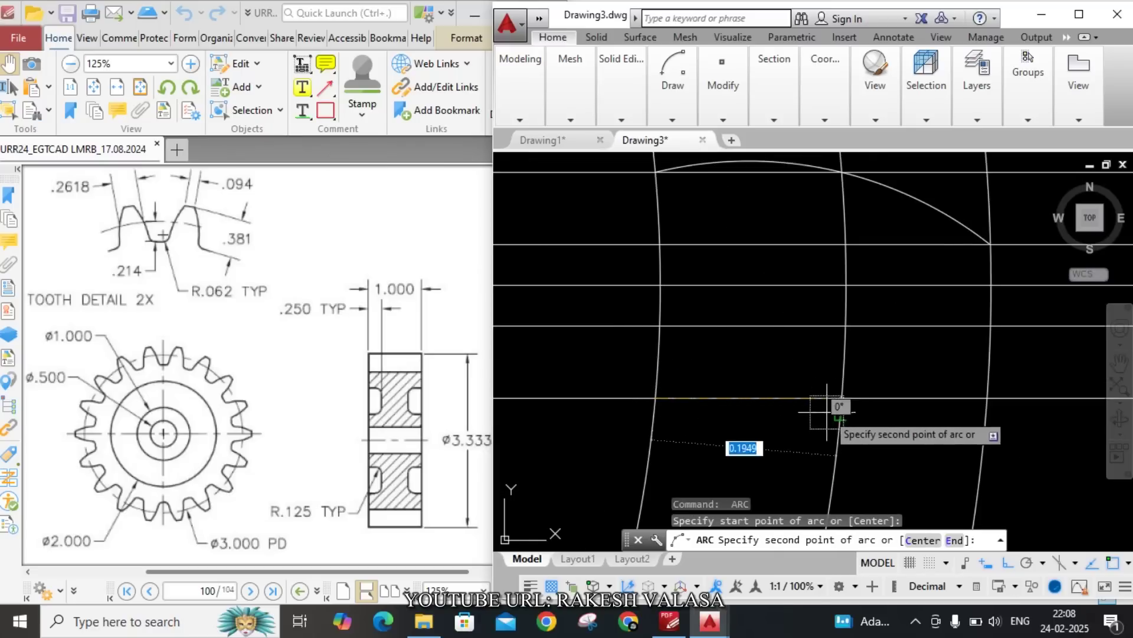
click(842, 398)
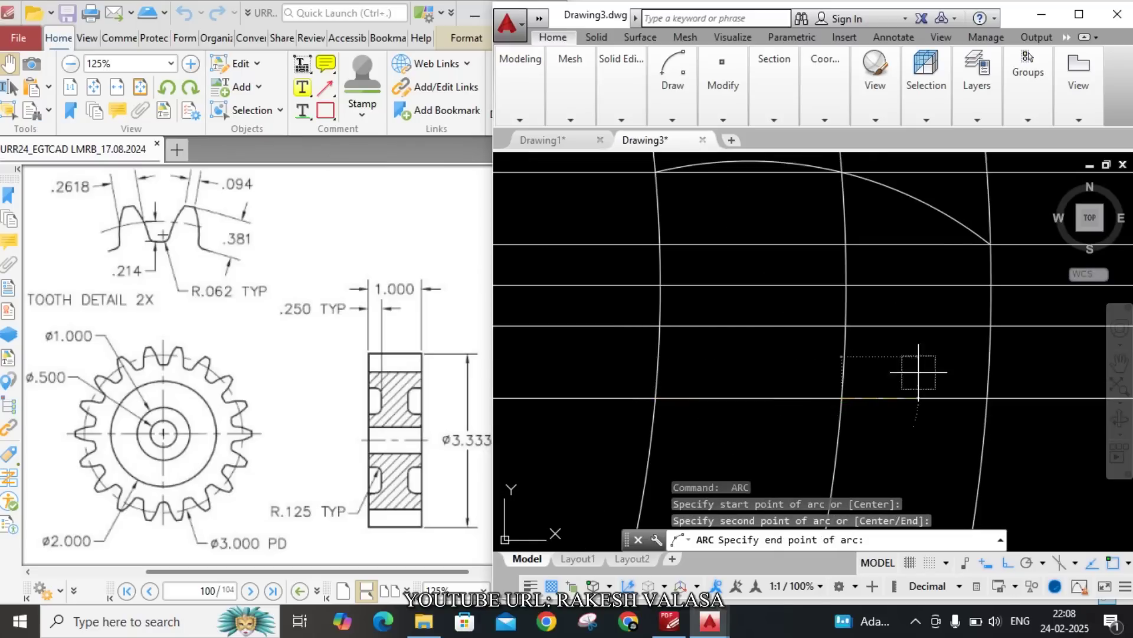
click(991, 325)
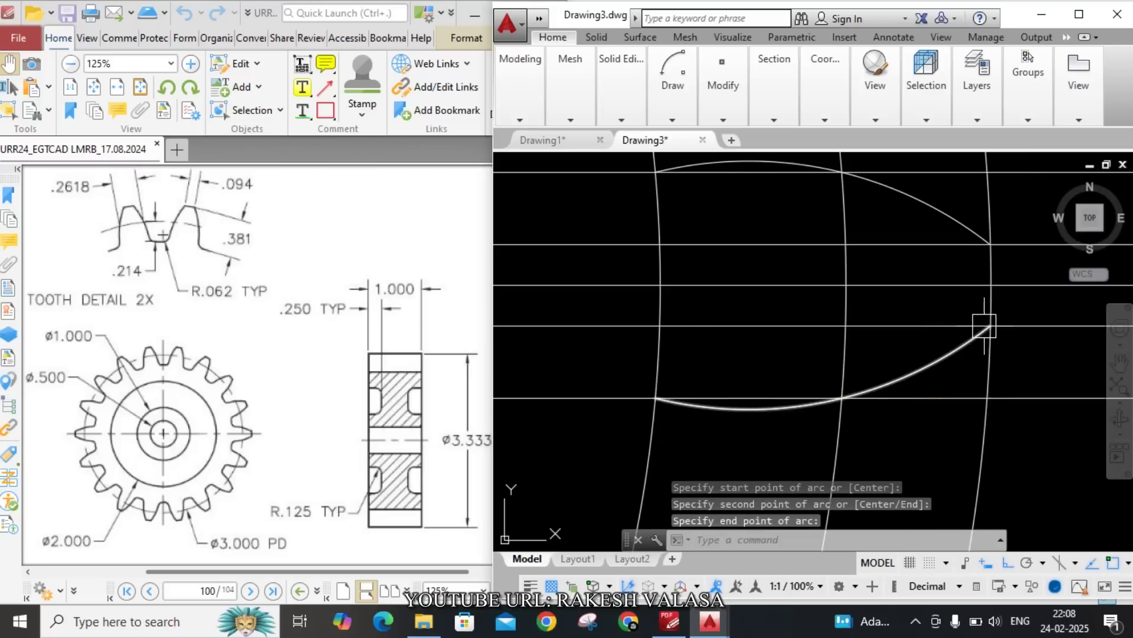
key(Escape)
Erase the horizontal centre line and its four offset lines.
scroll(753, 409, down, 3)
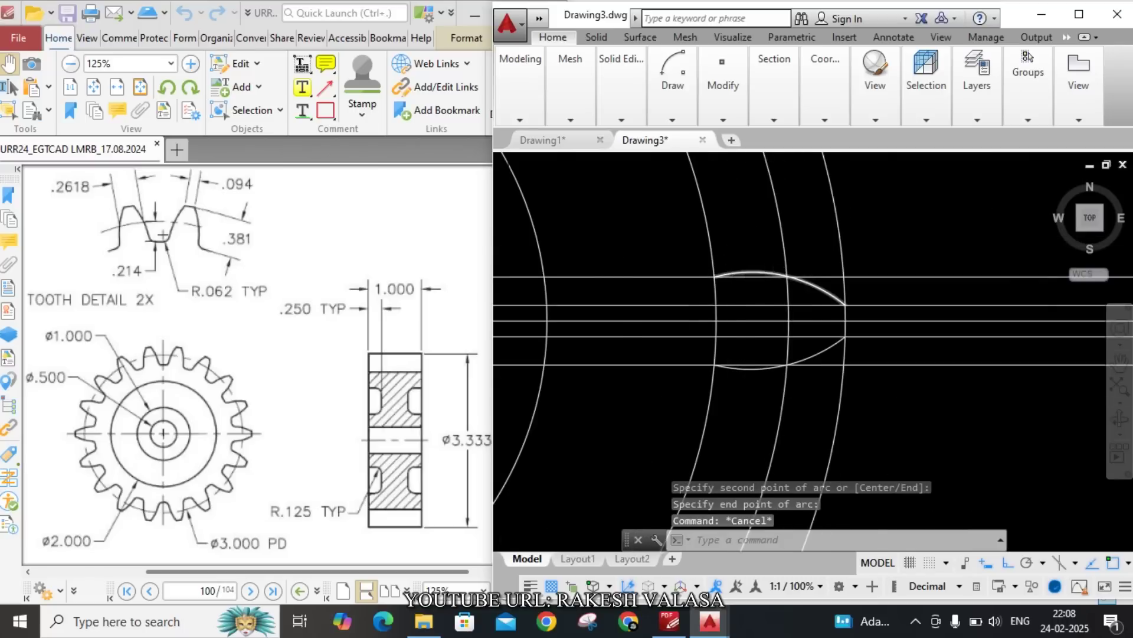
scroll(757, 267, down, 2)
click(963, 401)
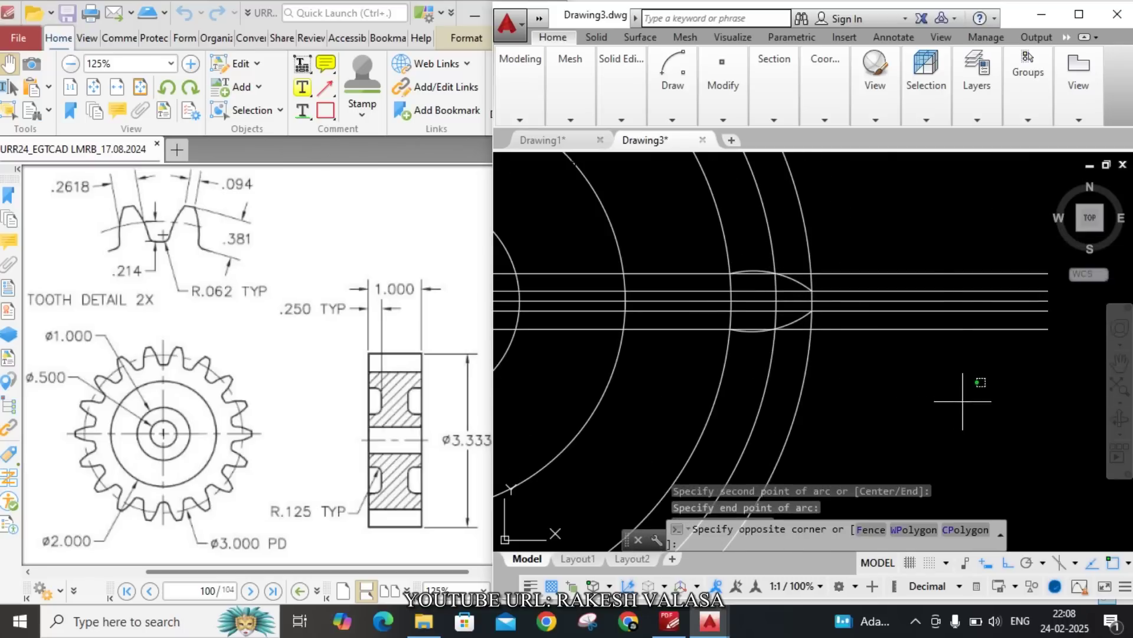
click(914, 214)
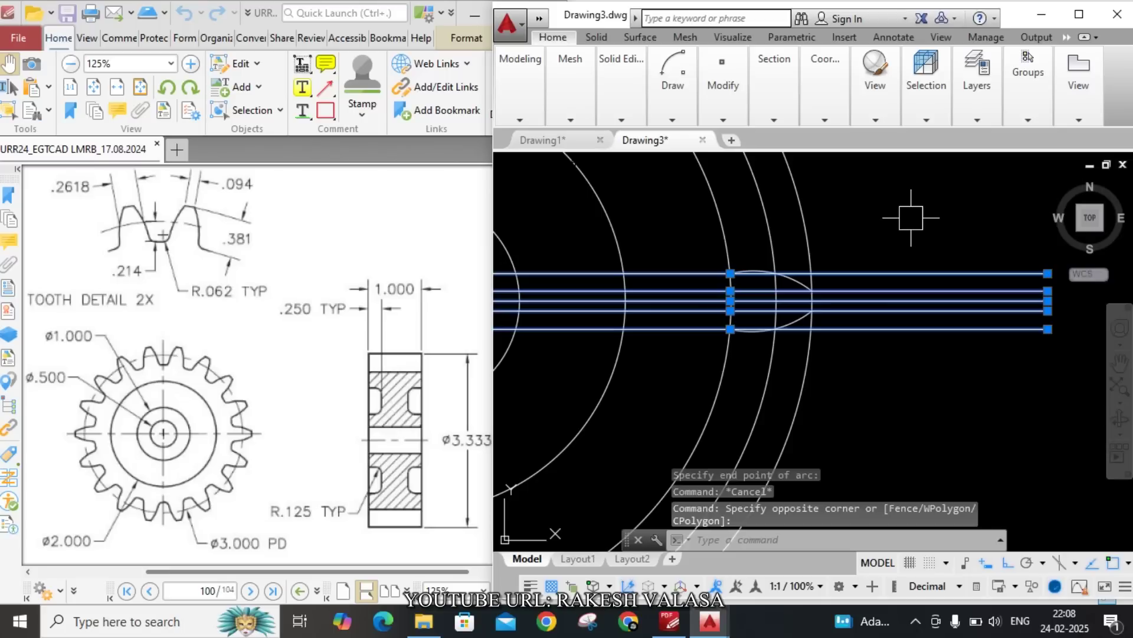
key(Delete)
Erase the 0.214 offset circle that crosses the middle of the tooth flanks.
scroll(1030, 271, down, 4)
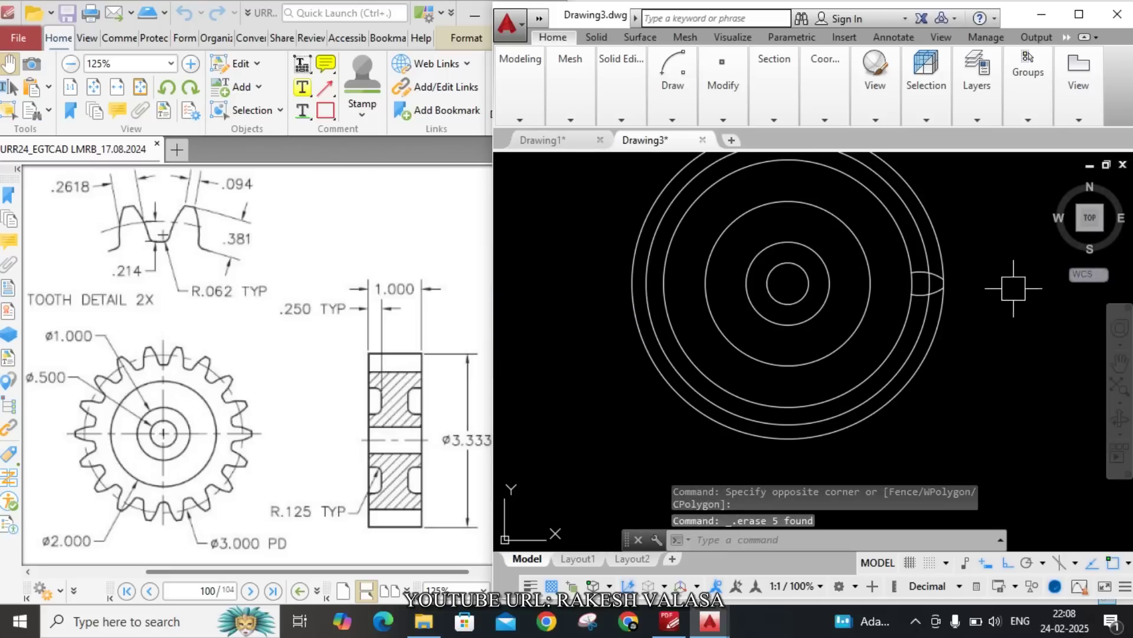
scroll(962, 251, up, 5)
click(822, 261)
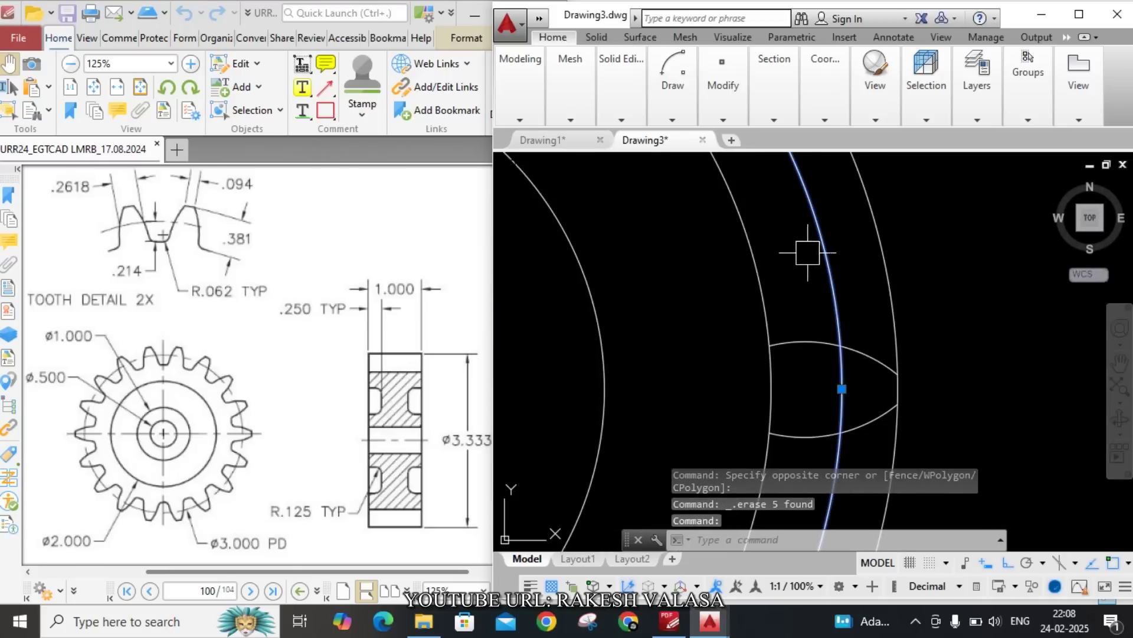
key(Delete)
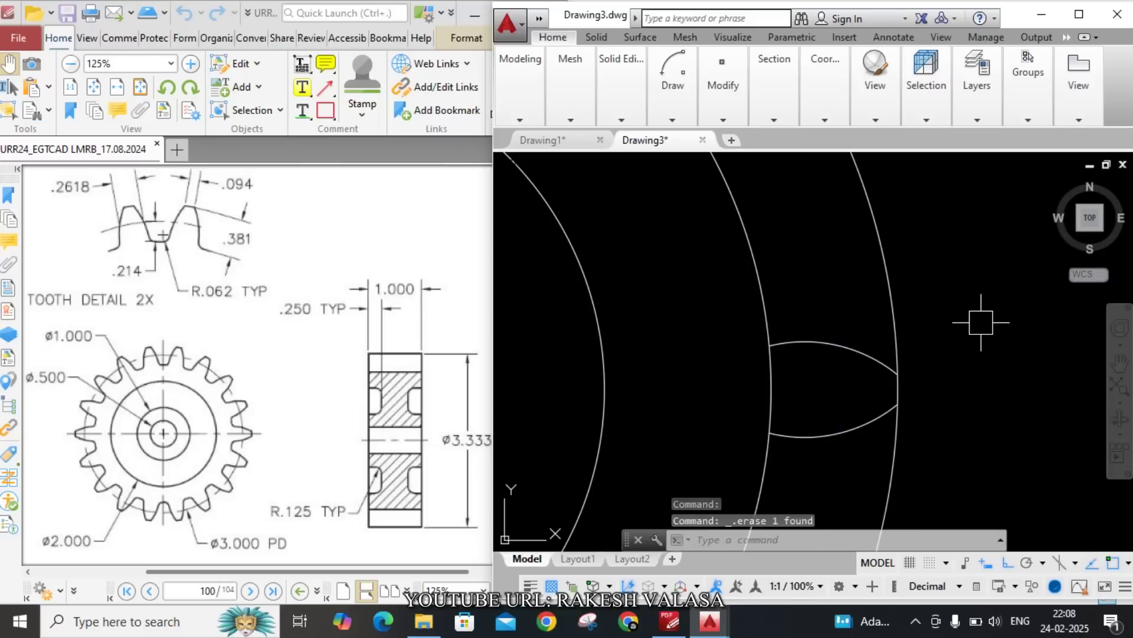
Fillet the upper flank arc to the circle at the tooth root with a radius of 0.062.
scroll(943, 341, down, 4)
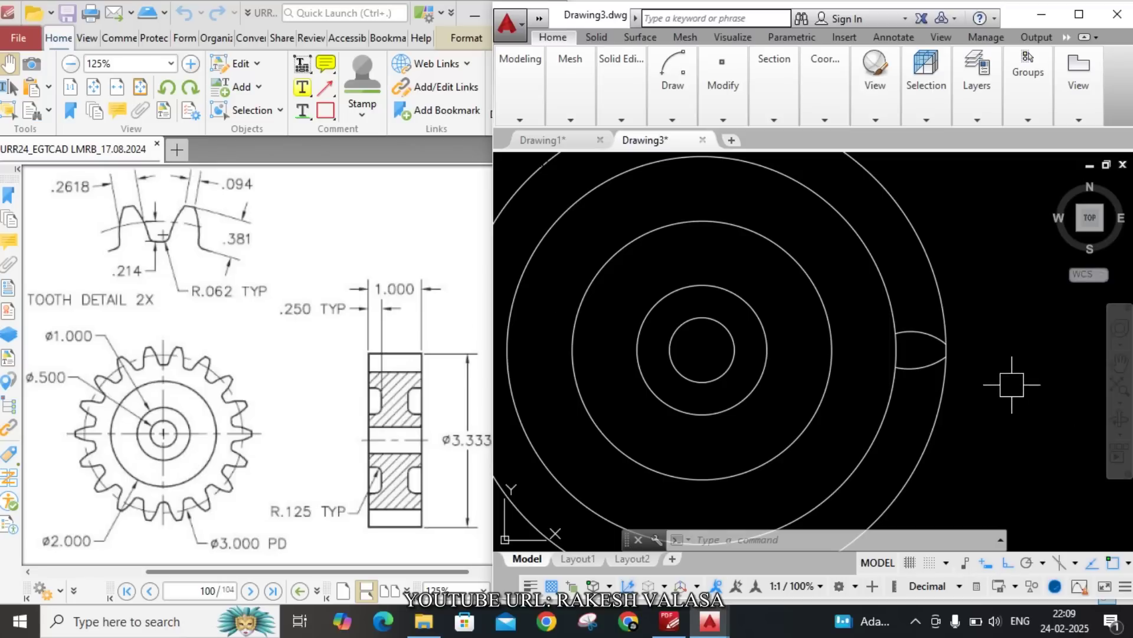
text(f)
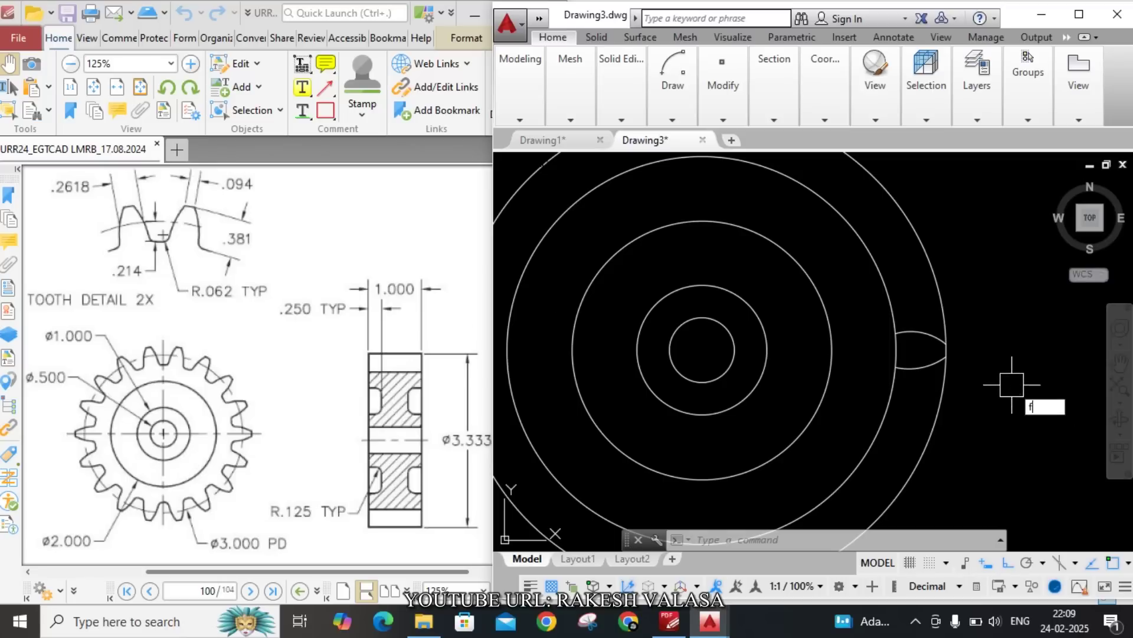
key(Return)
text(r)
key(Return)
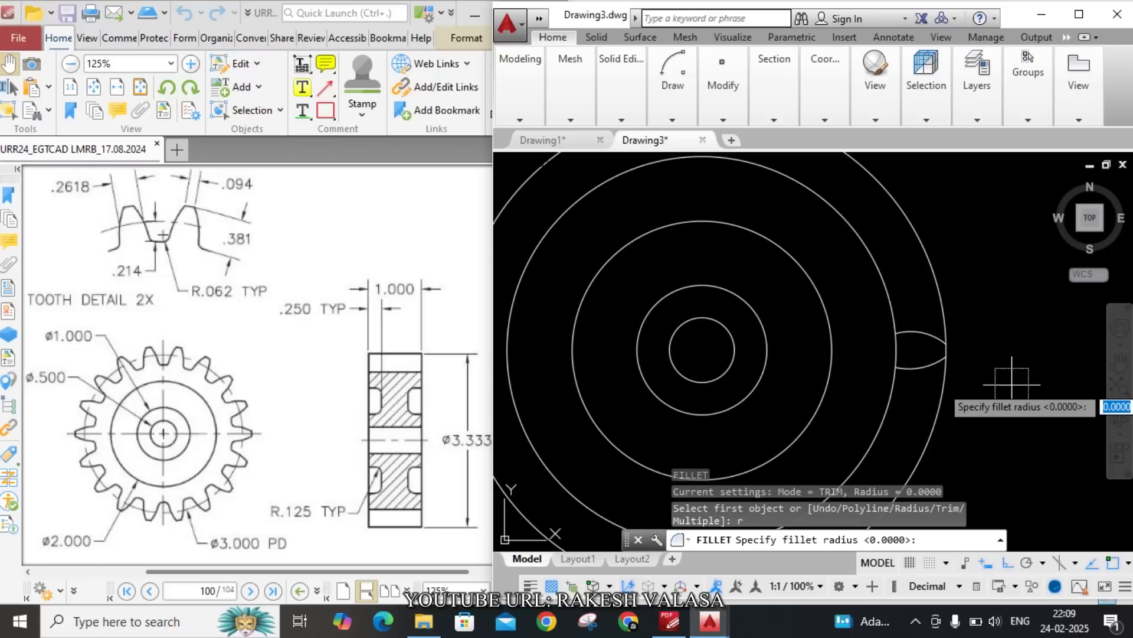
text(0)
key(Return)
scroll(912, 331, up, 2)
click(912, 332)
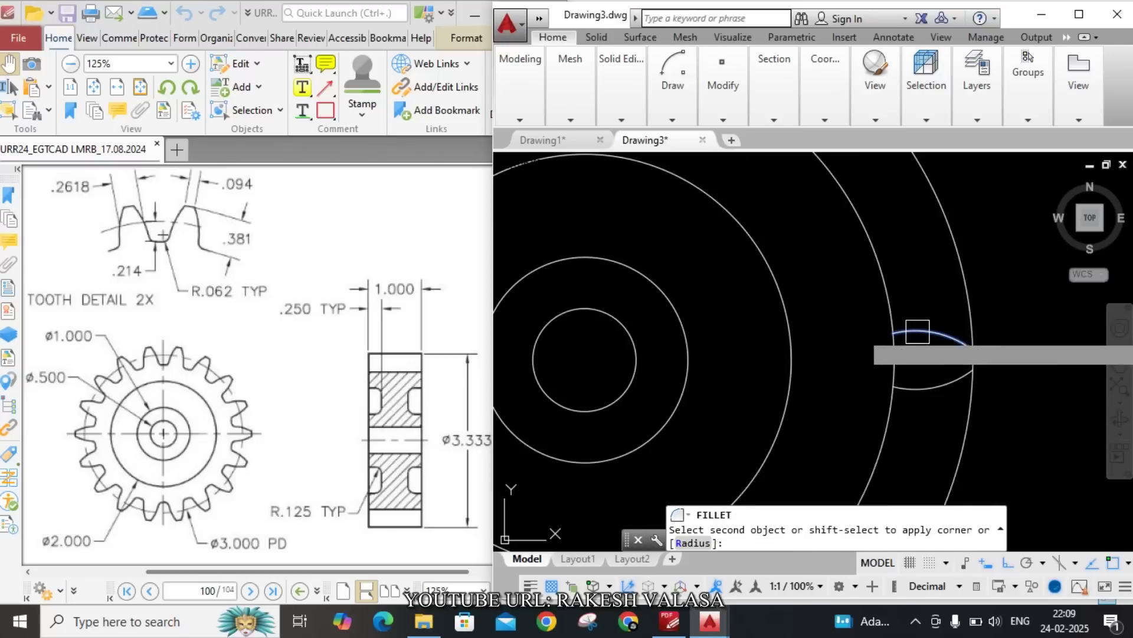
click(910, 303)
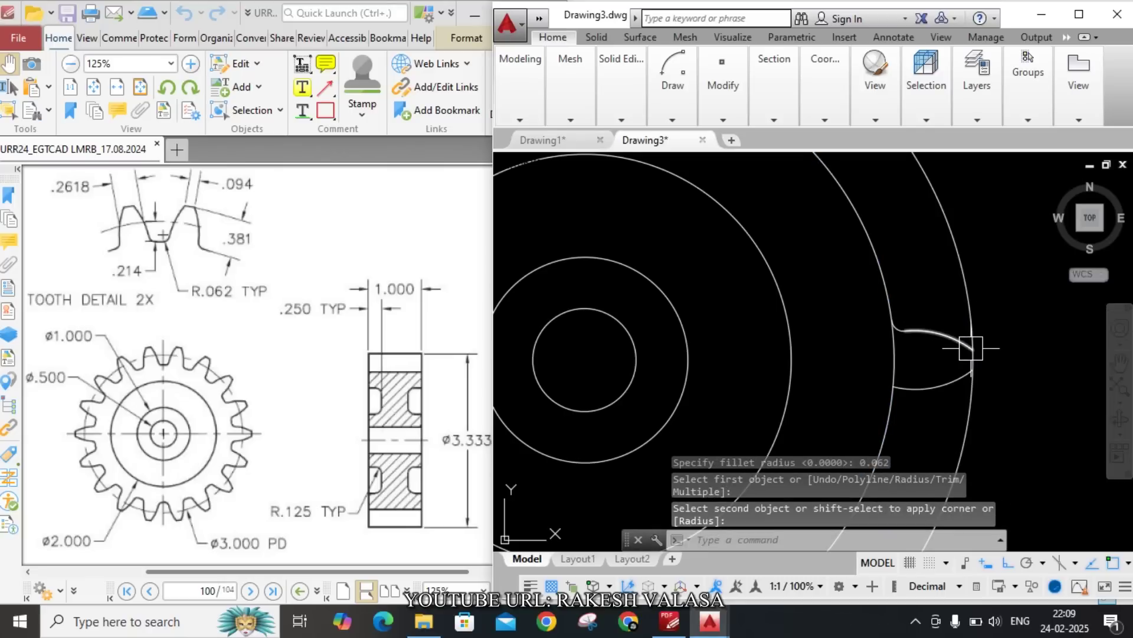
Fillet the lower flank arc to the root circle, keeping the 0.062 radius.
key(Return)
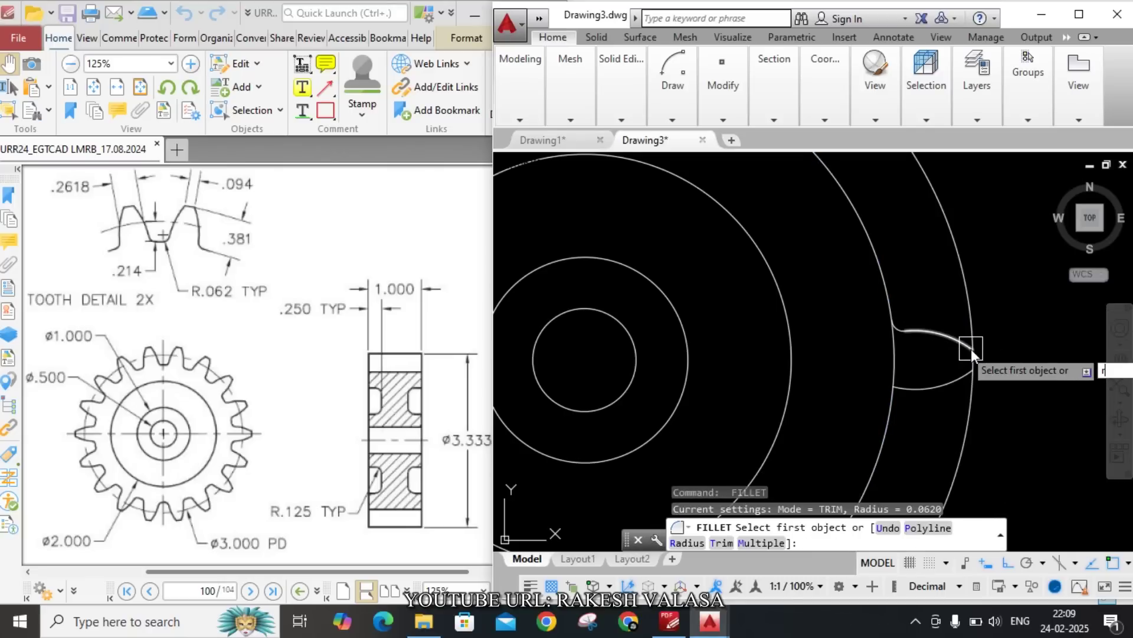
text(r)
key(Return)
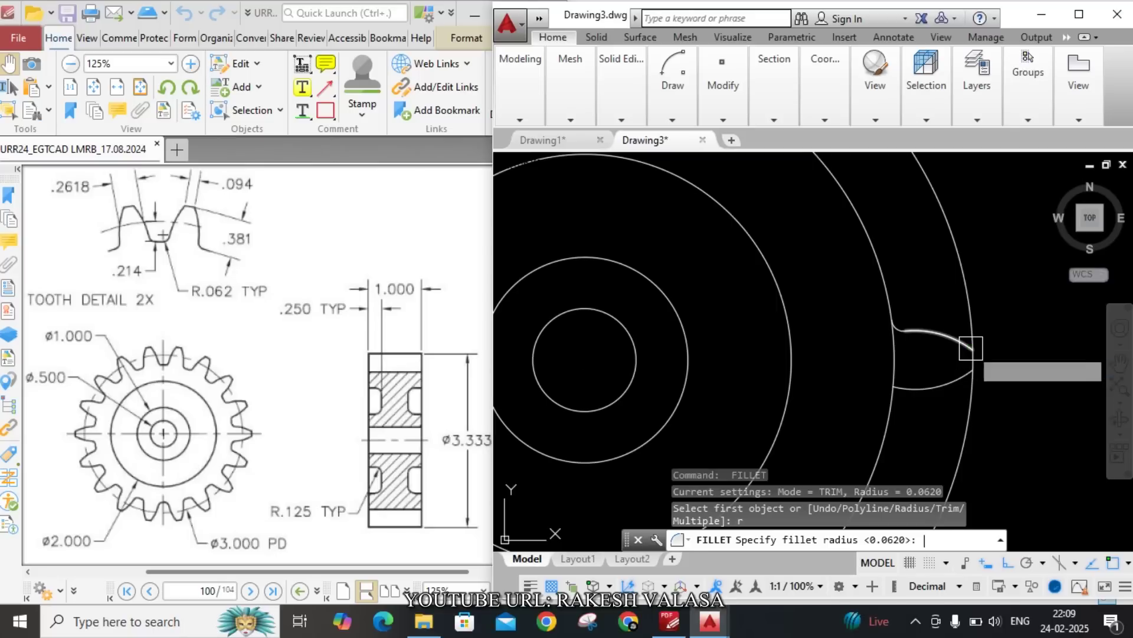
key(Return)
scroll(870, 441, up, 2)
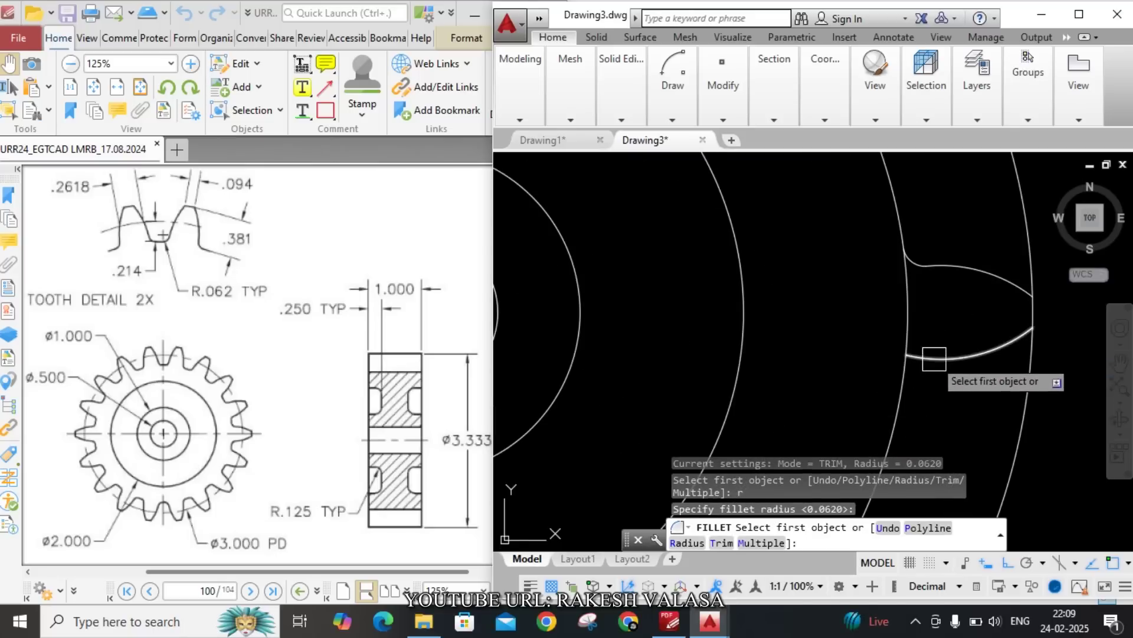
click(903, 375)
click(908, 385)
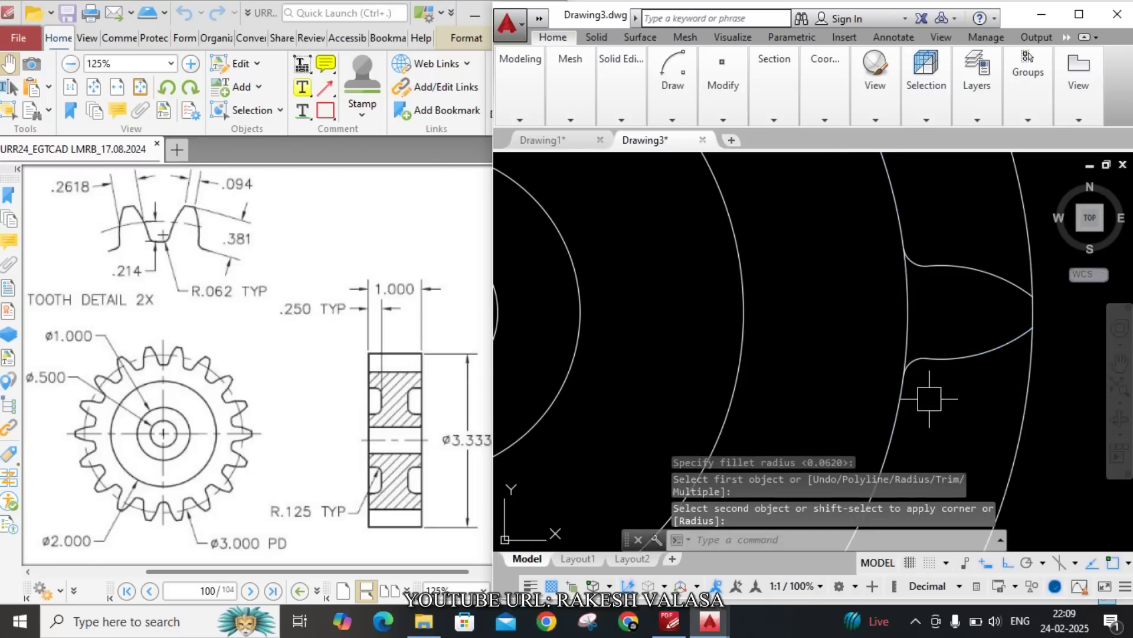
Erase the circle at the tooth root, leaving the two fillets in place.
scroll(915, 396, down, 3)
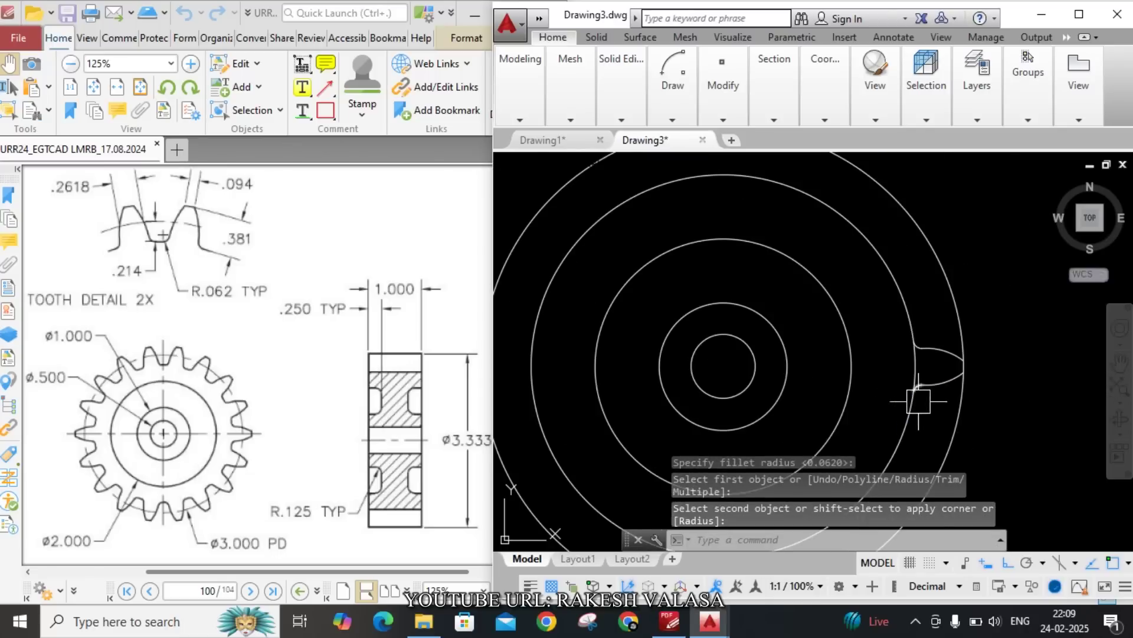
click(895, 287)
key(Delete)
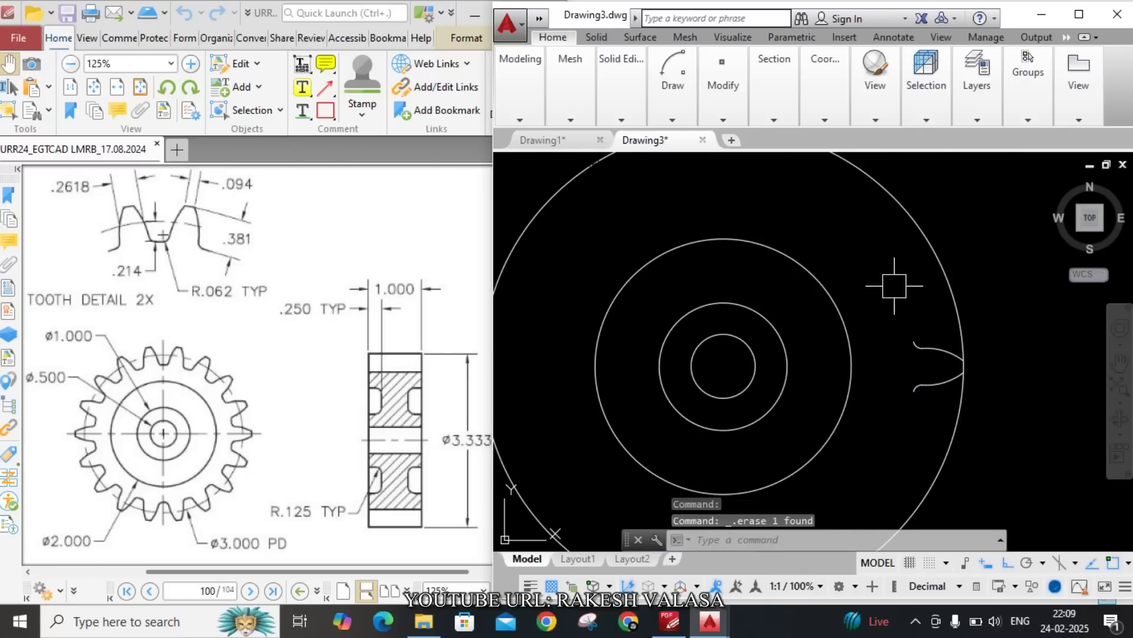
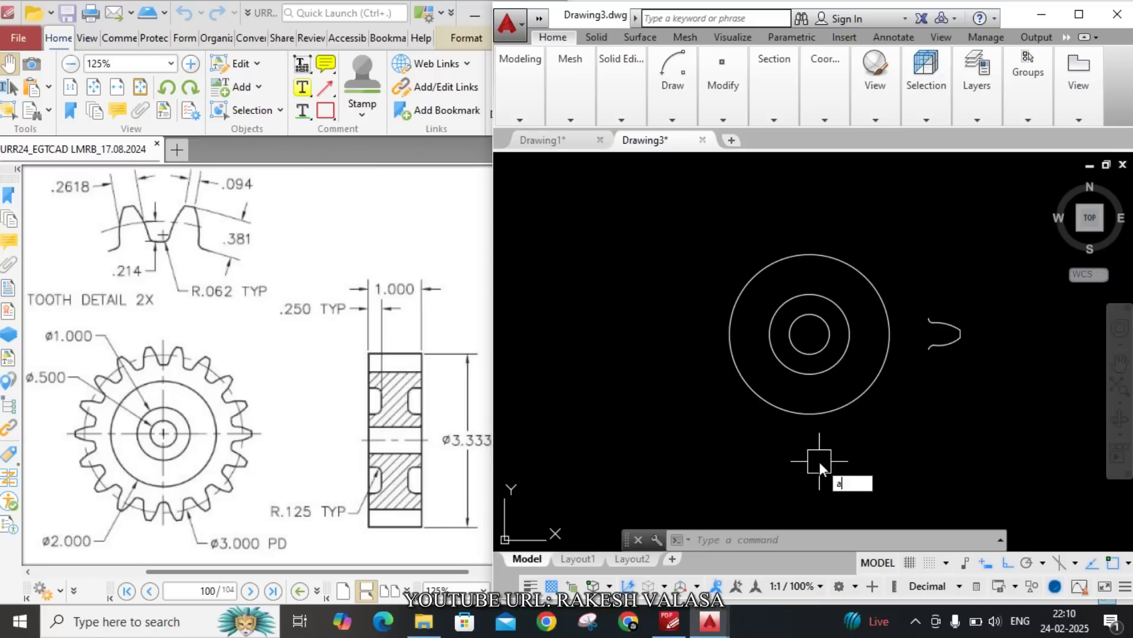
Create a polar array of the complete tooth profile around the common centre of the circles.
text(r)
key(Return)
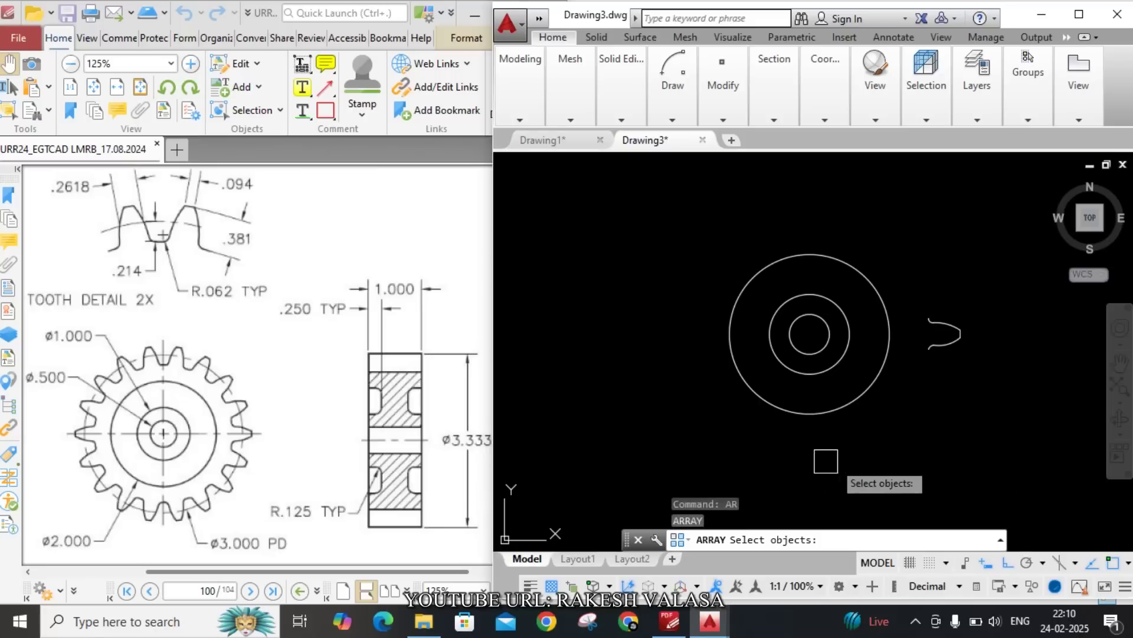
click(1003, 407)
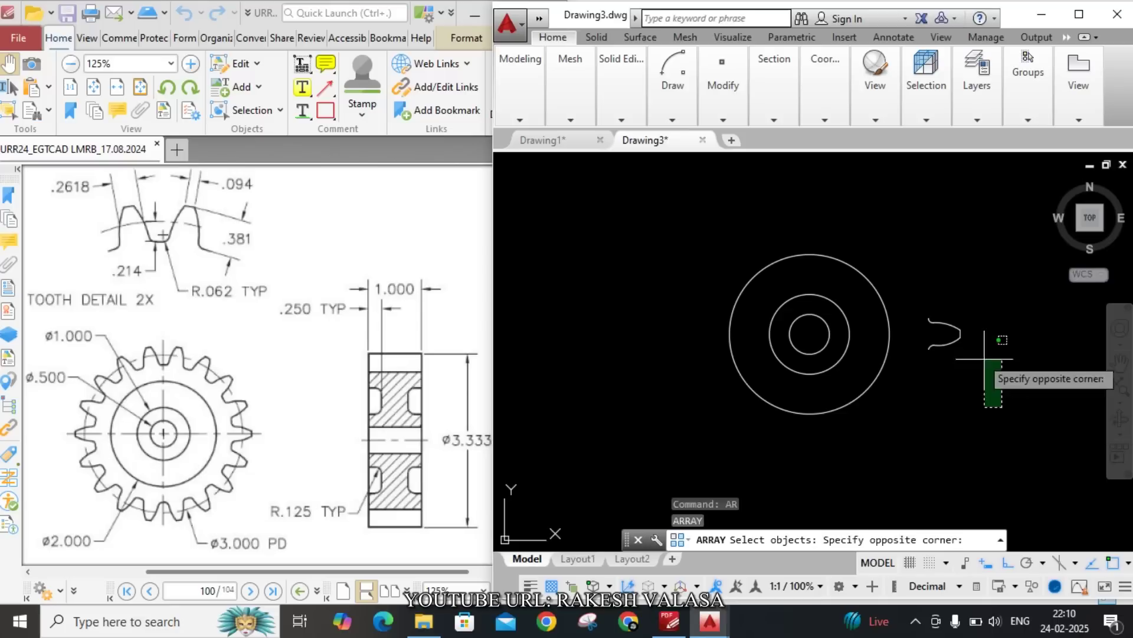
click(917, 294)
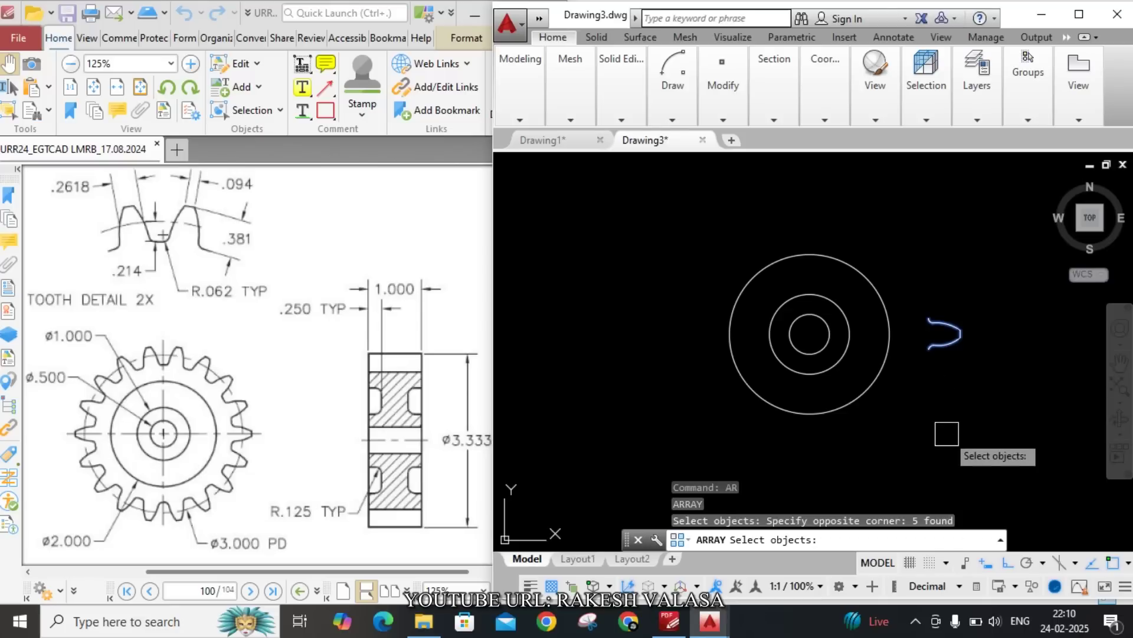
key(Return)
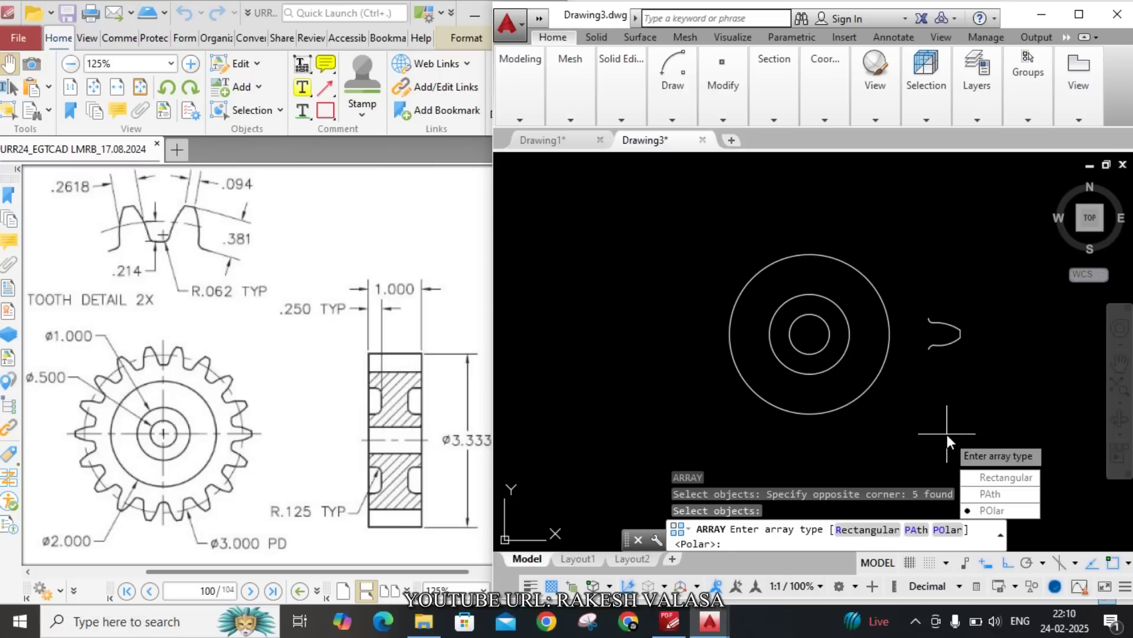
text(po)
key(Return)
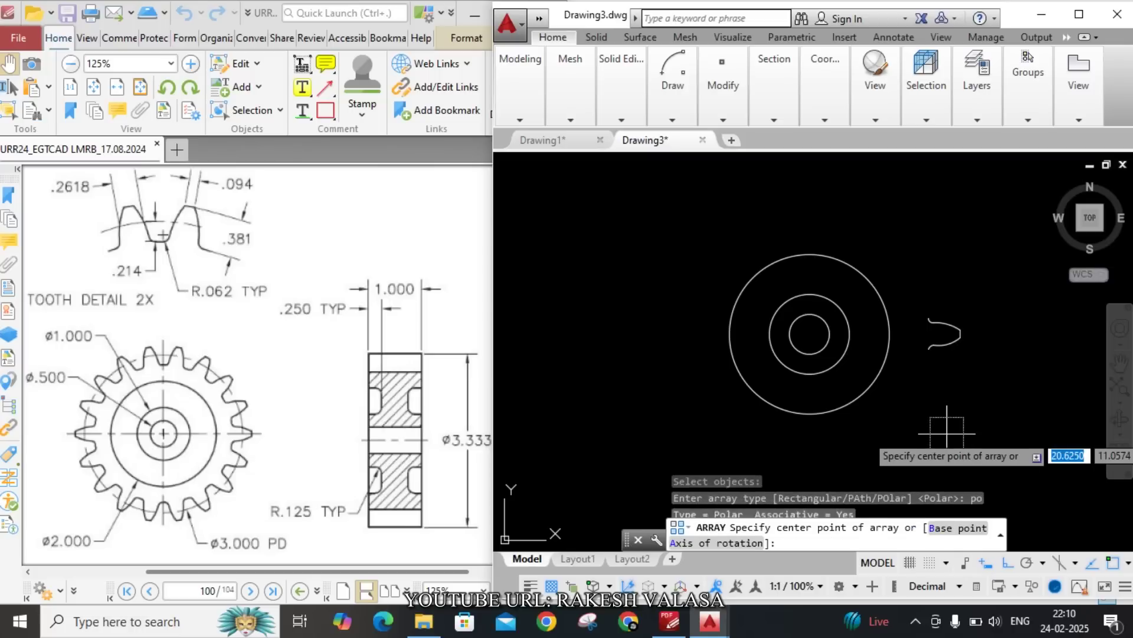
click(809, 334)
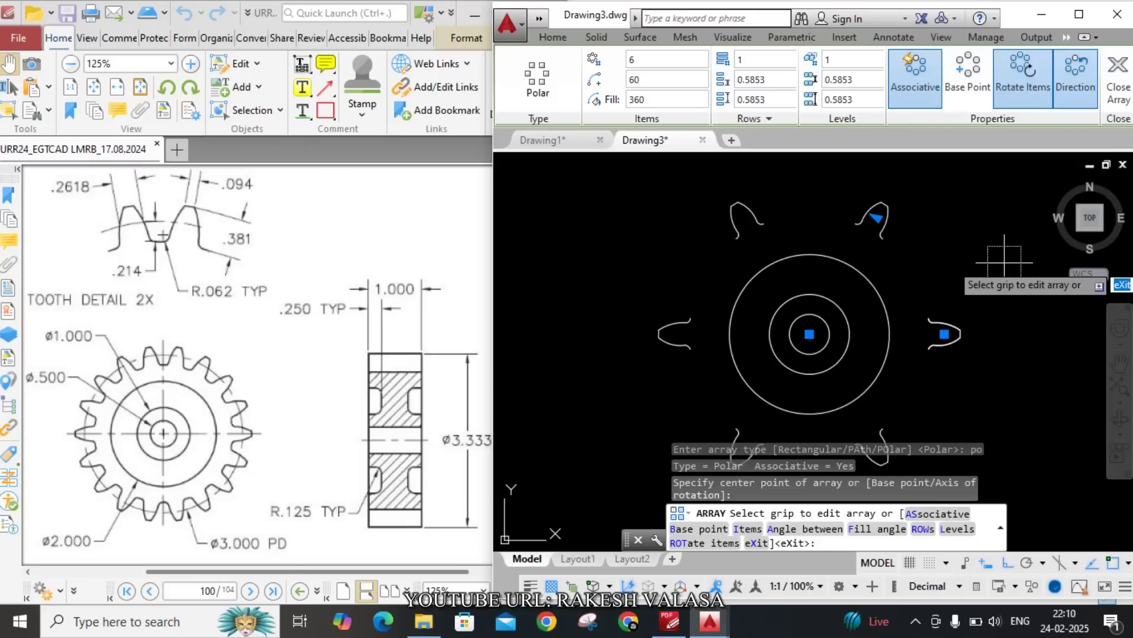
Set the polar array to 18 items and finish it.
text(i)
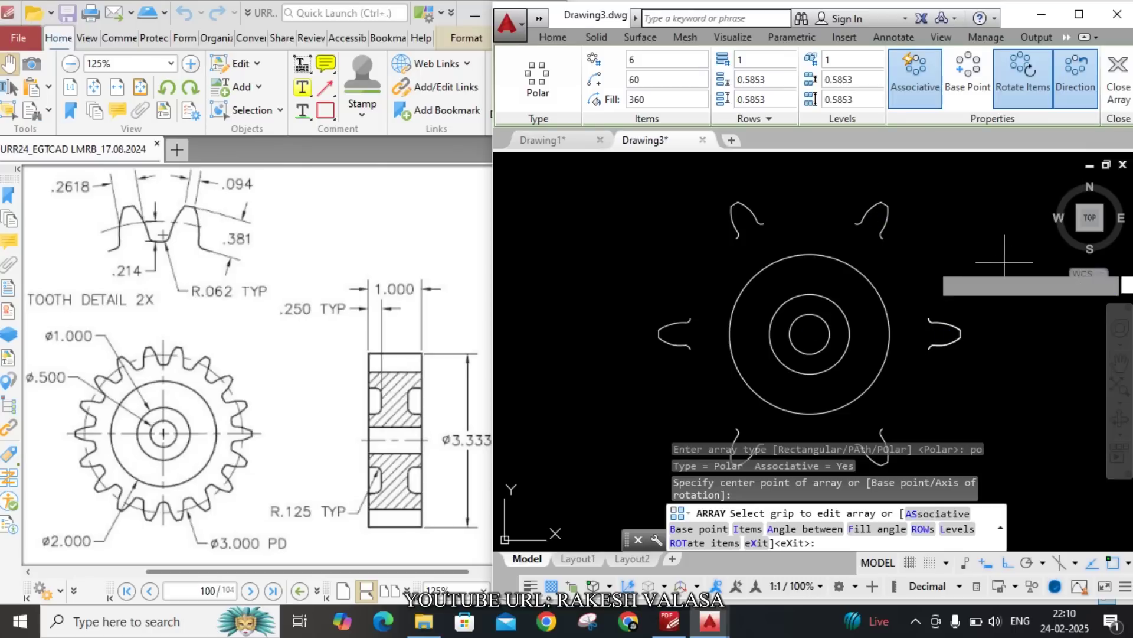
key(Return)
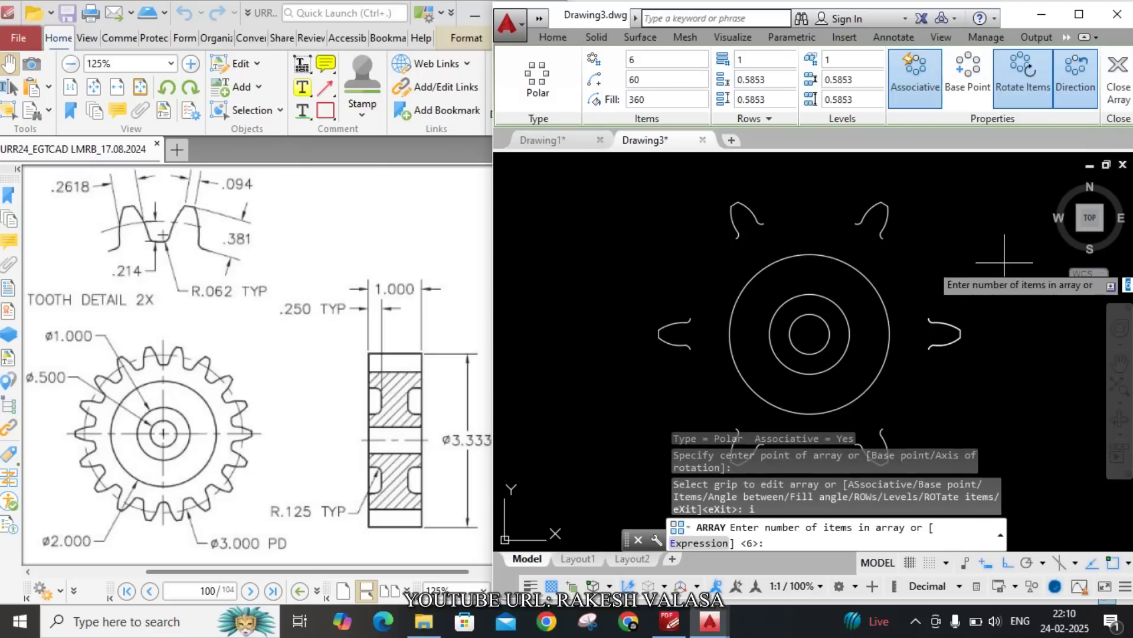
text(18)
key(Return)
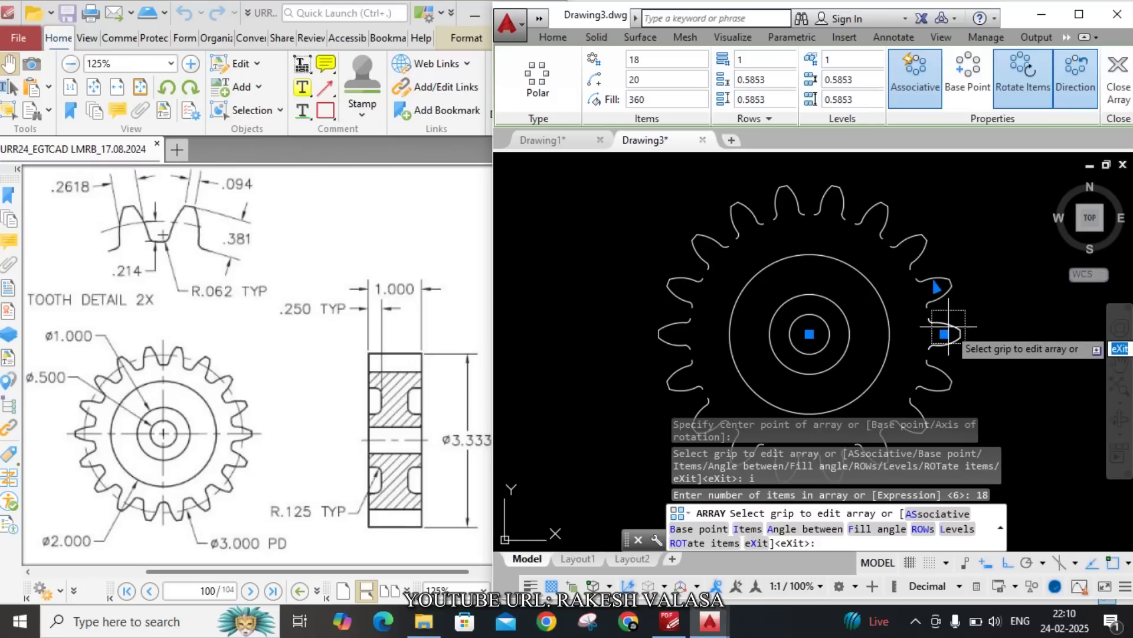
key(Return)
key(Escape)
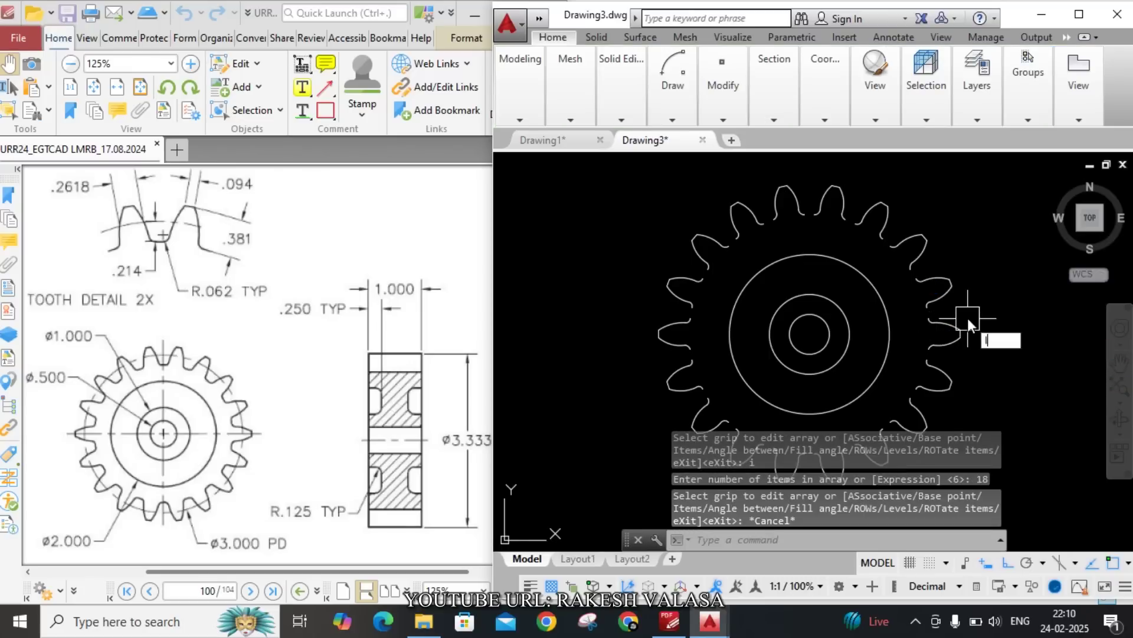
Draw a line joining the facing root fillet ends of the tooth on the horizontal axis and the tooth above it.
text(l)
key(Return)
scroll(945, 319, up, 4)
scroll(912, 322, up, 3)
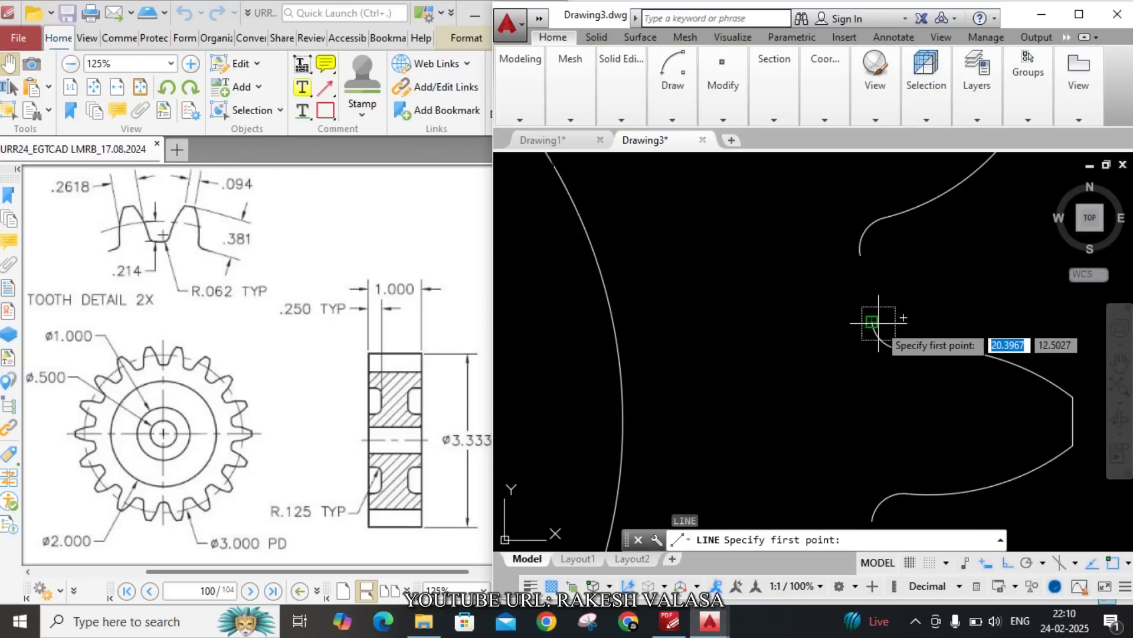
click(872, 322)
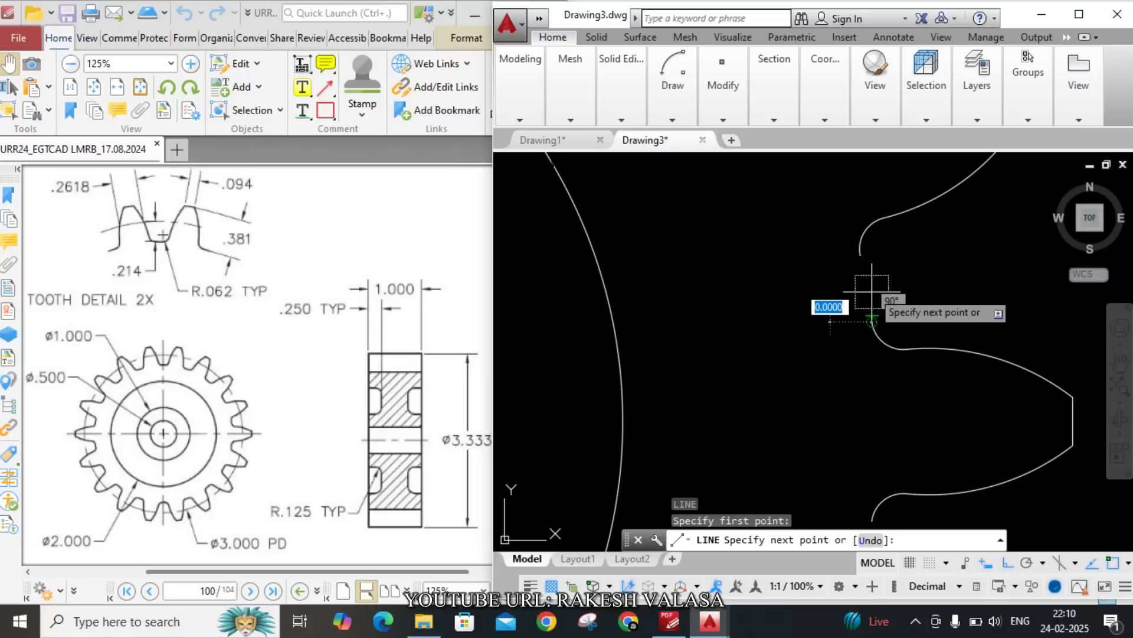
click(862, 252)
key(Escape)
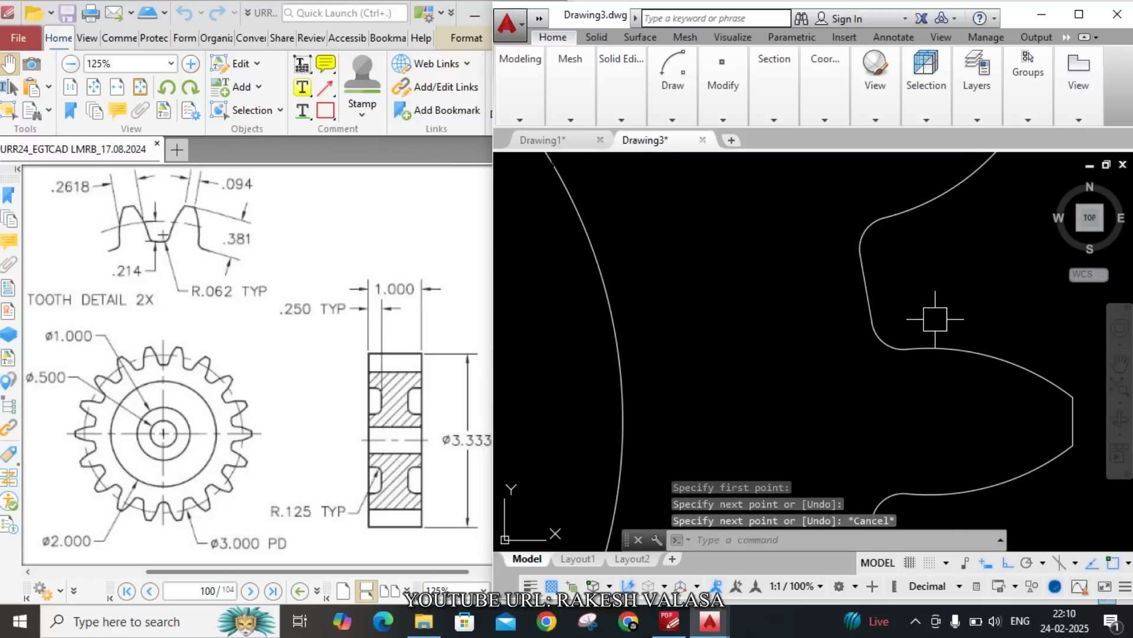
Create a polar array of the root line around the common centre of the circles.
scroll(934, 319, down, 3)
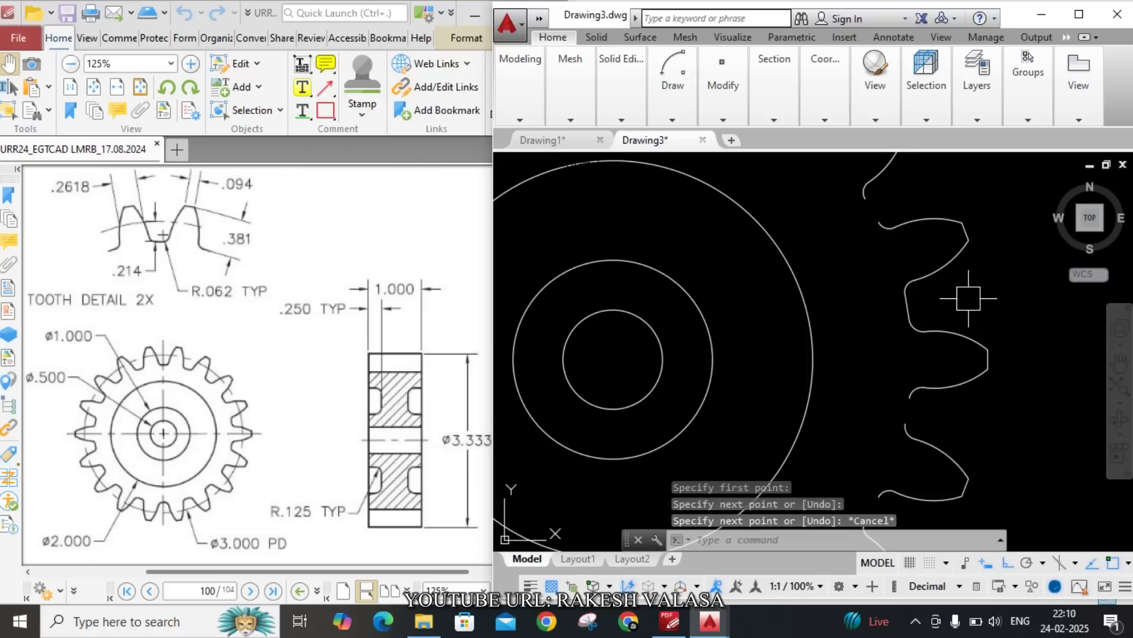
text(ar)
key(Return)
scroll(915, 305, up, 3)
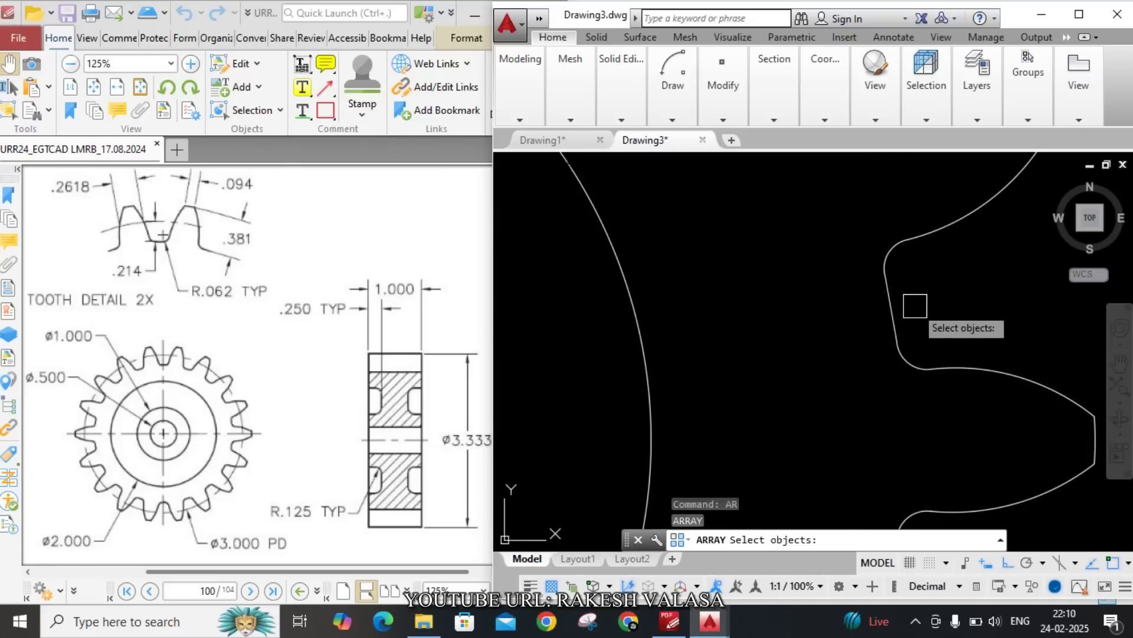
click(891, 306)
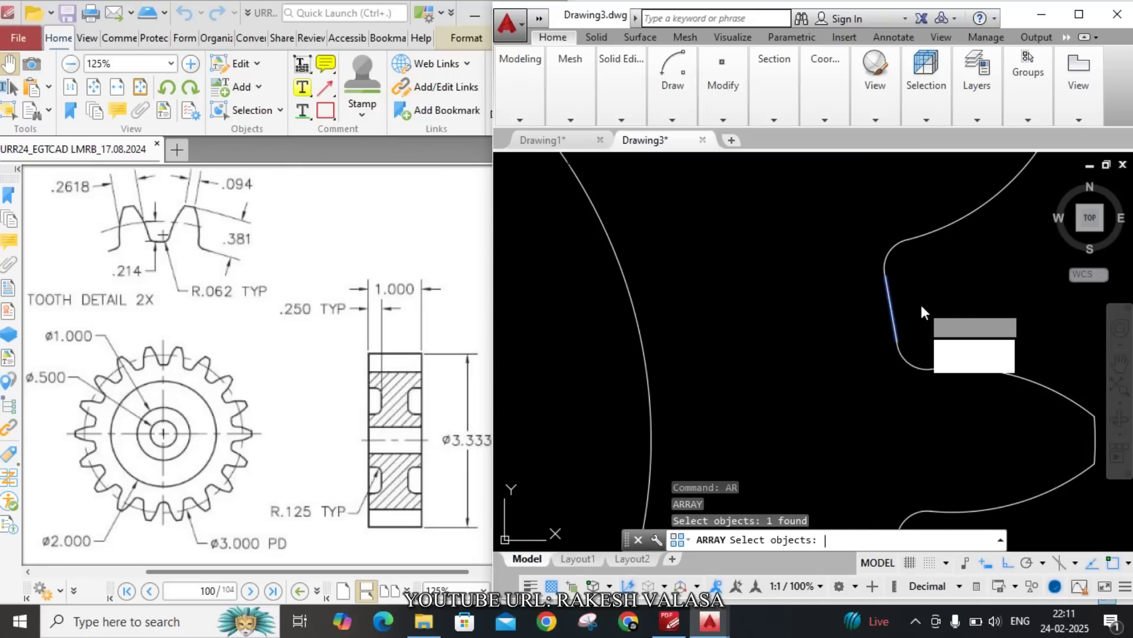
key(Return)
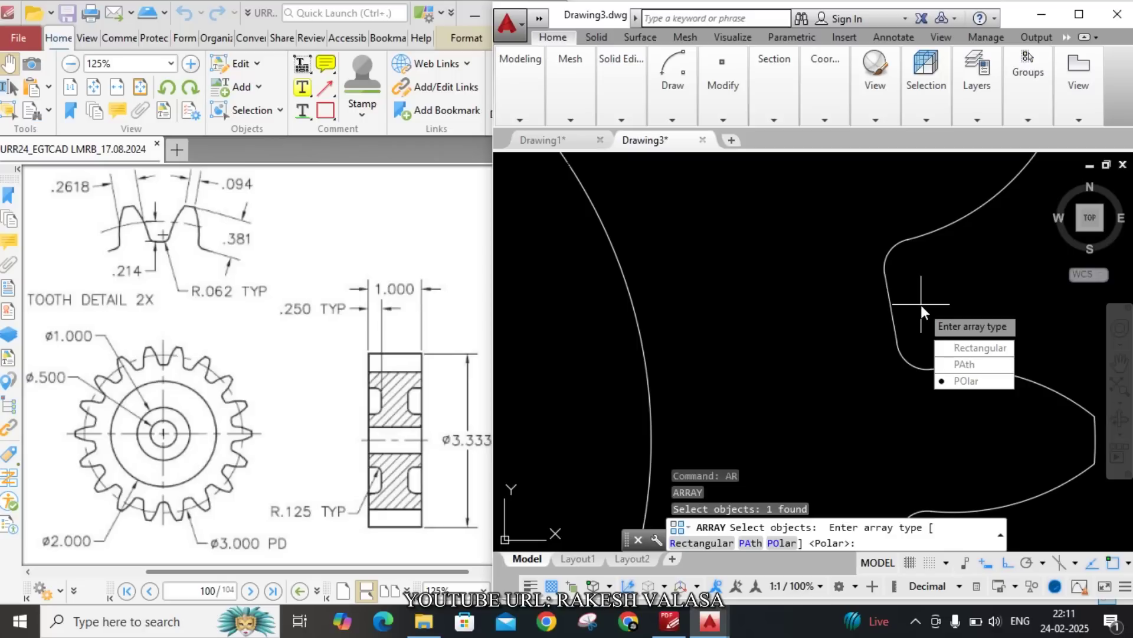
key(Return)
scroll(919, 313, down, 3)
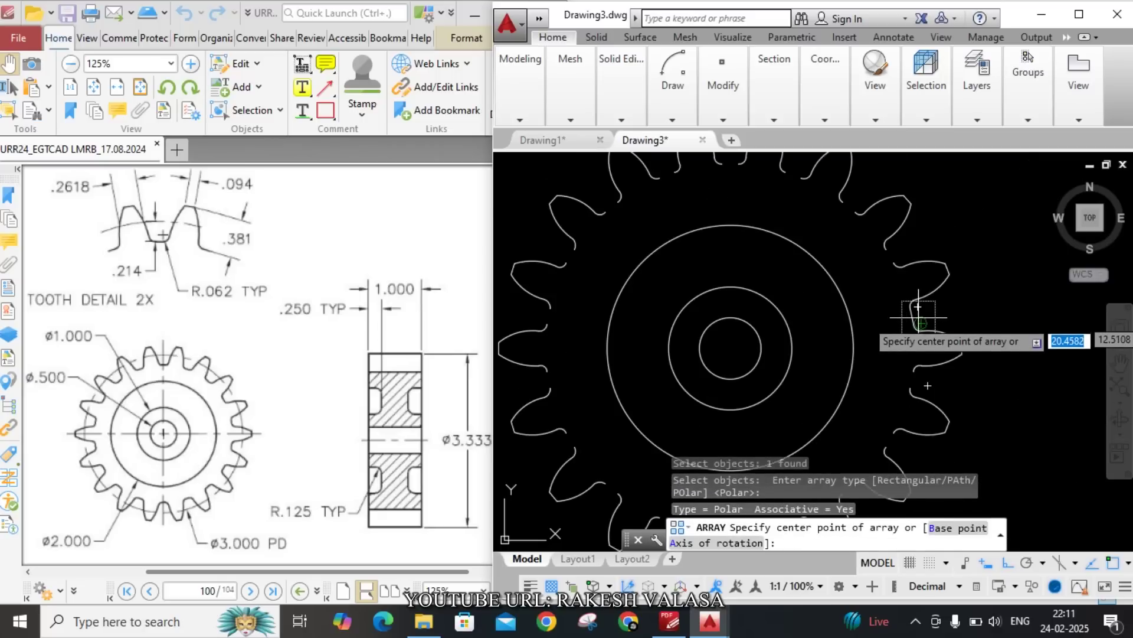
click(730, 349)
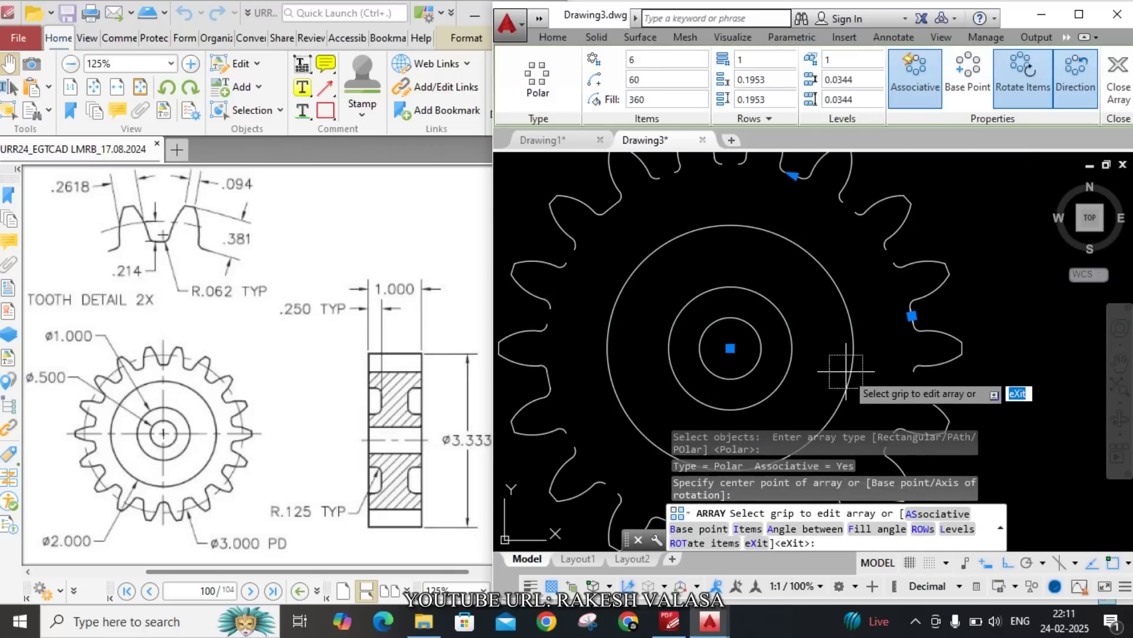
Set the root line's polar array to 18 items and finish it.
text(i)
key(Return)
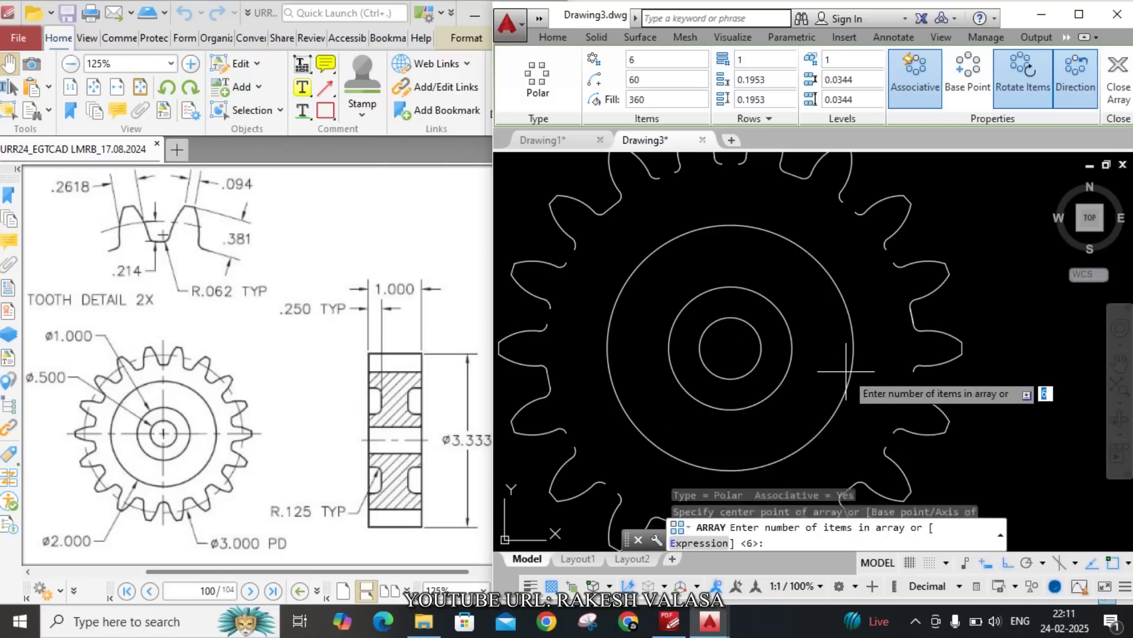
text(18)
key(Return)
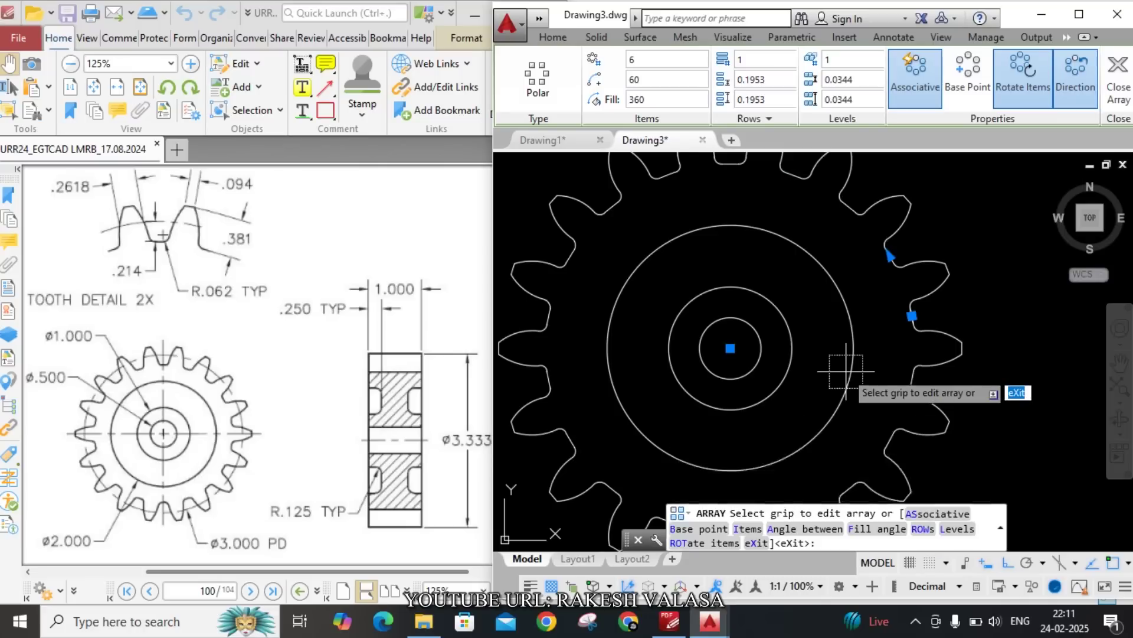
scroll(838, 374, down, 5)
key(Escape)
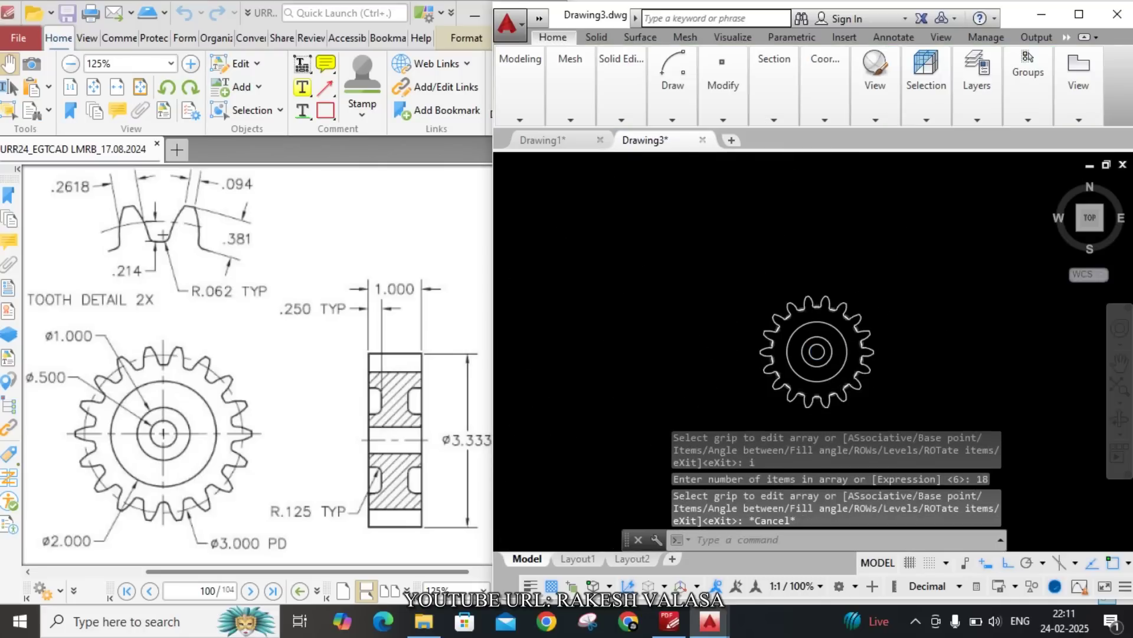
scroll(841, 374, up, 4)
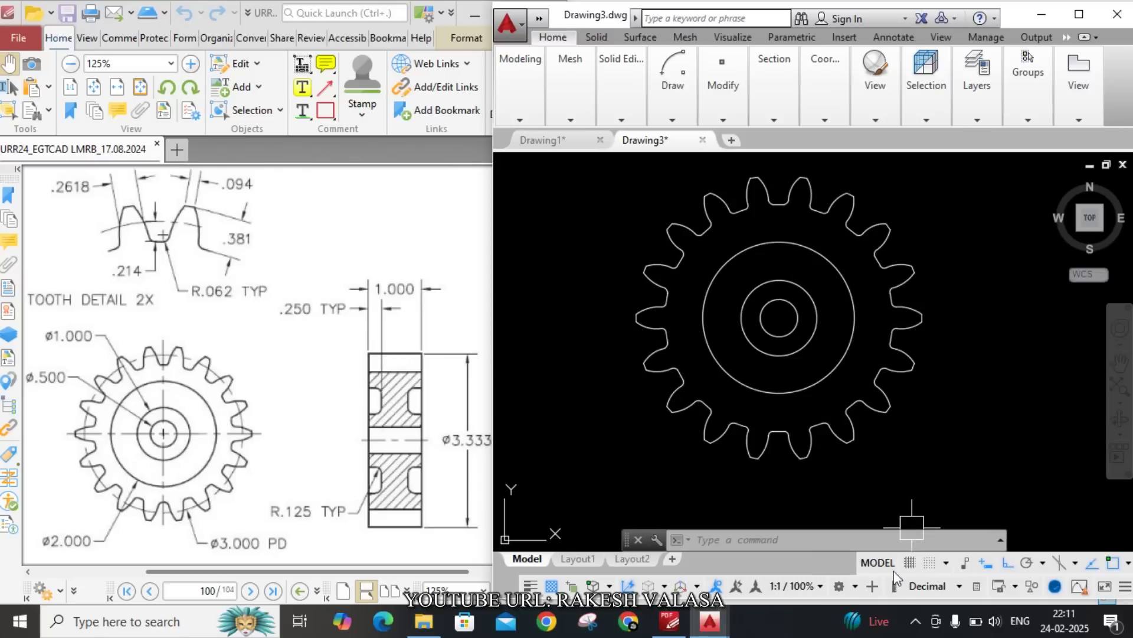
Choose the 3D Modeling workspace and set the visual style to Realistic.
click(854, 587)
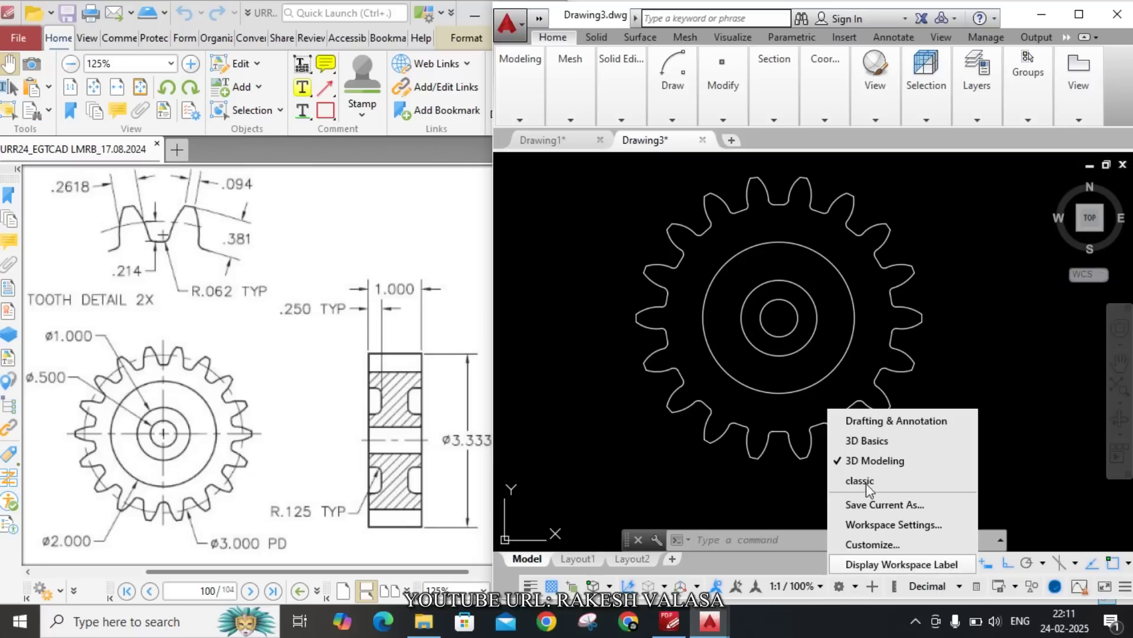
click(864, 464)
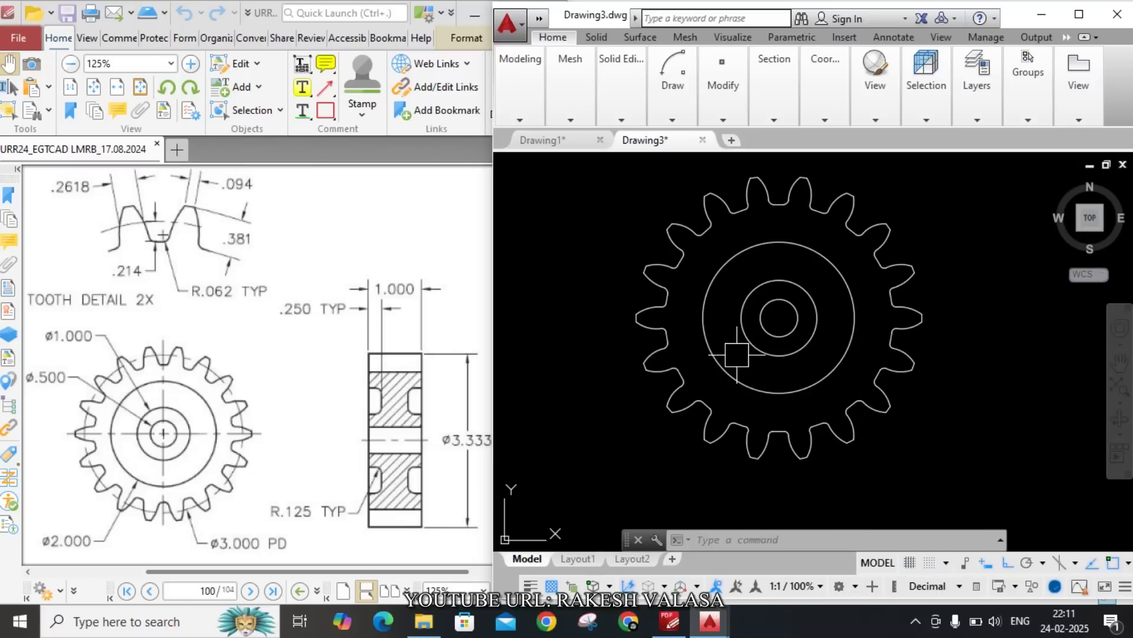
mouse_move(523, 175)
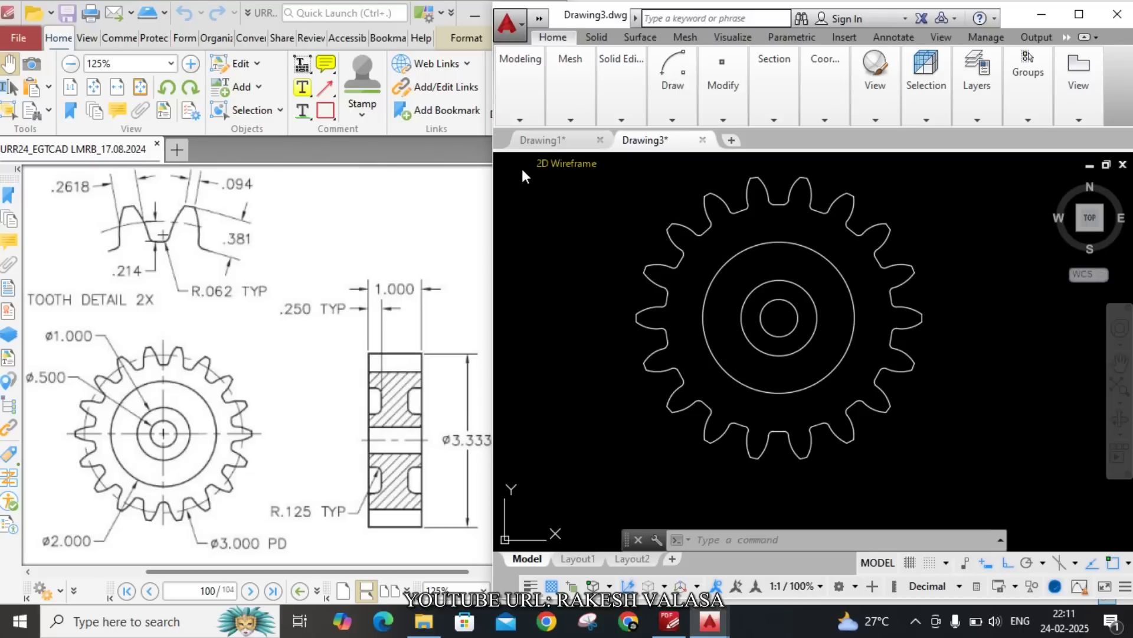
click(562, 164)
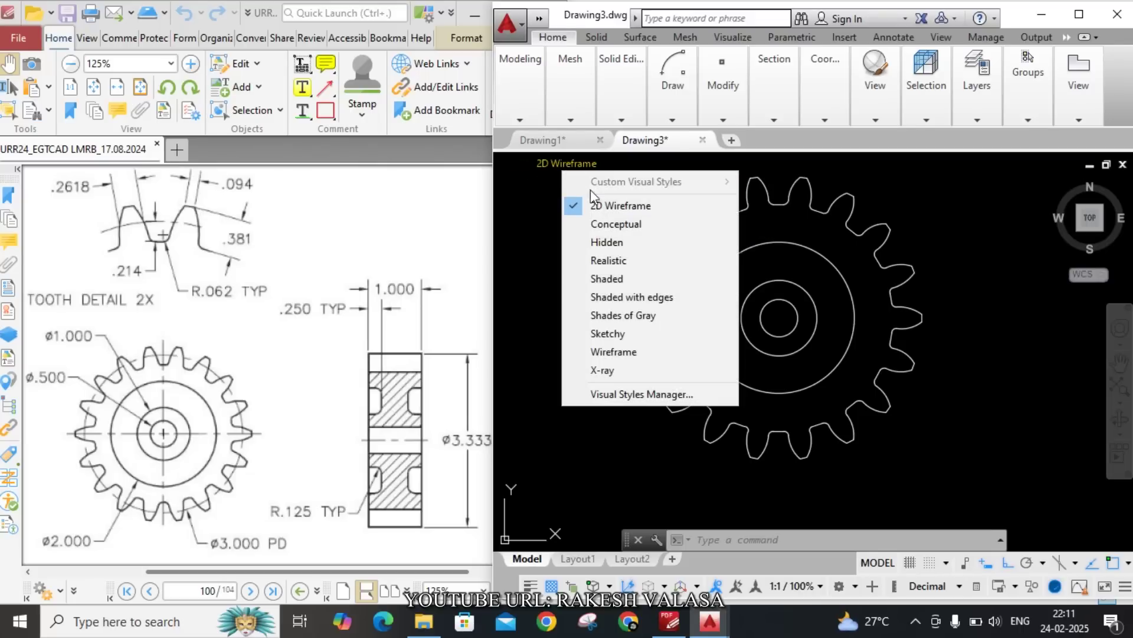
click(614, 260)
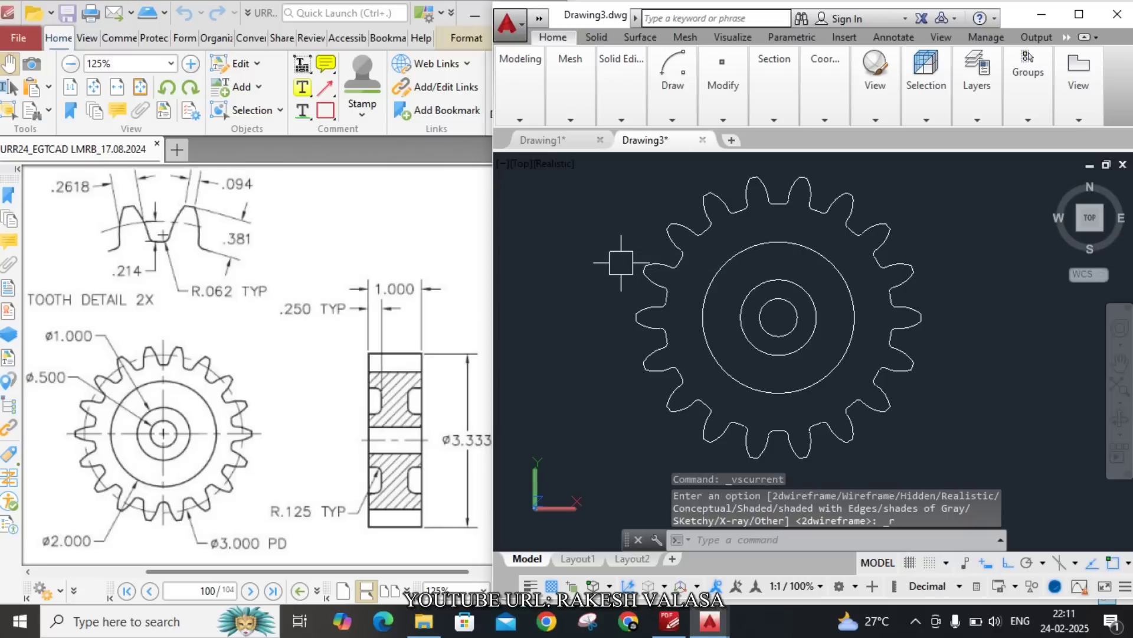
Switch the gear drawing to the SW Isometric view.
click(522, 163)
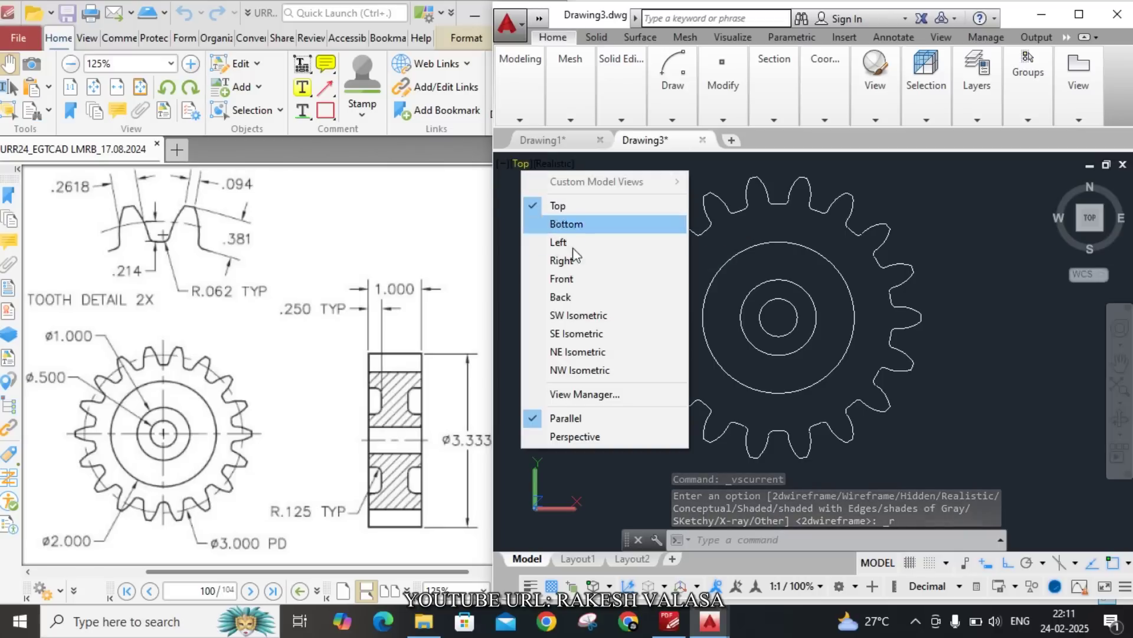
click(603, 315)
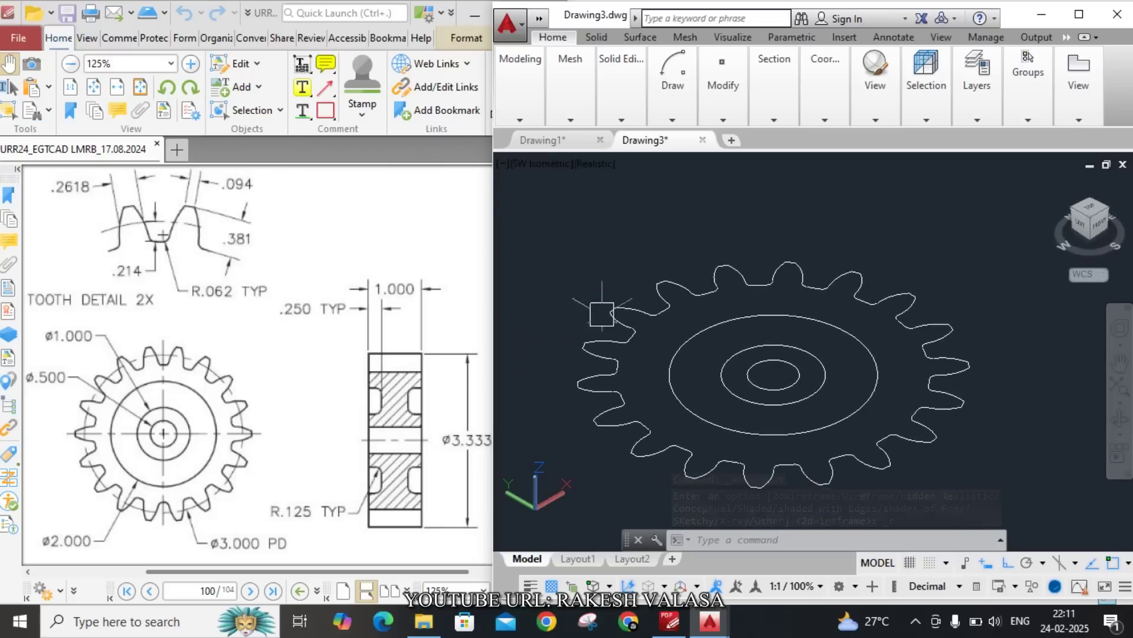
scroll(782, 259, down, 3)
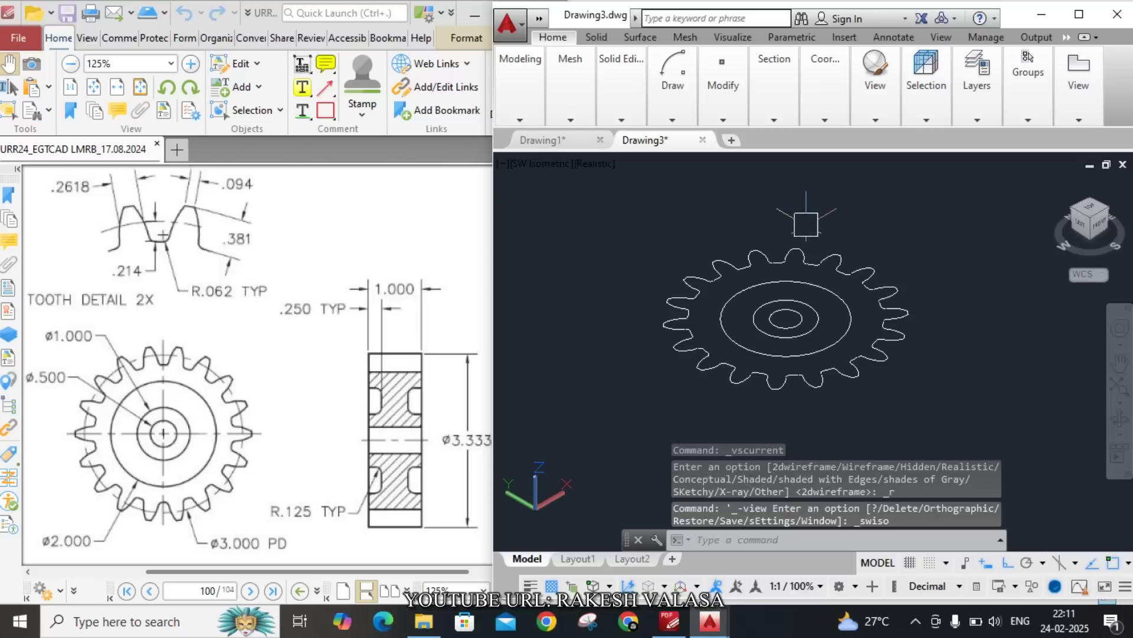
Start Presspull and try to pick the area between the toothed outline and the 2.000 diameter circle.
scroll(719, 273, up, 5)
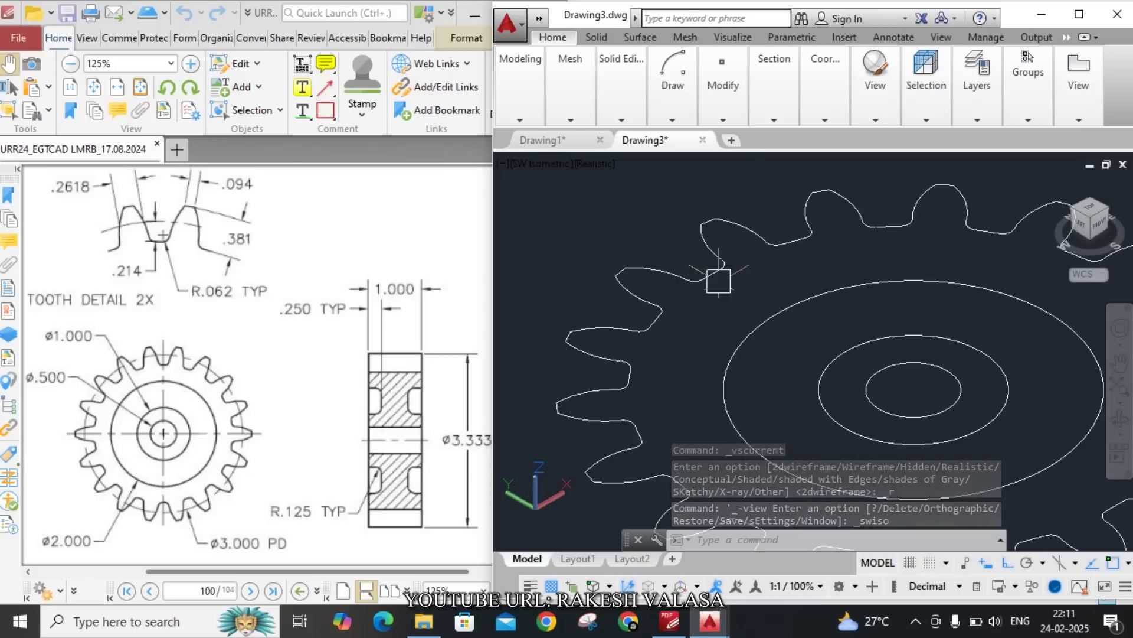
scroll(755, 274, down, 4)
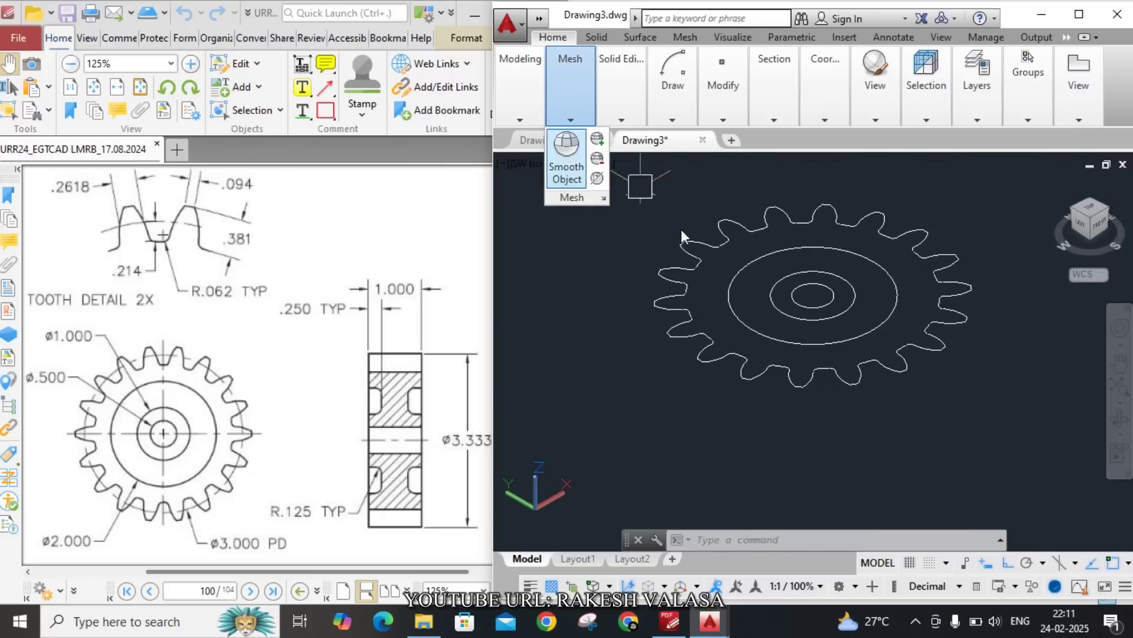
scroll(696, 248, up, 2)
mouse_move(528, 121)
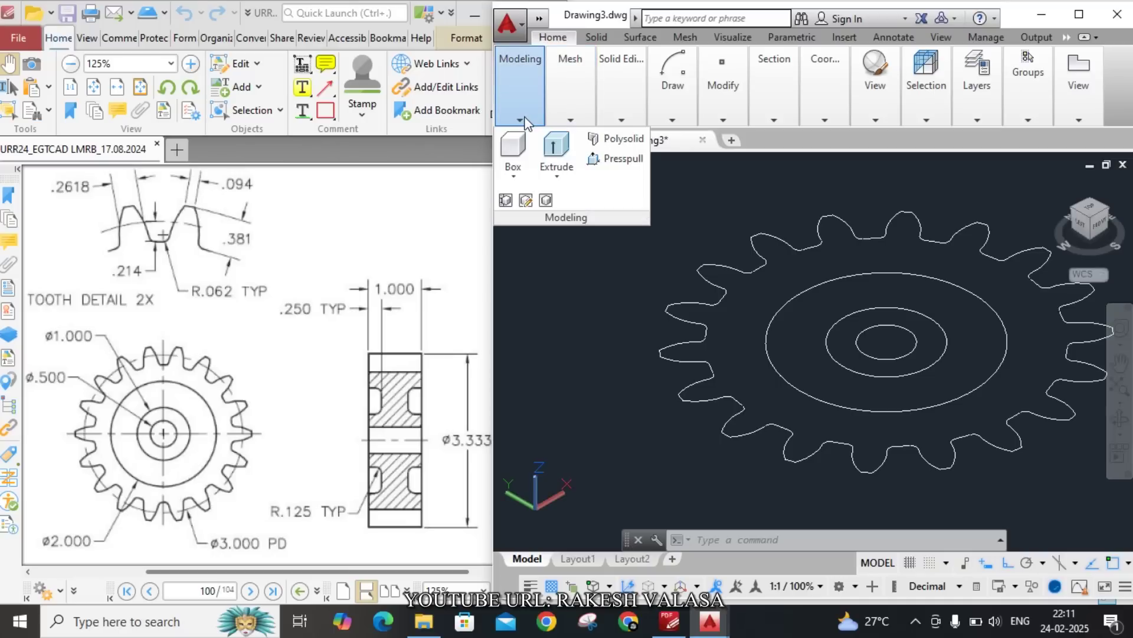
click(614, 165)
scroll(761, 278, up, 3)
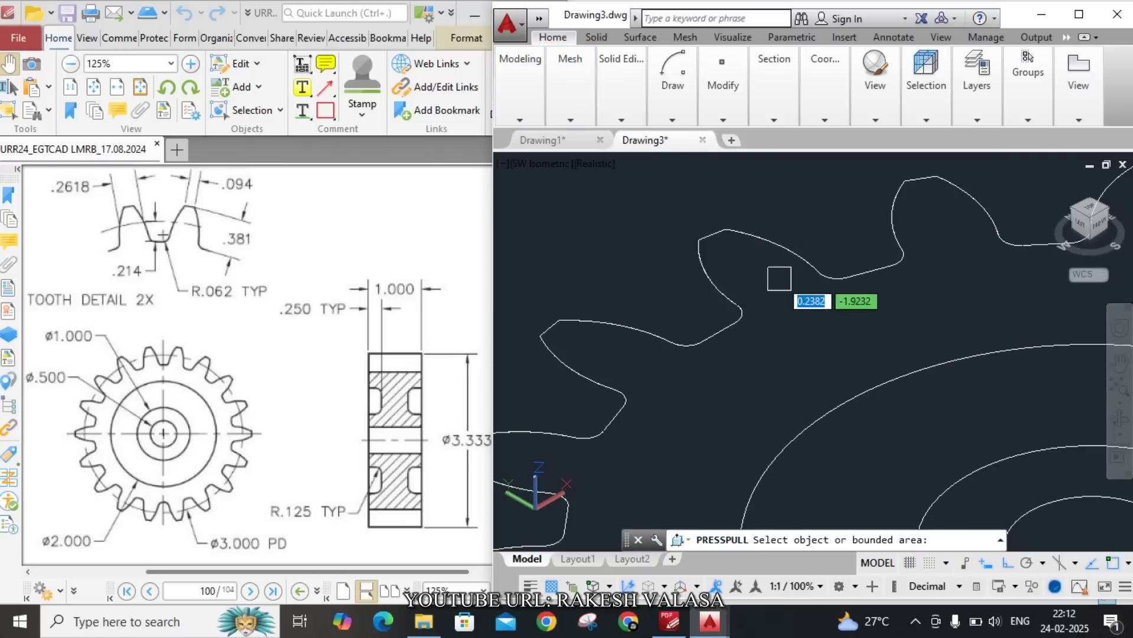
scroll(777, 273, down, 4)
scroll(768, 284, up, 1)
scroll(772, 264, up, 4)
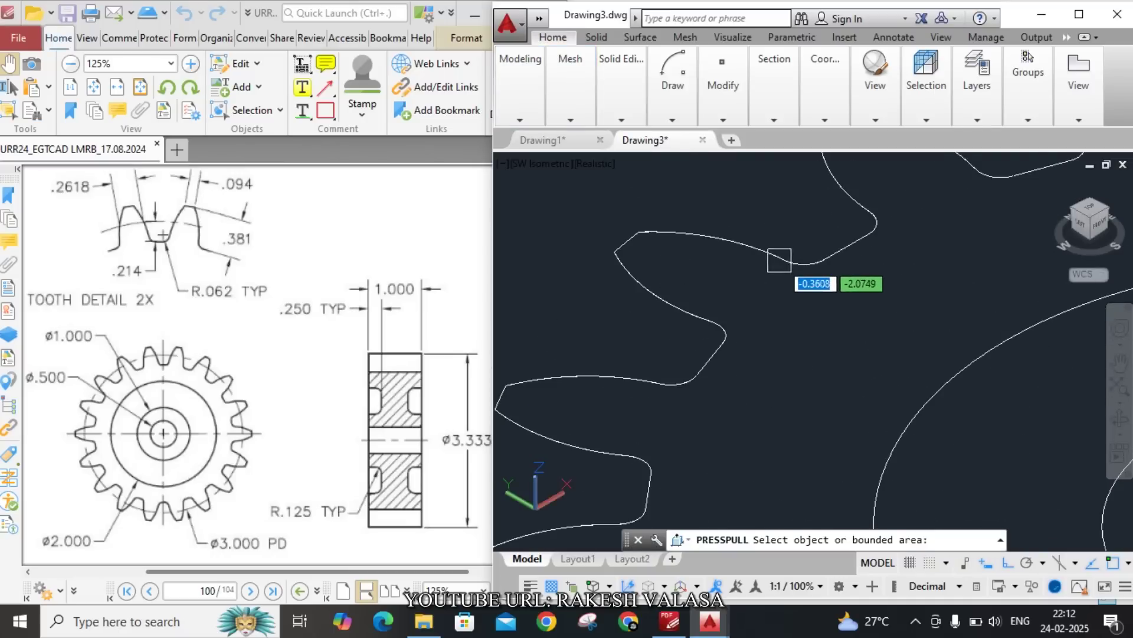
scroll(779, 259, down, 5)
scroll(781, 358, up, 5)
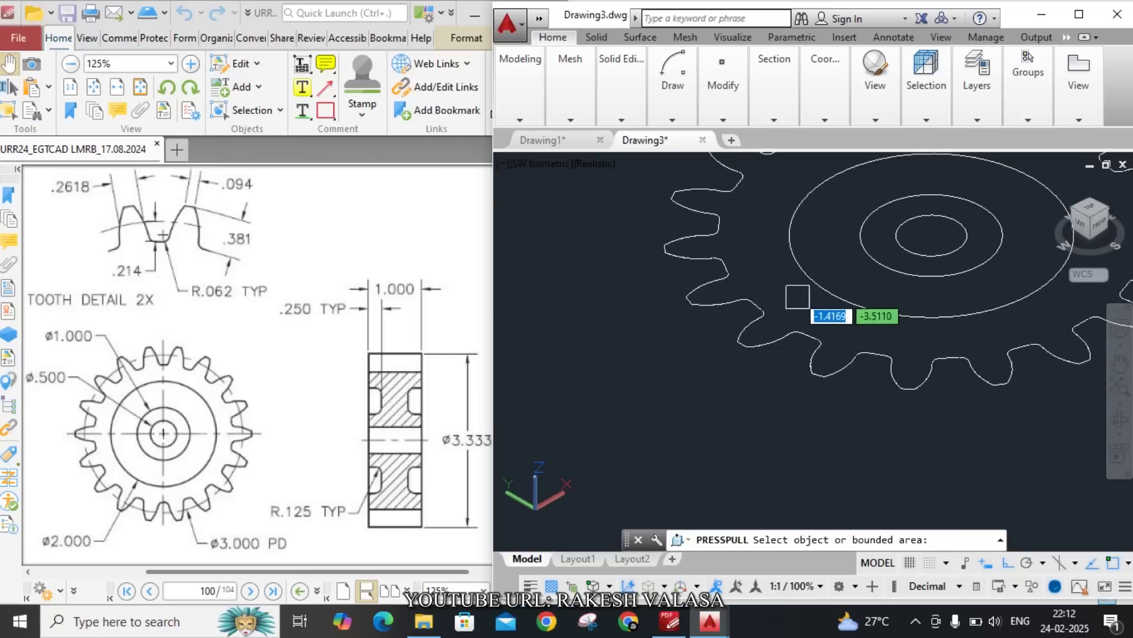
scroll(808, 258, down, 5)
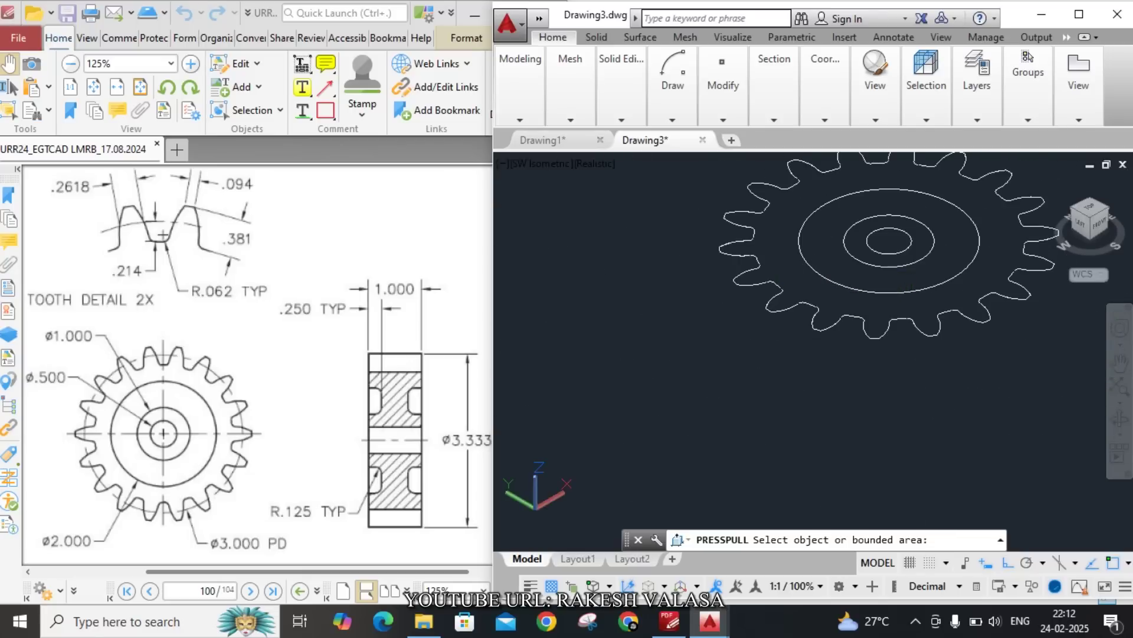
scroll(754, 232, up, 5)
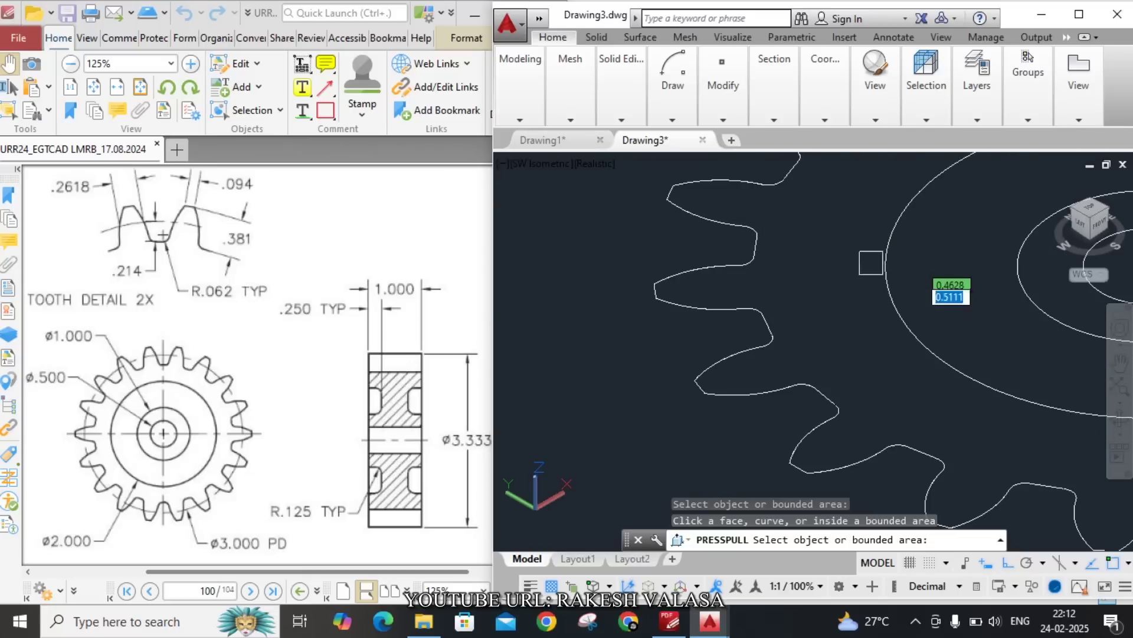
scroll(898, 269, down, 6)
scroll(867, 257, up, 3)
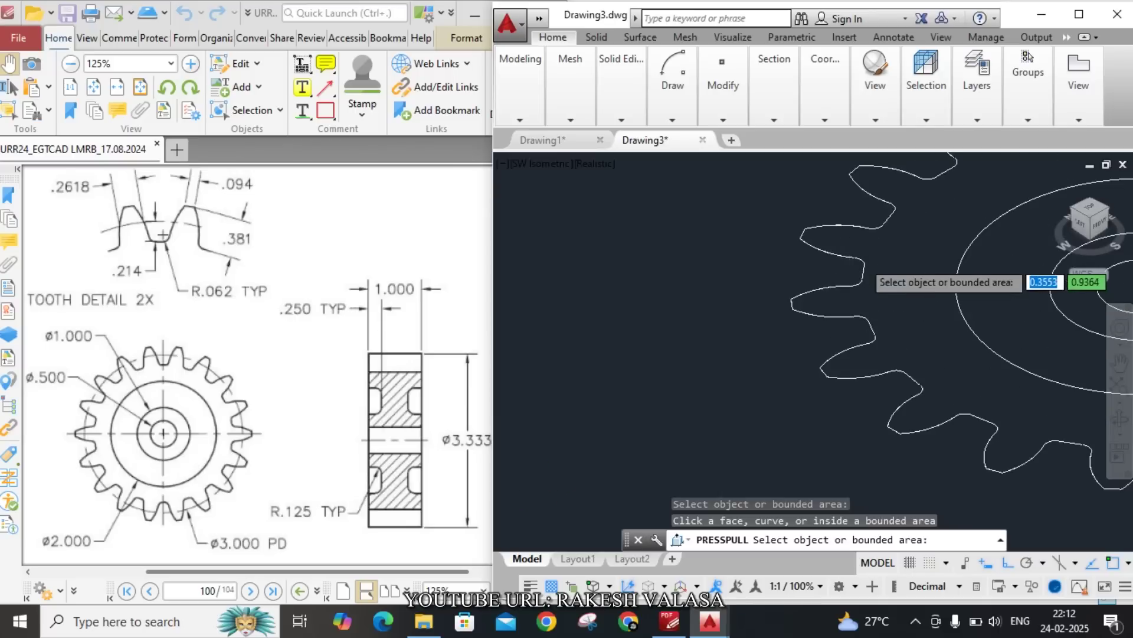
click(870, 239)
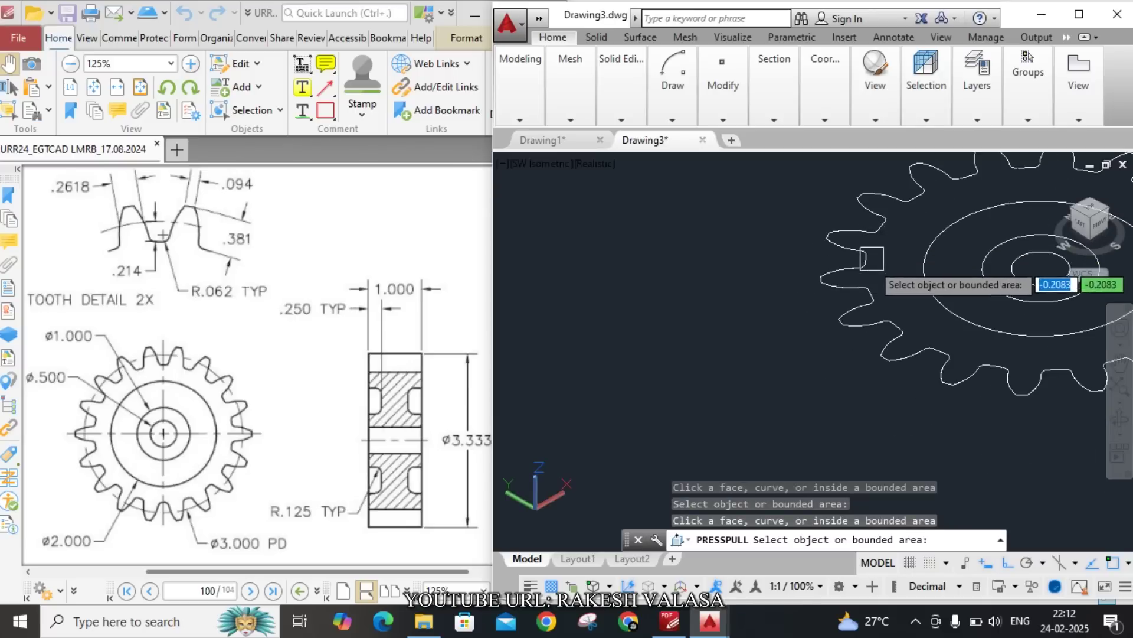
Inspect the tooth profile and root joints around the gear outline for gaps in the boundary.
scroll(857, 291, up, 4)
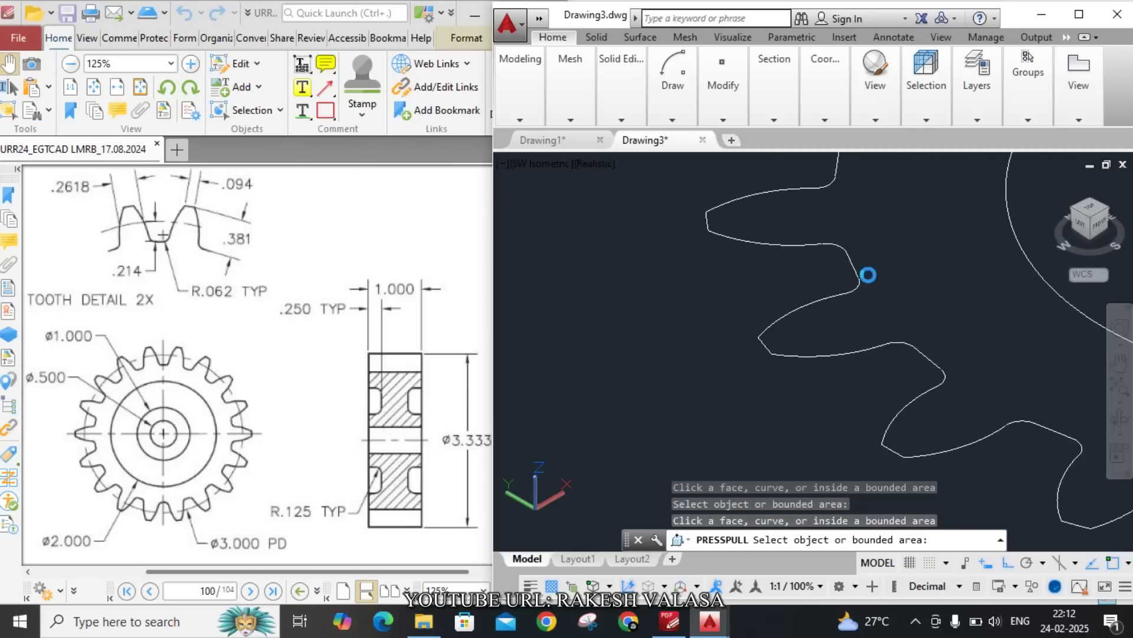
scroll(959, 289, down, 3)
scroll(962, 295, up, 2)
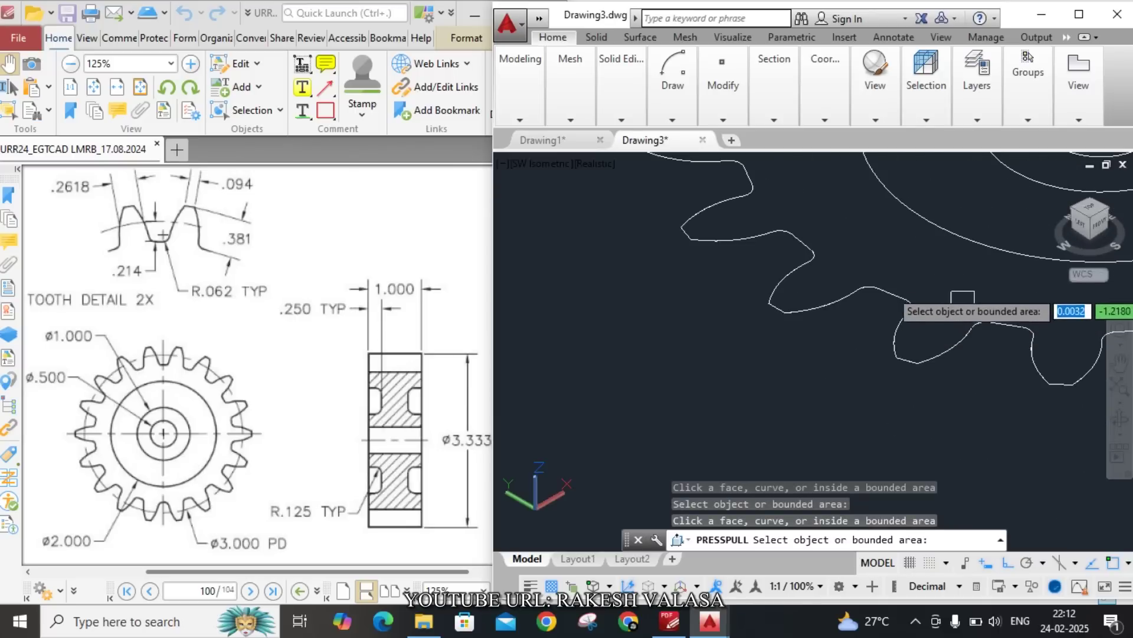
scroll(906, 243, down, 5)
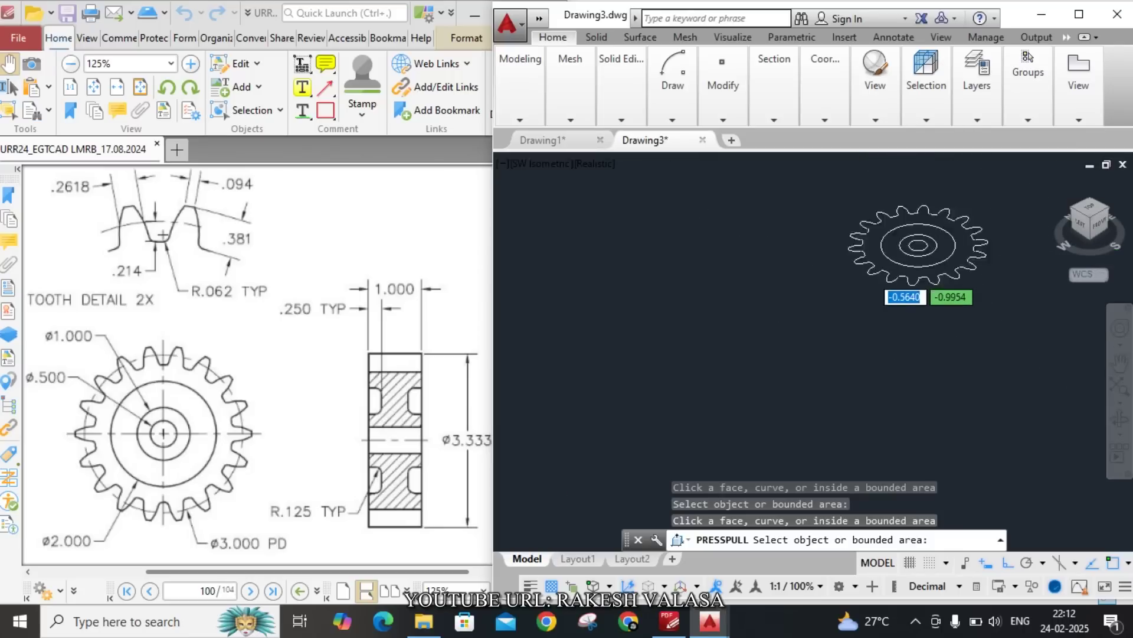
scroll(874, 254, up, 4)
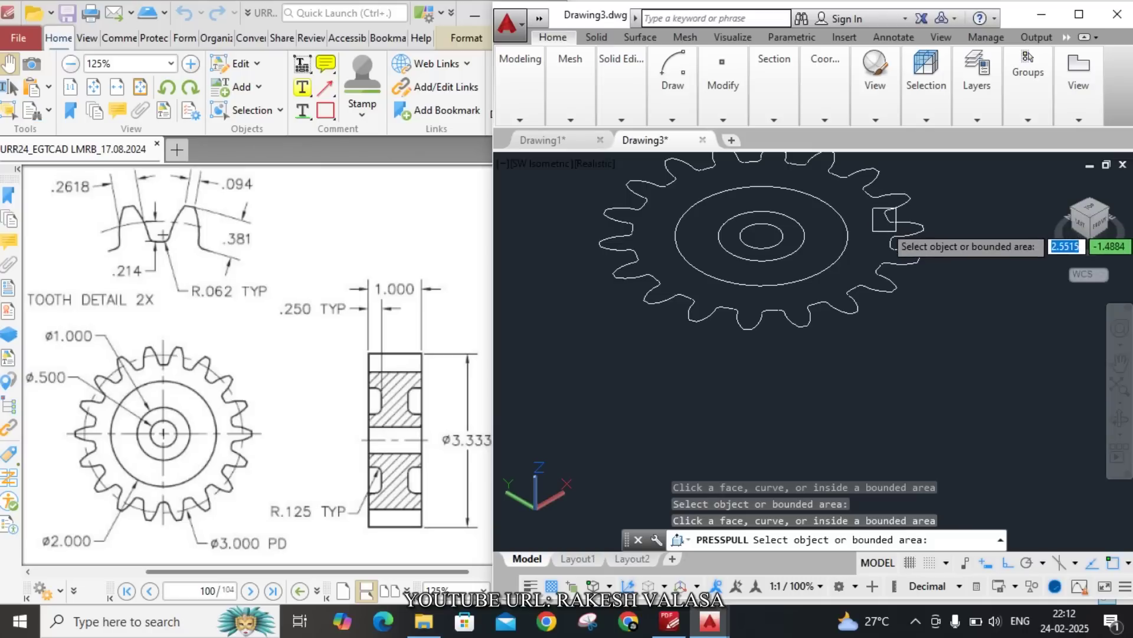
scroll(876, 267, up, 4)
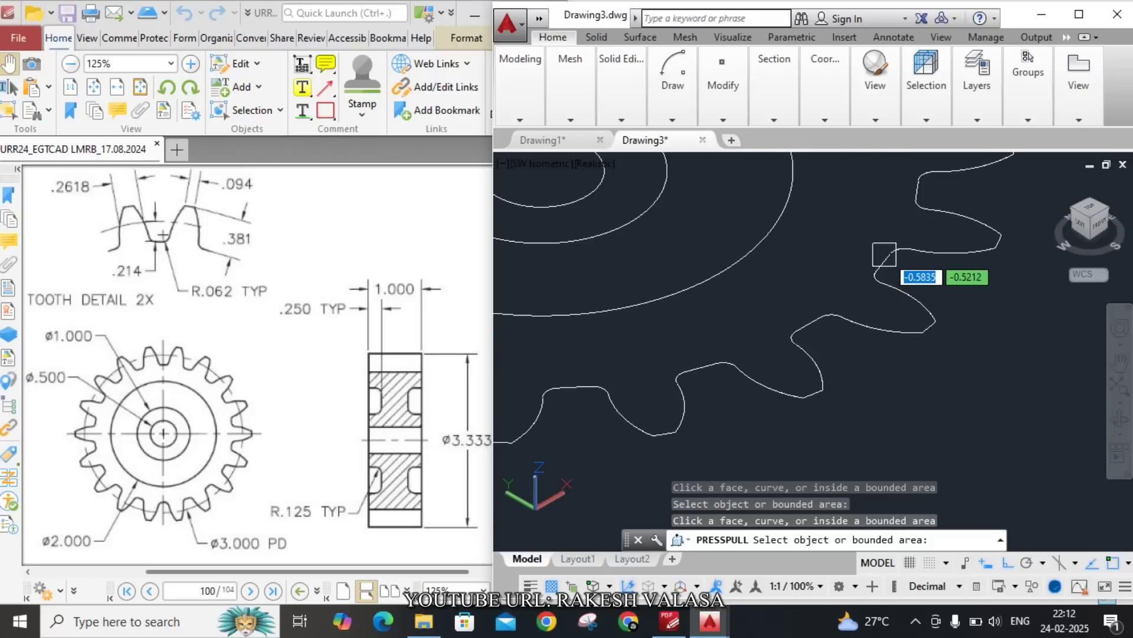
scroll(893, 264, down, 4)
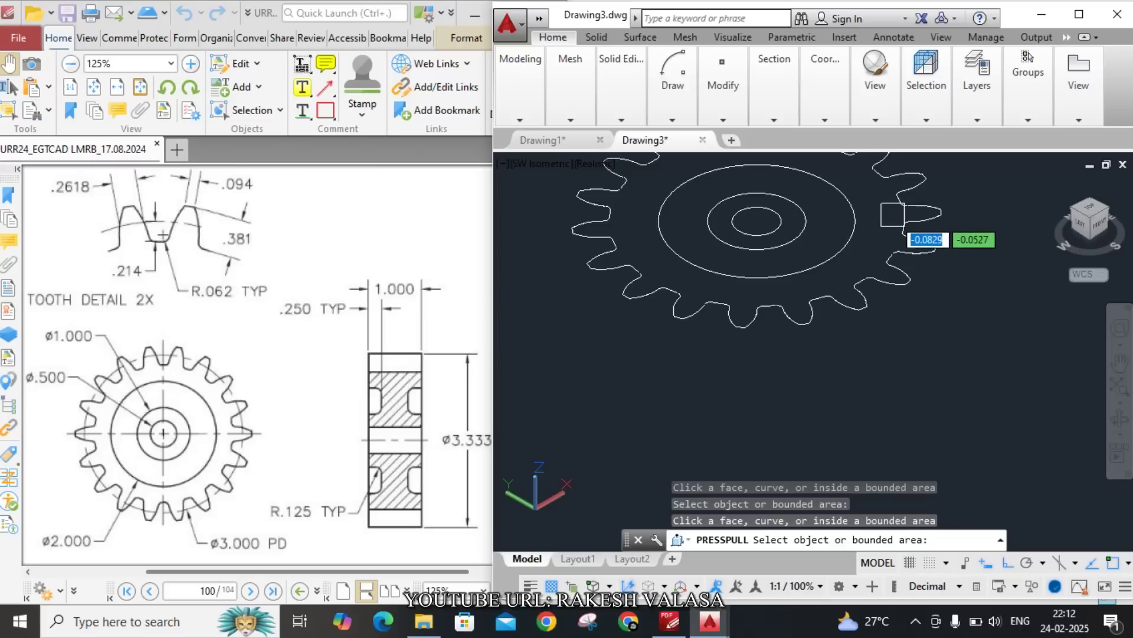
scroll(894, 224, up, 3)
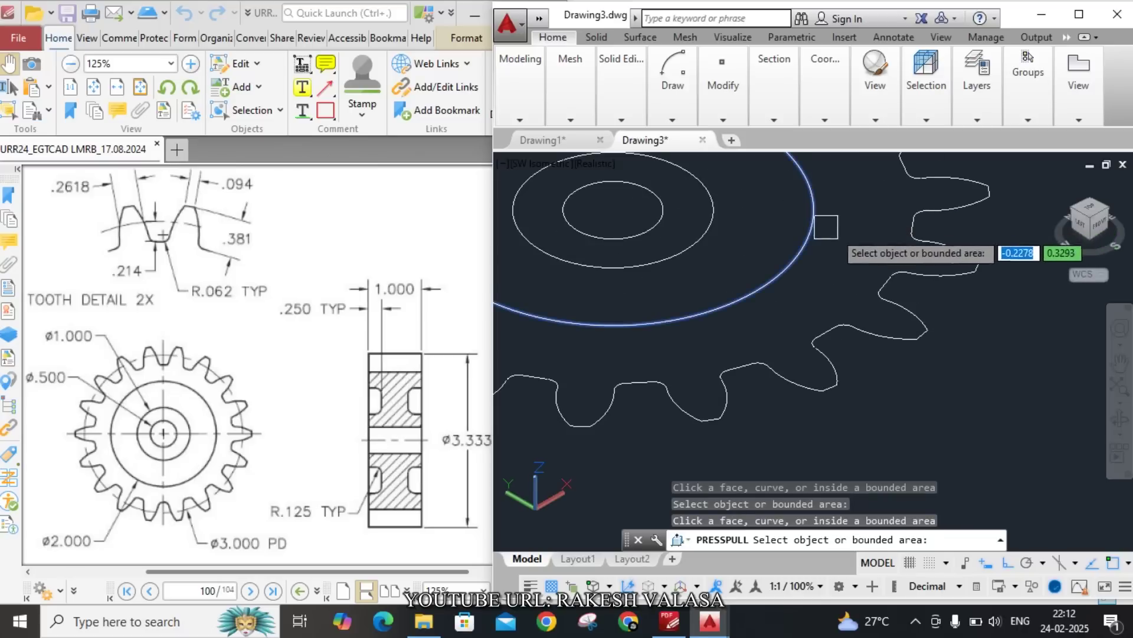
scroll(904, 302, down, 3)
scroll(902, 304, down, 3)
scroll(907, 286, up, 3)
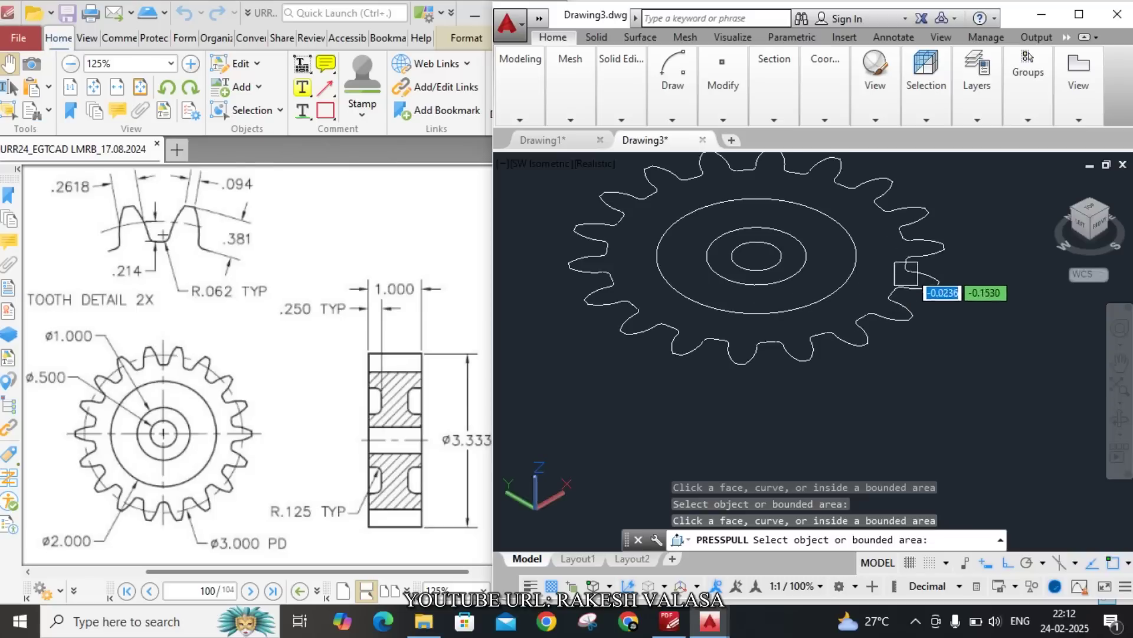
scroll(915, 248, up, 3)
scroll(915, 246, down, 3)
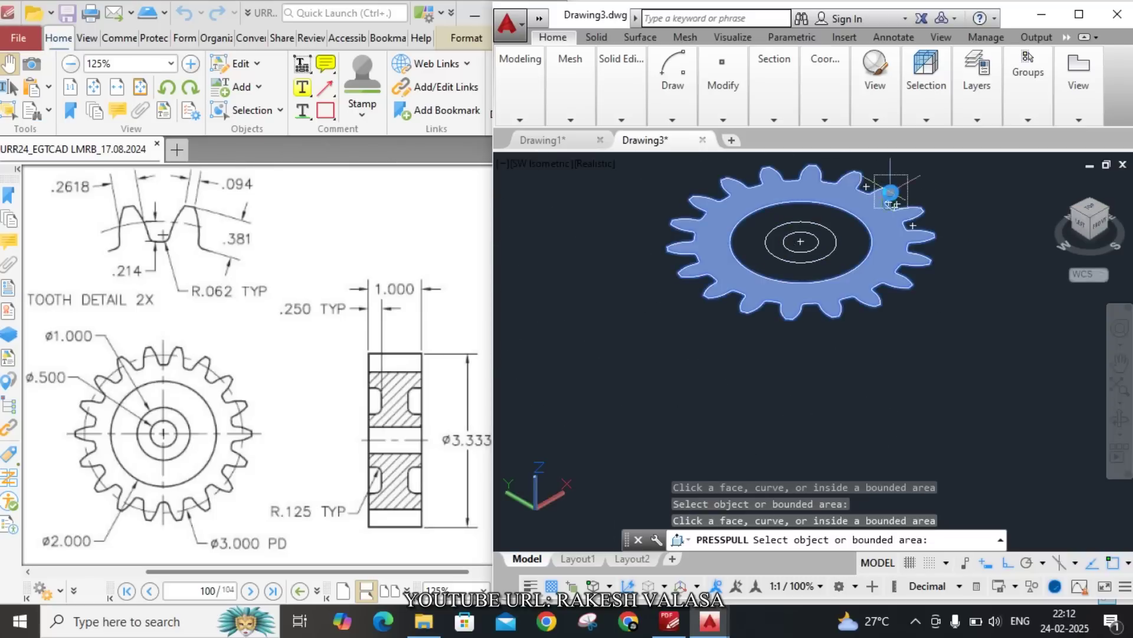
Presspull the area between the toothed outline and the 2.000 diameter circle downward by 0.5.
click(889, 201)
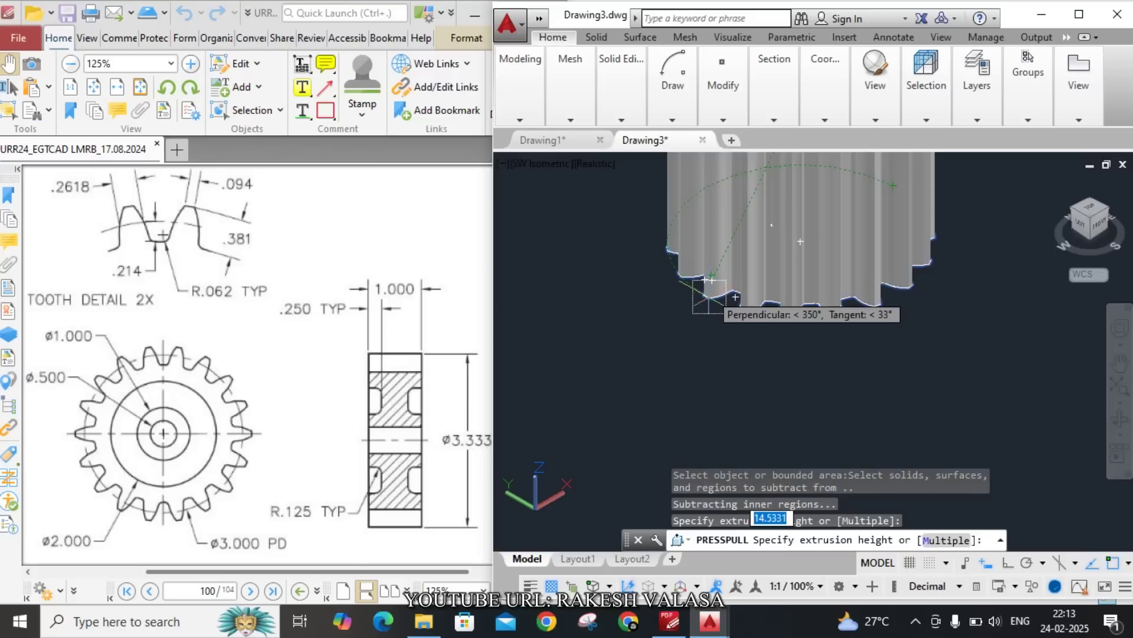
text(0.)
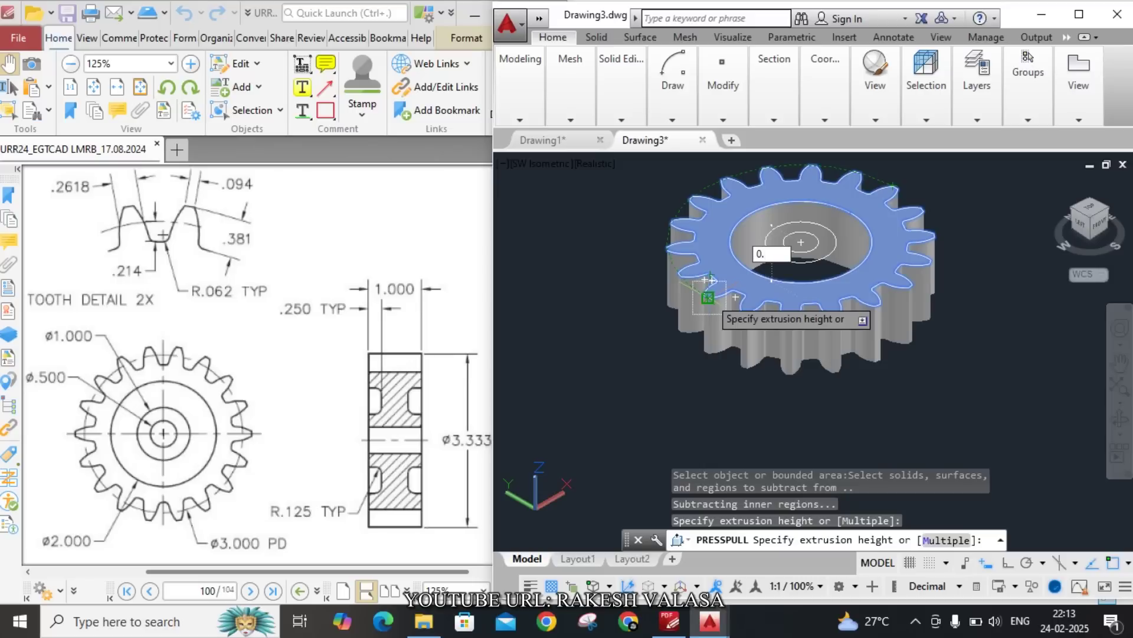
text(5)
key(Return)
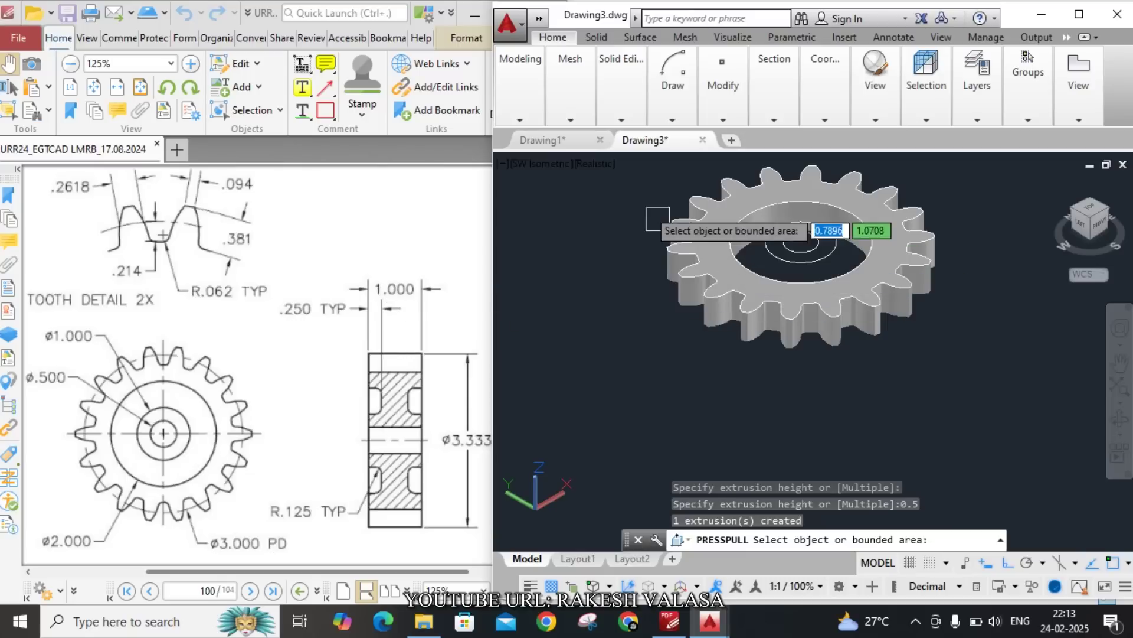
Presspull the web area between the 2.000 and 1.000 diameter circles downward by 0.25.
mouse_move(533, 95)
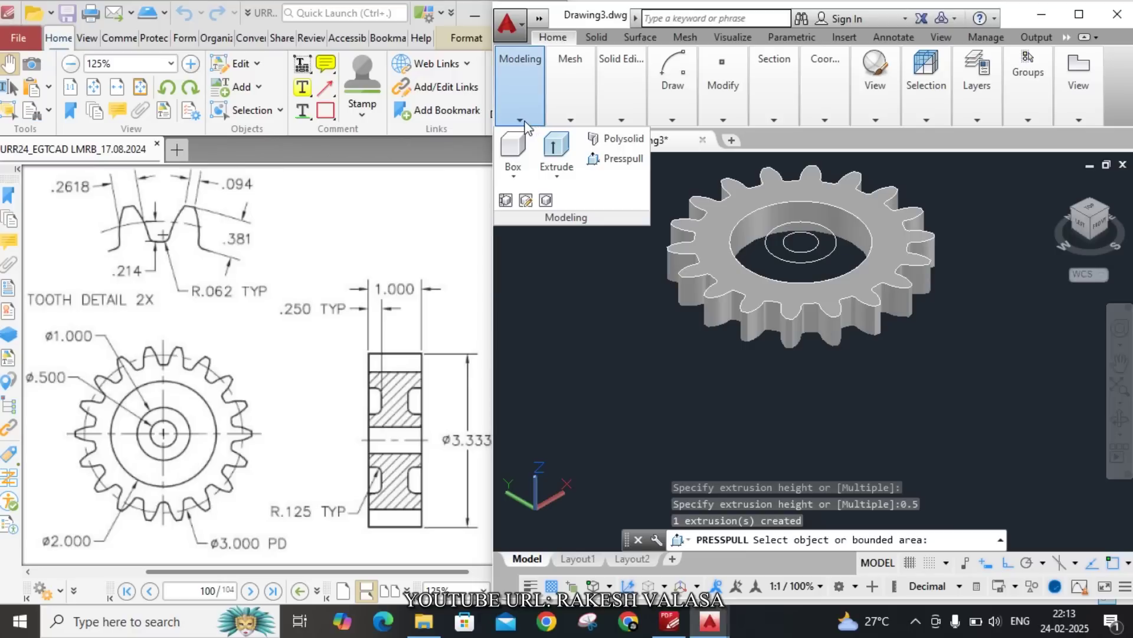
click(614, 163)
scroll(761, 253, up, 3)
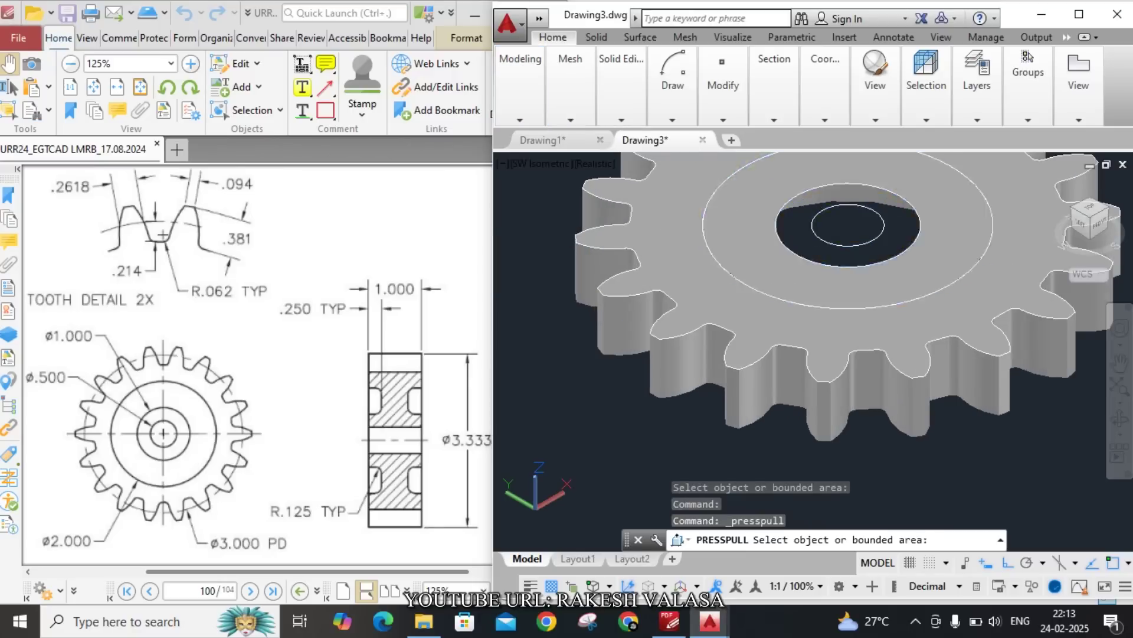
click(747, 253)
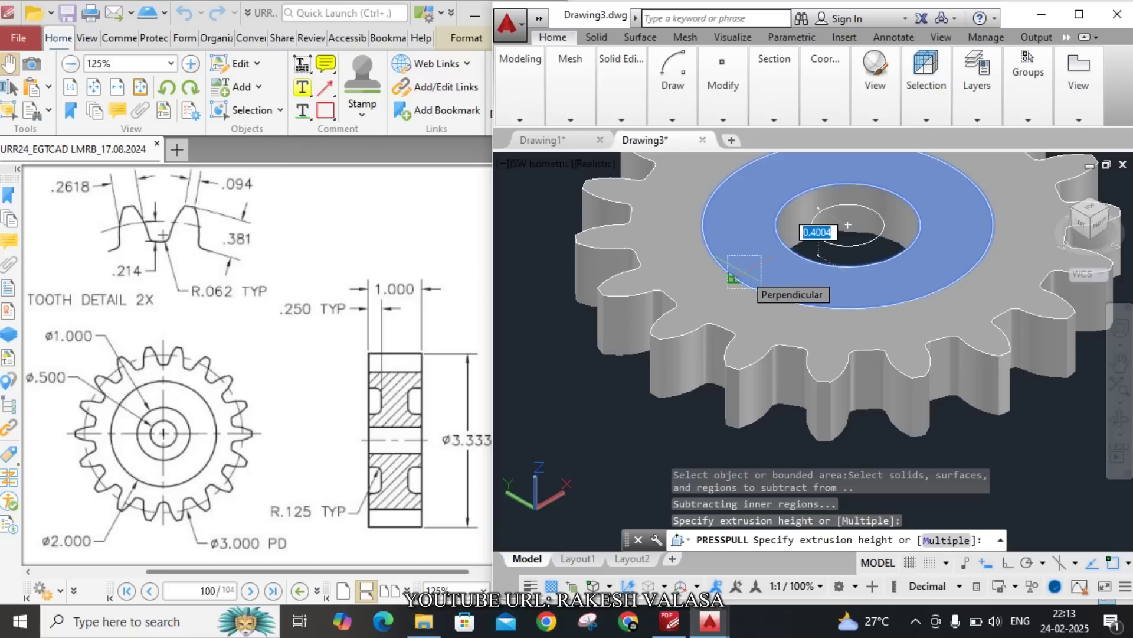
text(0.25)
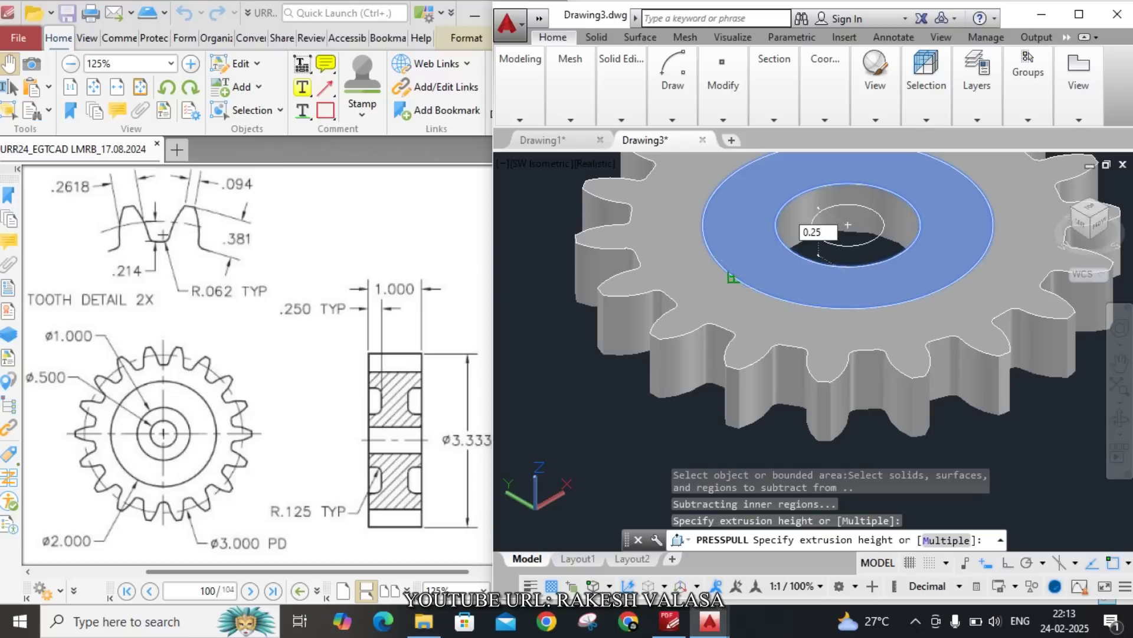
key(Return)
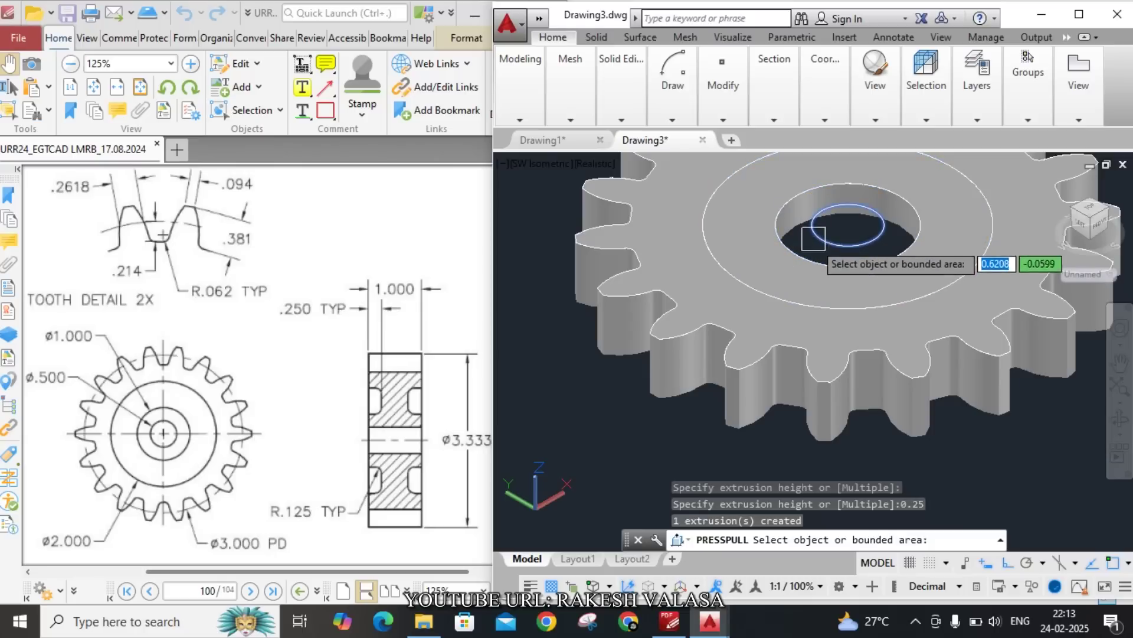
Presspull the hub ring between the 1.000 and 0.500 diameter circles downward by 0.5.
scroll(826, 242, up, 2)
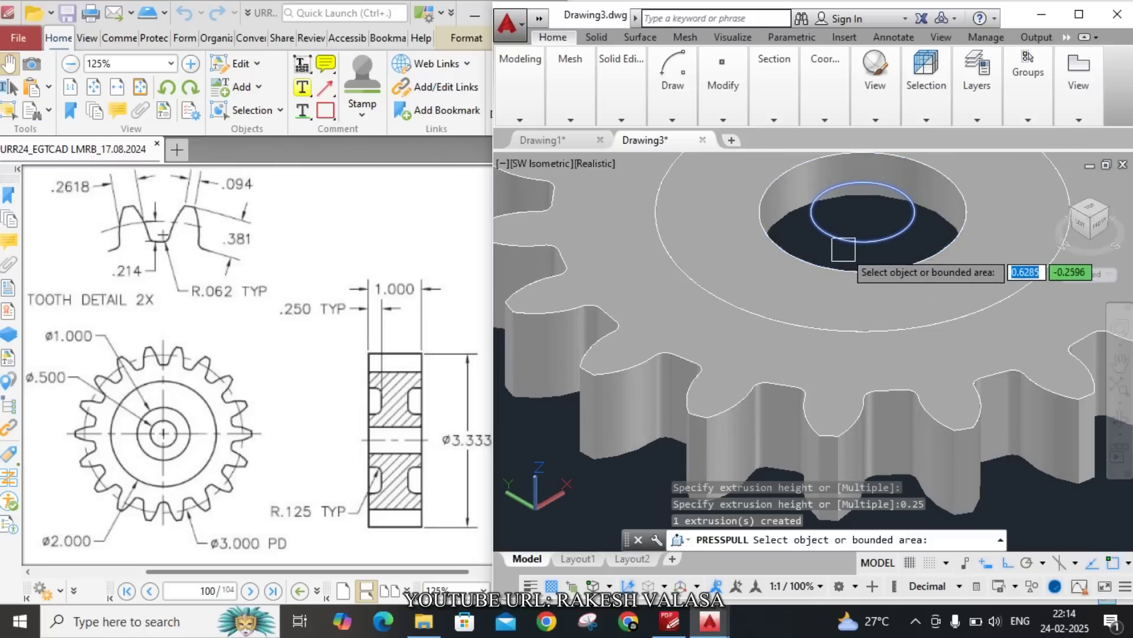
scroll(843, 249, up, 2)
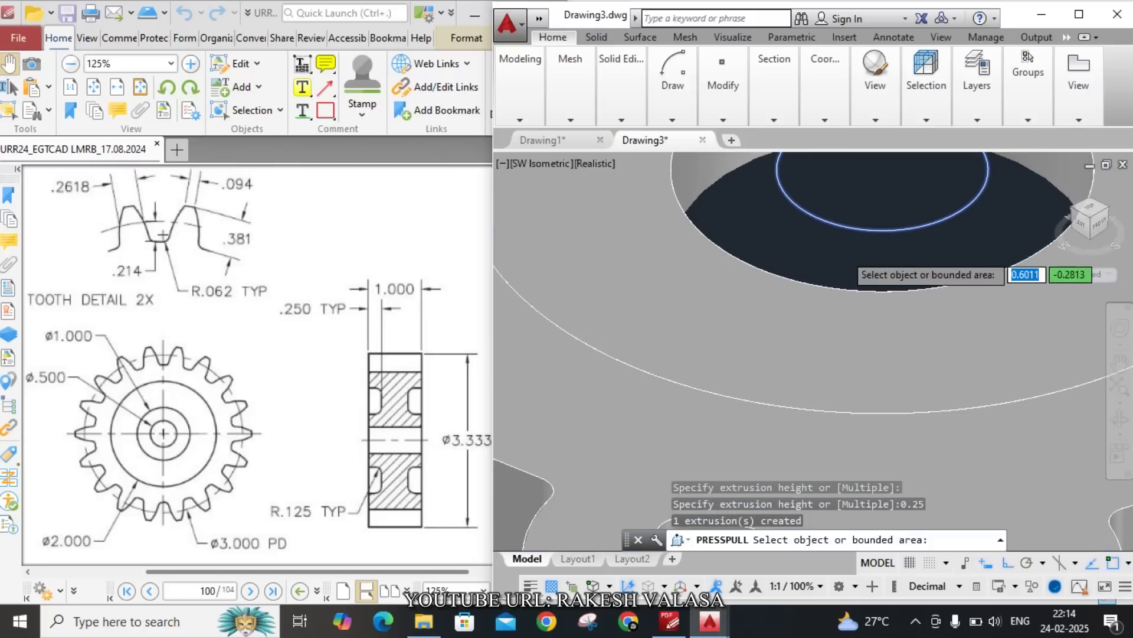
click(824, 267)
scroll(798, 347, down, 4)
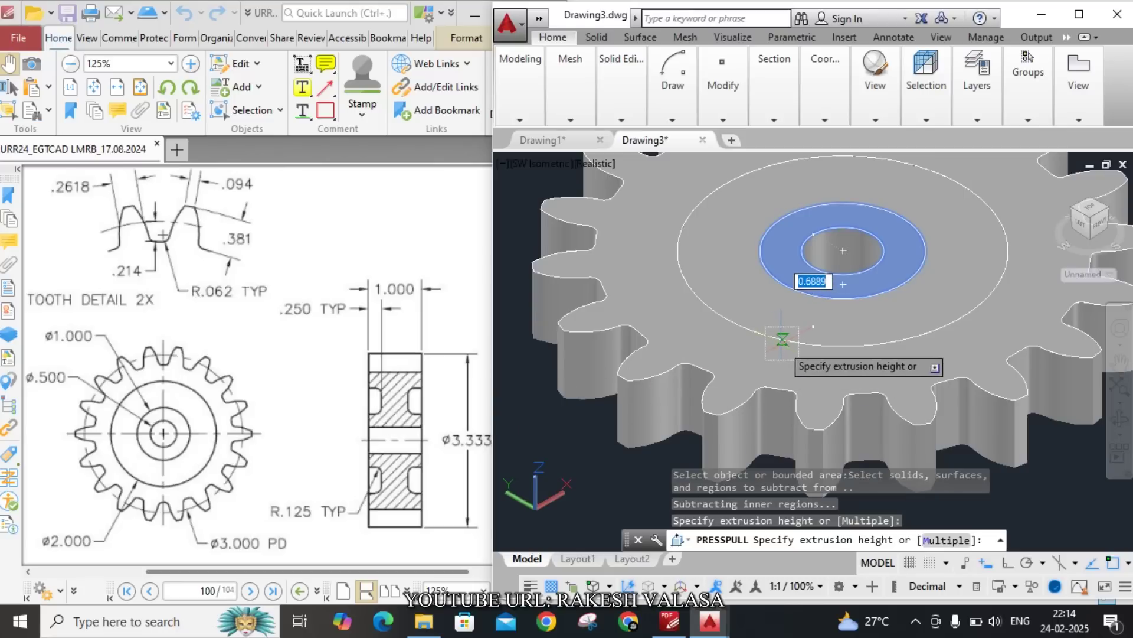
text(0.5)
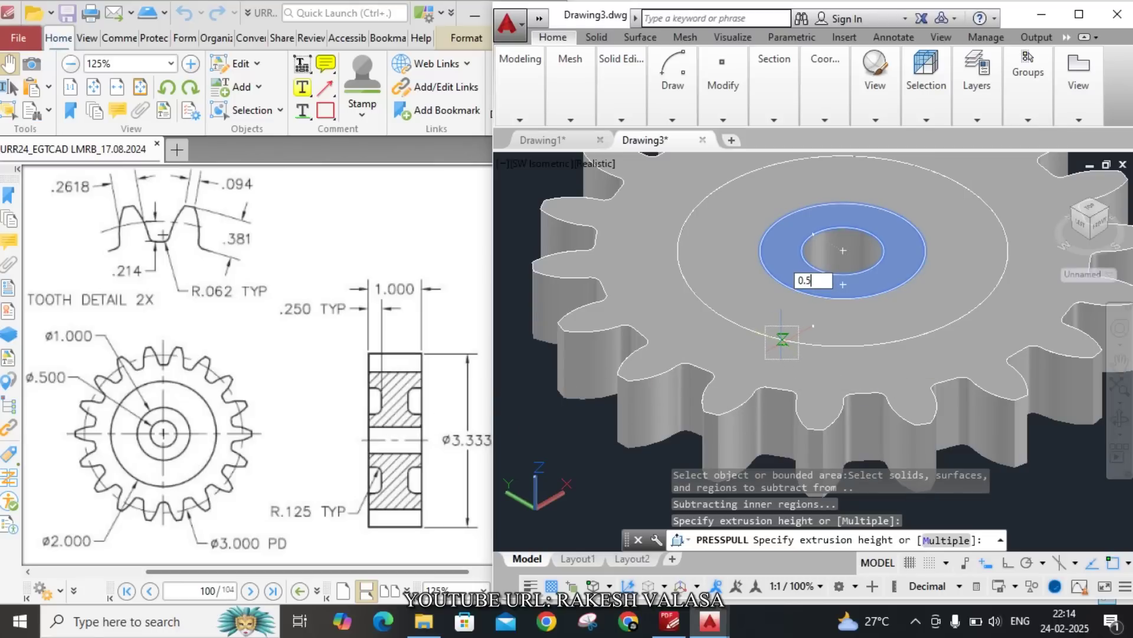
key(Return)
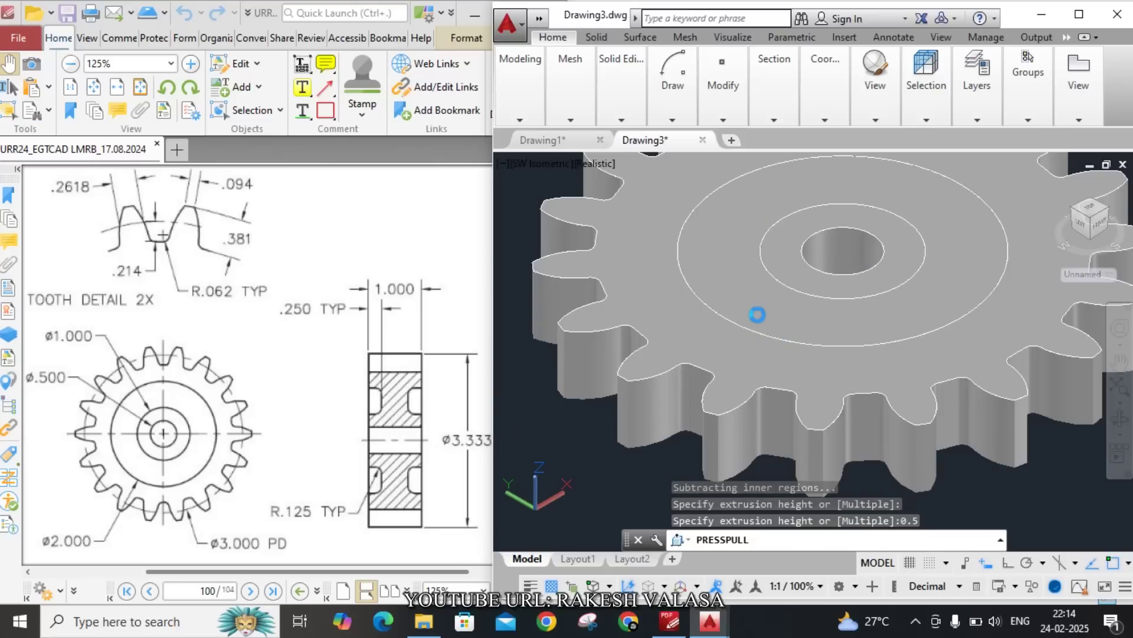
Orbit the gear to examine the recess between the hub and the toothed rim on its underside.
scroll(761, 323, down, 4)
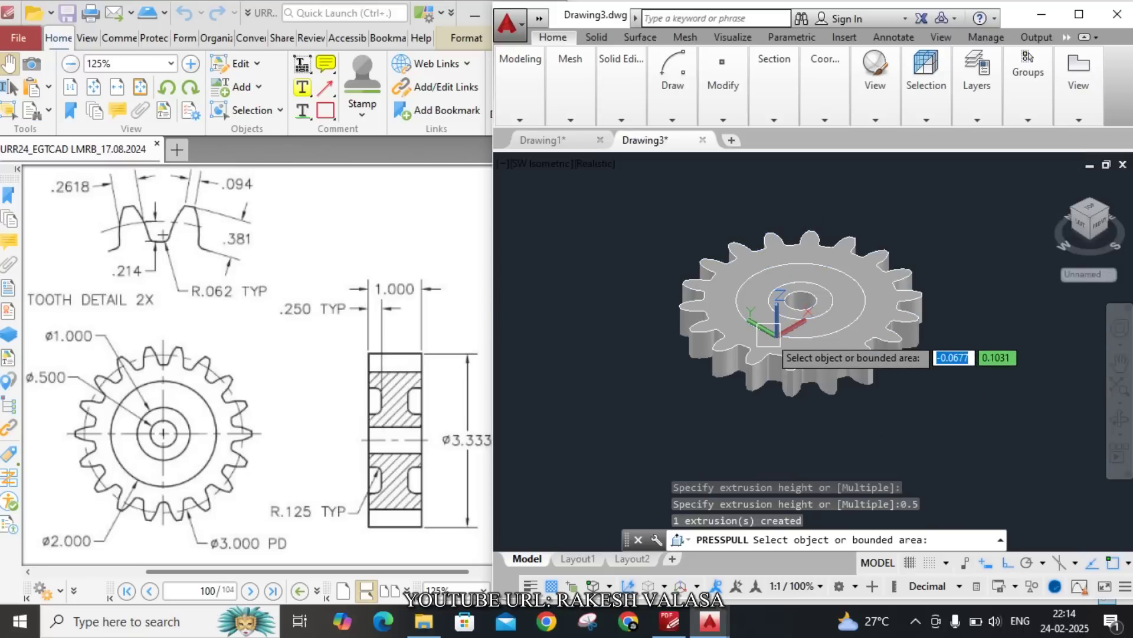
click(1121, 434)
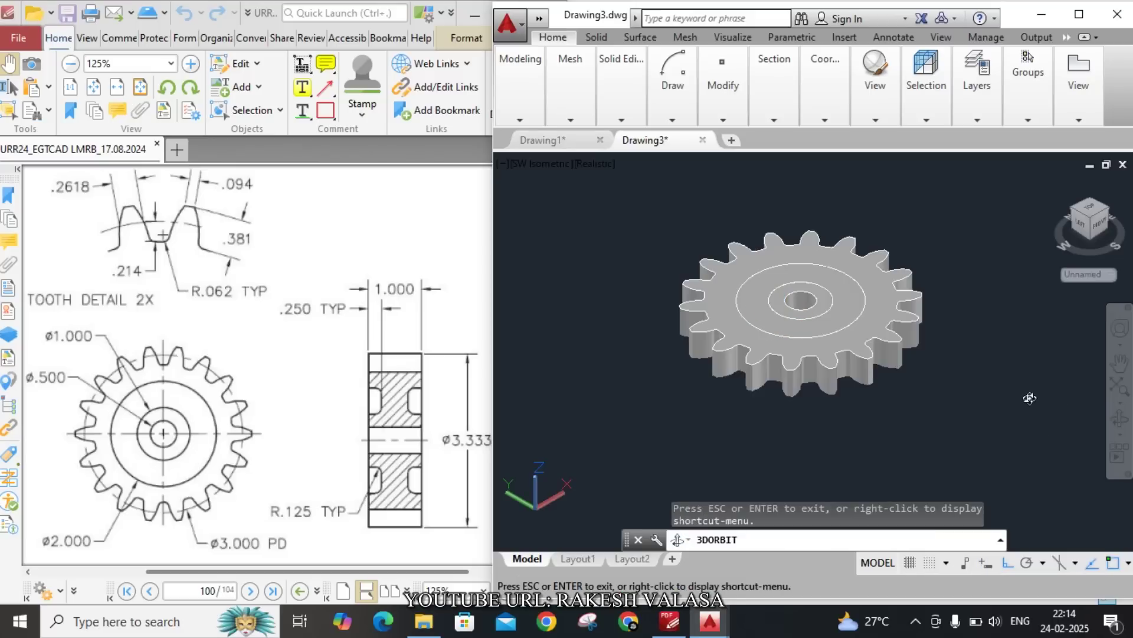
drag(1030, 399, 960, 272)
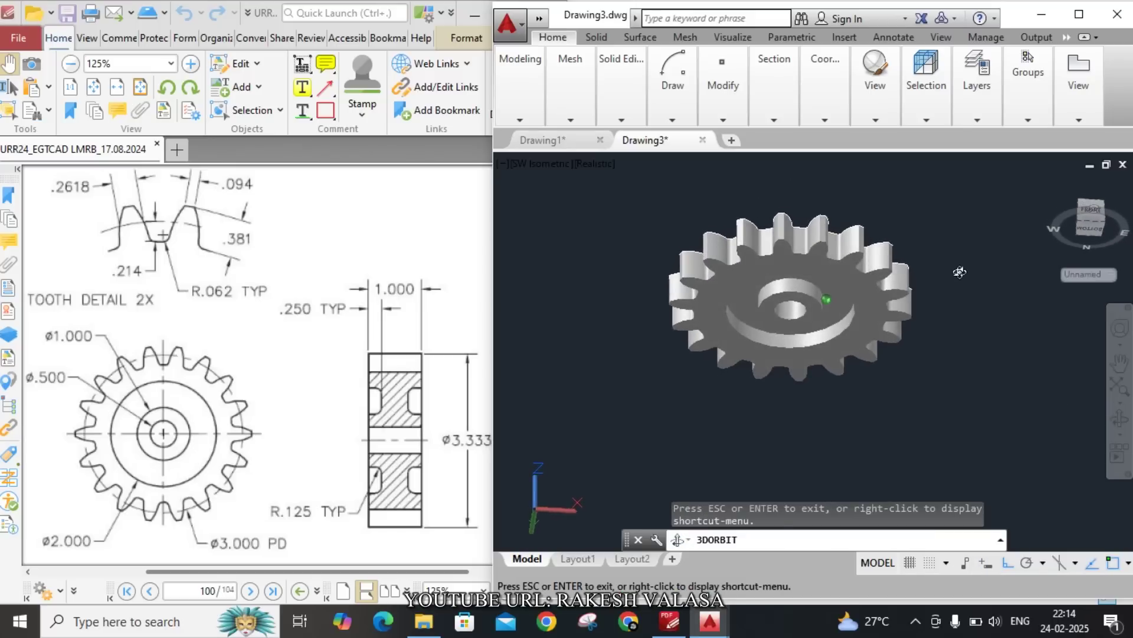
Orbit the gear to view its top face from a low front angle and end the Presspull command.
mouse_move(960, 272)
mouse_down()
mouse_move(960, 360)
mouse_move(937, 348)
mouse_up()
key(Escape)
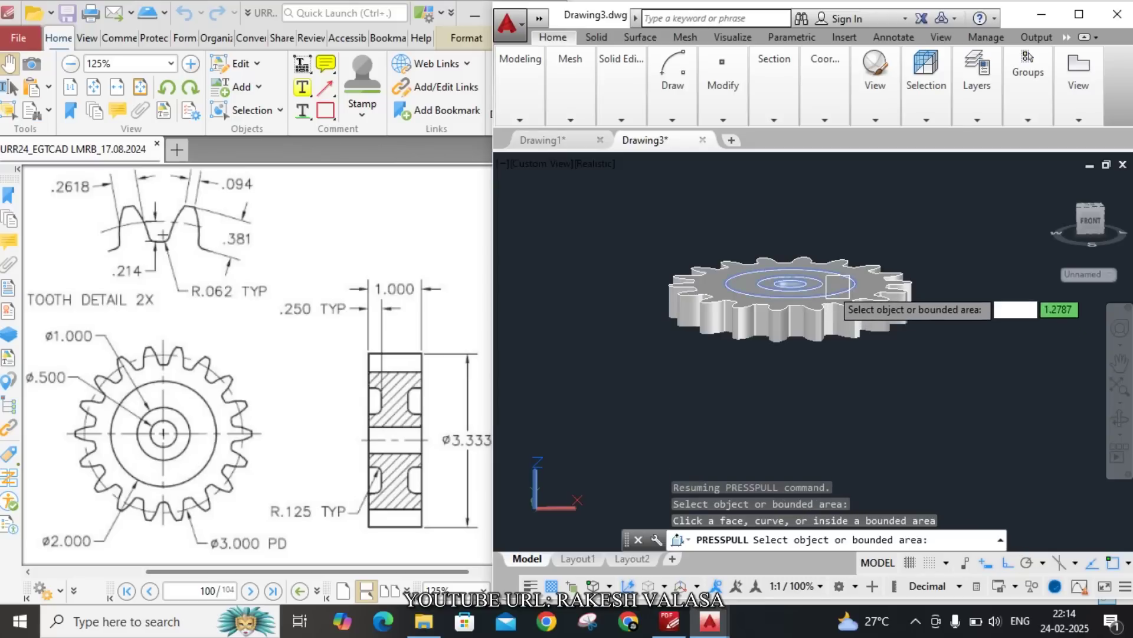
click(951, 339)
key(Escape)
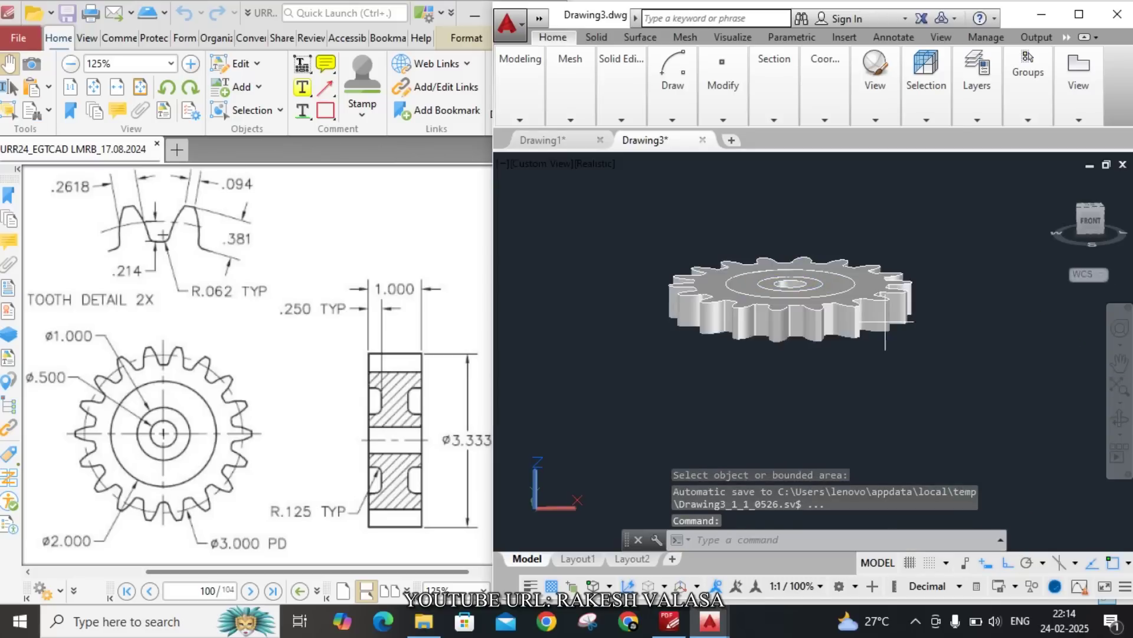
click(899, 320)
key(Escape)
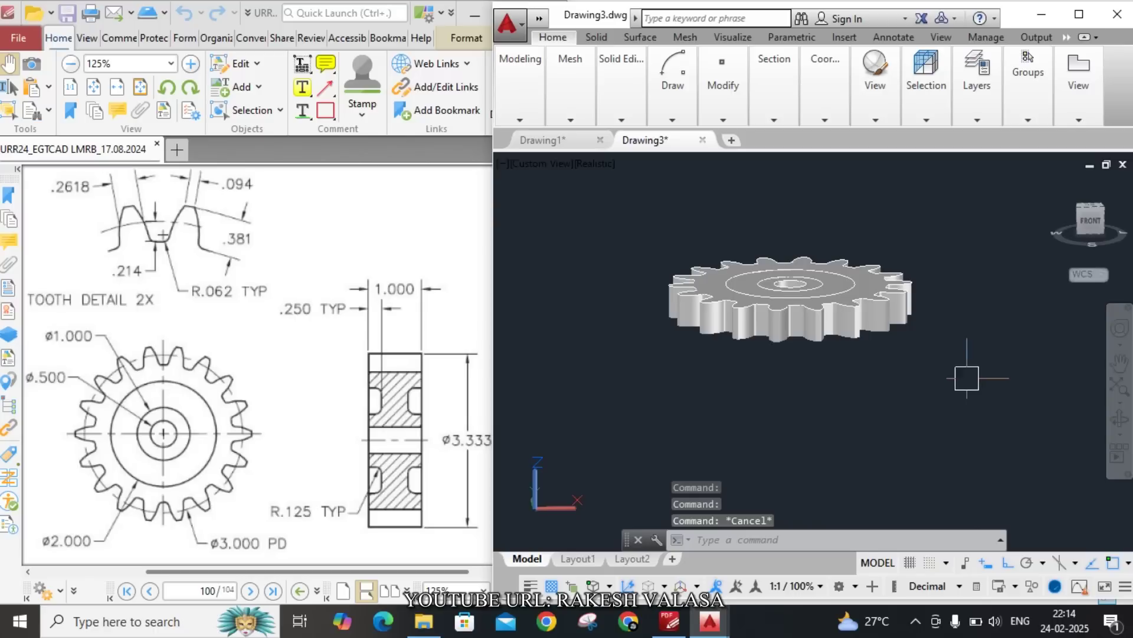
click(879, 313)
scroll(841, 292, up, 3)
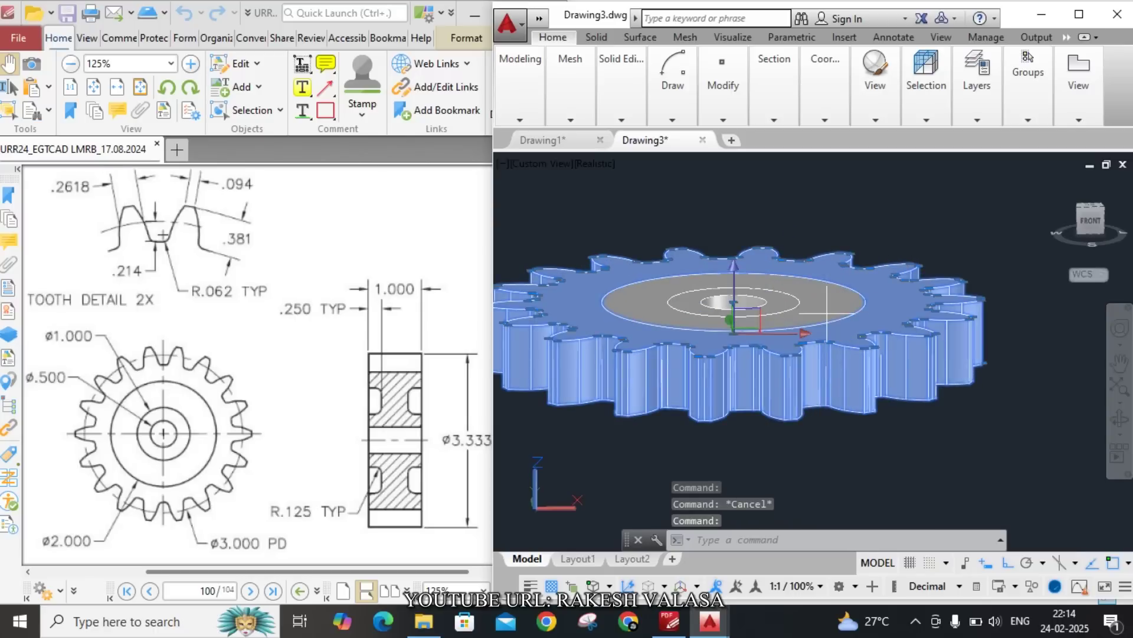
key(Escape)
key(Escape)
scroll(850, 316, down, 2)
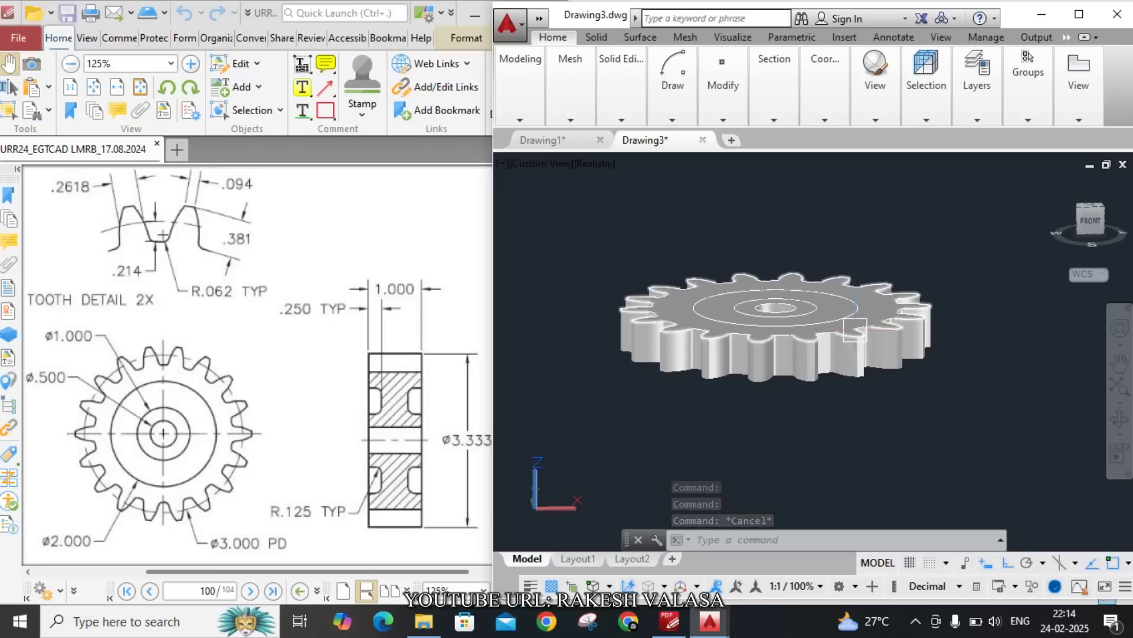
Union the toothed rim, web and hub solids into a single gear solid.
text(uni)
key(Return)
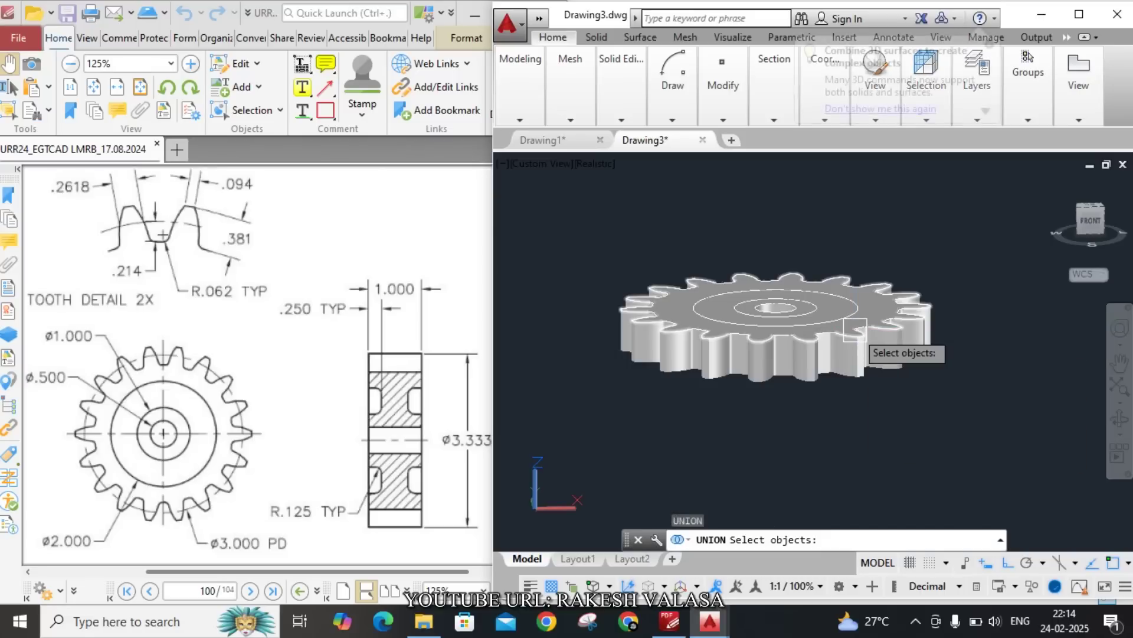
click(966, 411)
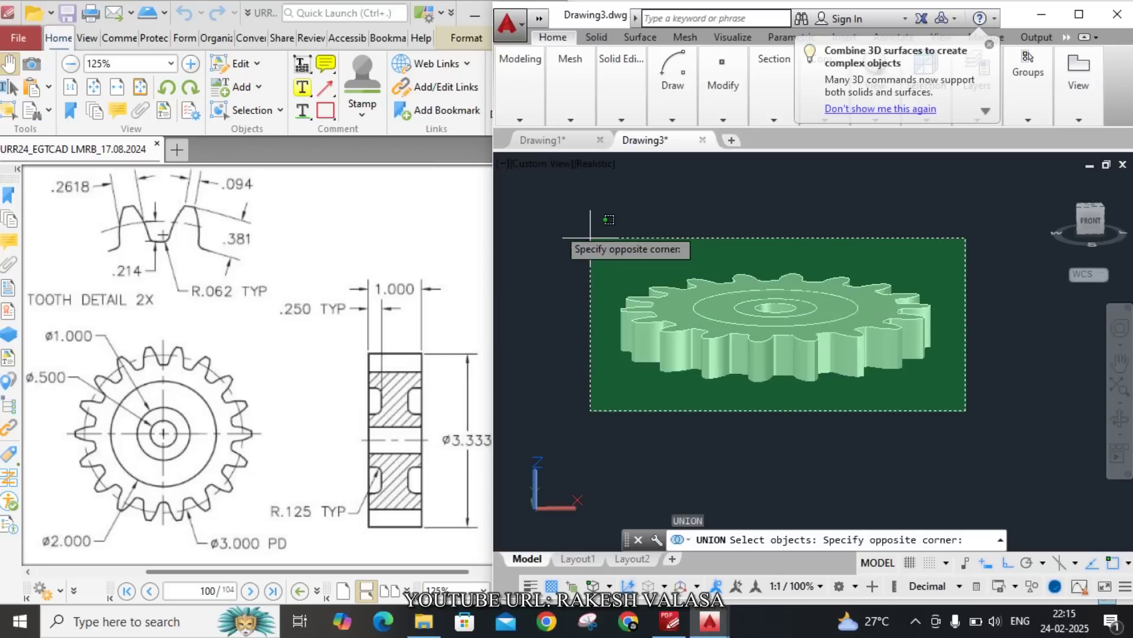
click(529, 199)
key(Return)
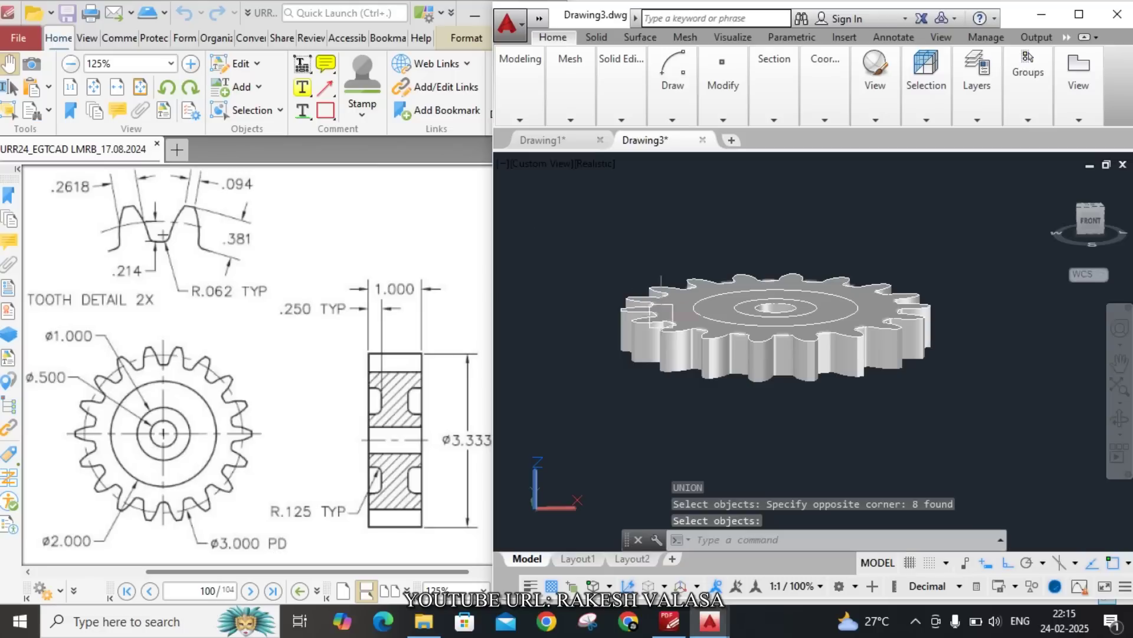
click(713, 335)
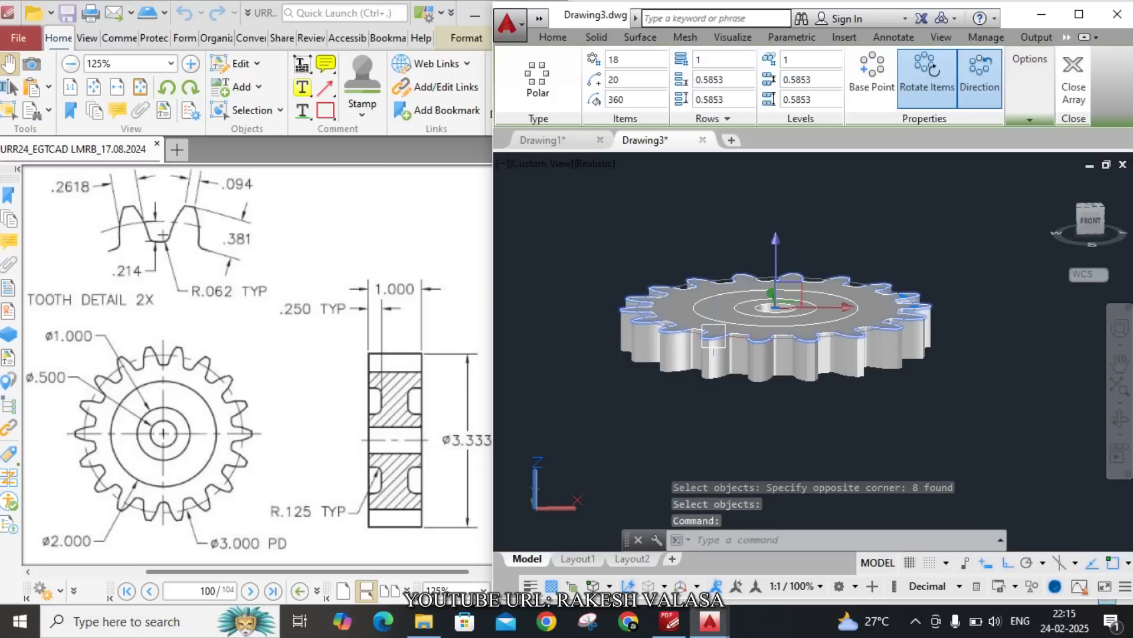
scroll(713, 331, up, 5)
key(Escape)
scroll(880, 390, down, 5)
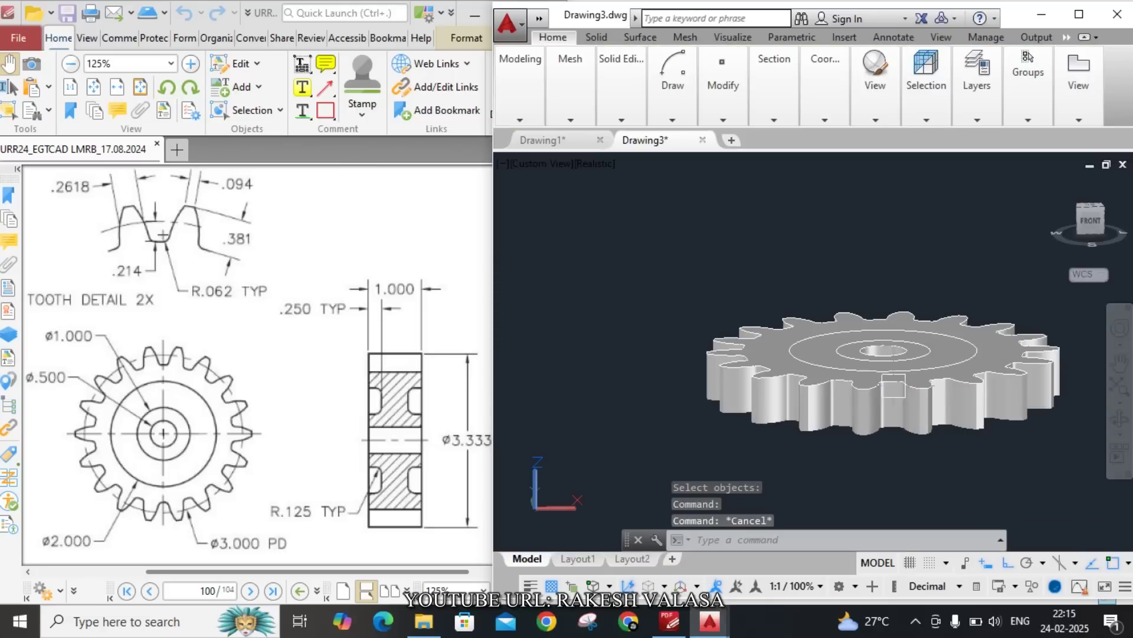
Move the united gear solid straight down along the Z axis, away from its flat source profiles.
click(1120, 420)
drag(1086, 419, 986, 376)
key(Escape)
key(Escape)
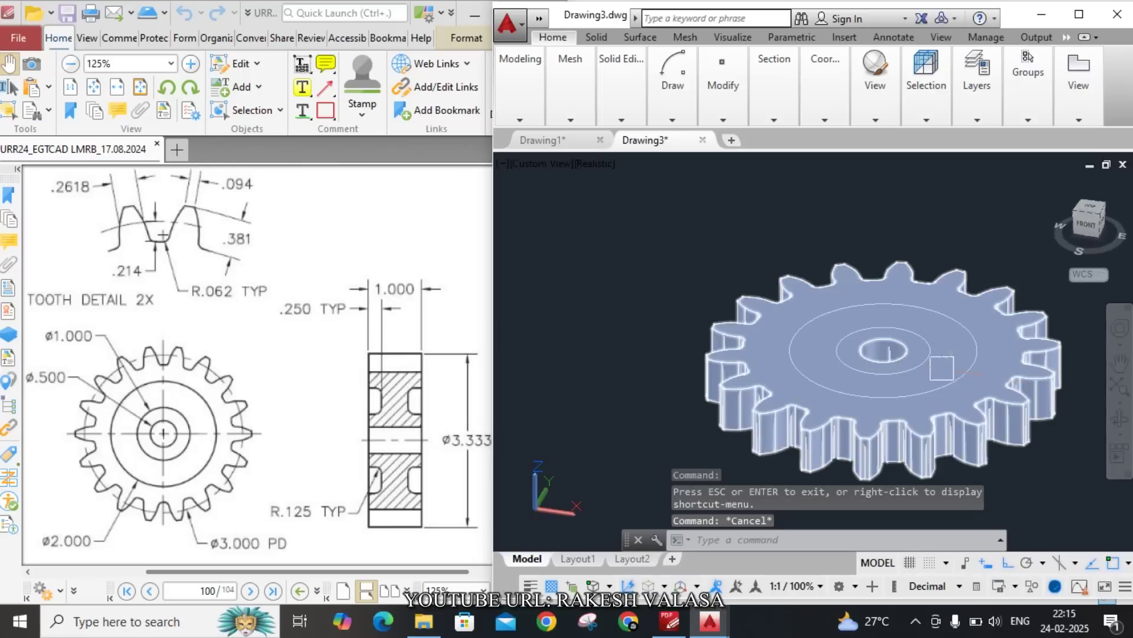
click(1003, 340)
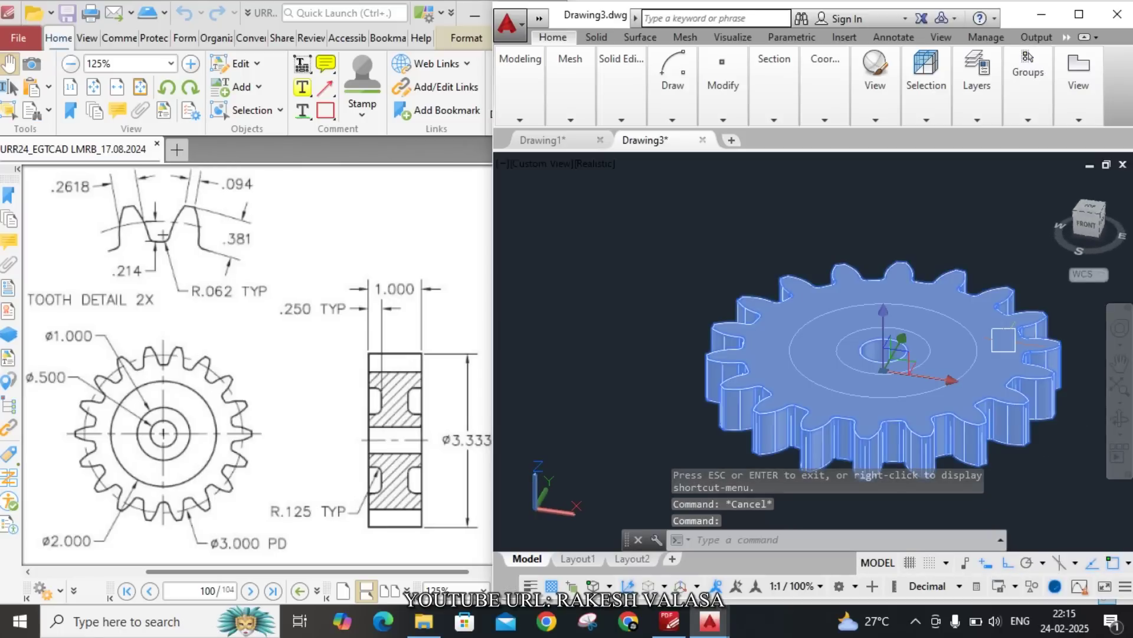
click(884, 314)
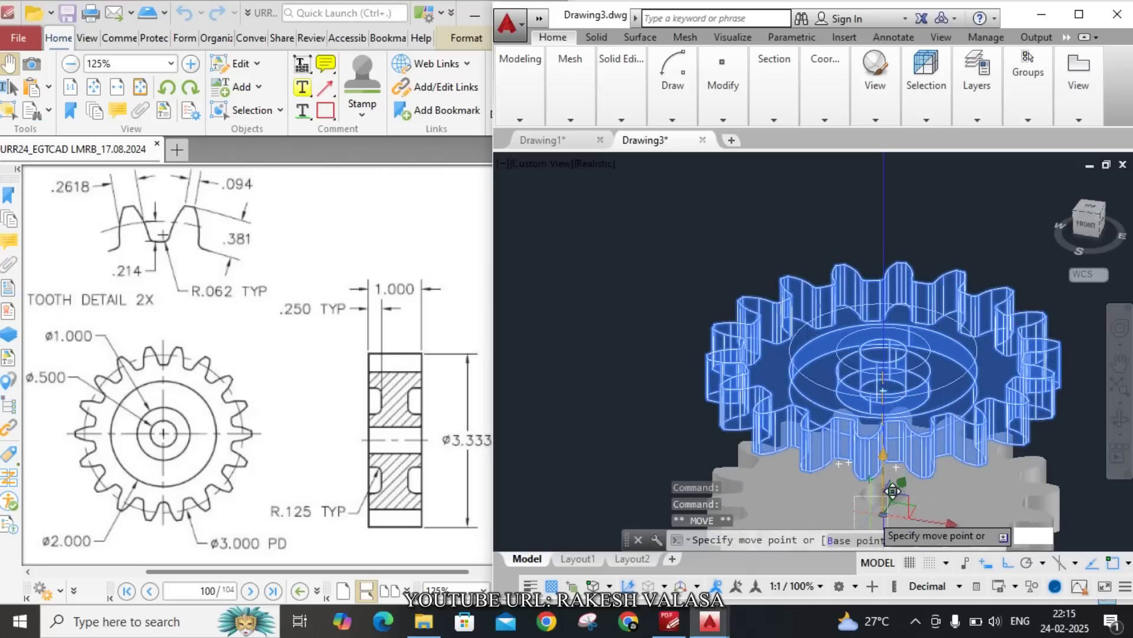
key(Escape)
scroll(757, 342, down, 5)
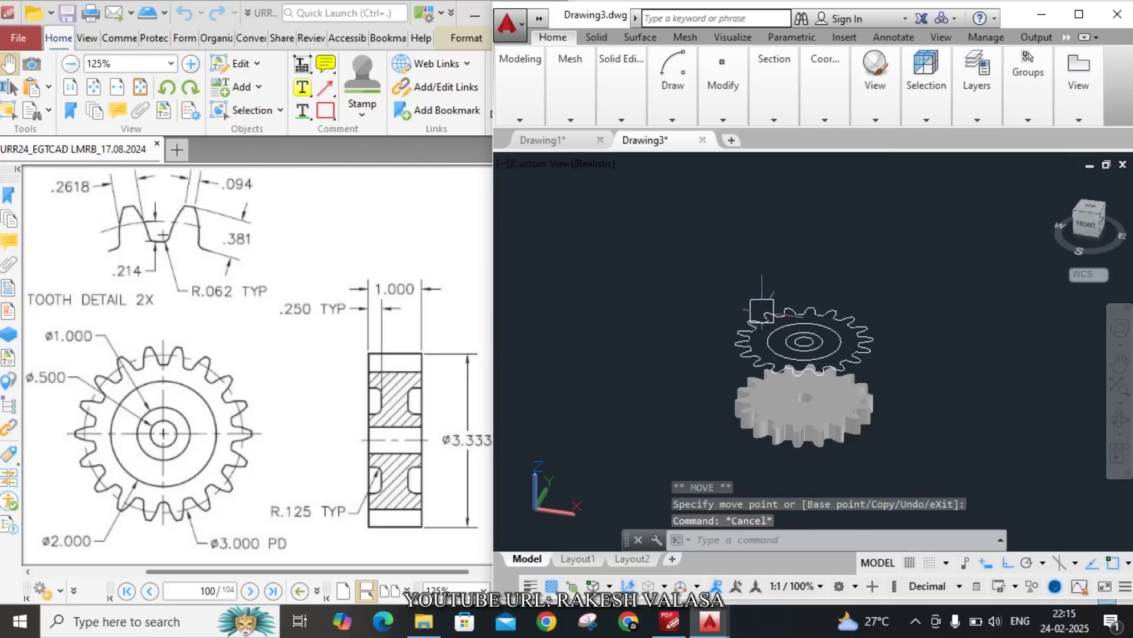
Move the gear solid farther away within the horizontal plane so it stands clear of the tooth outline and circles.
click(1120, 418)
key(Escape)
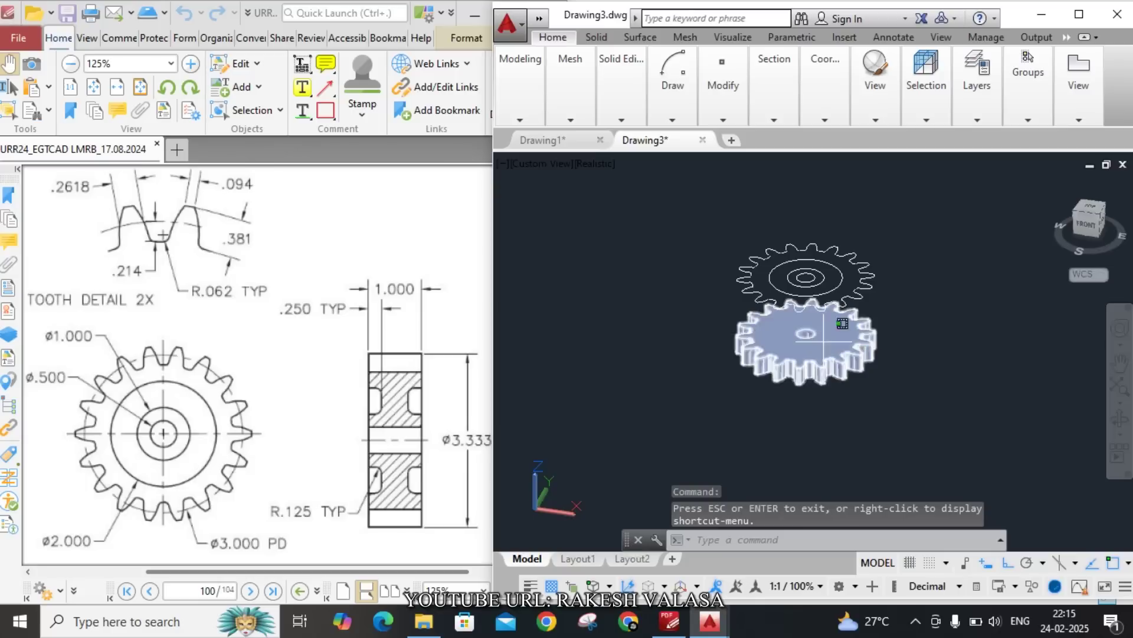
click(807, 324)
click(806, 324)
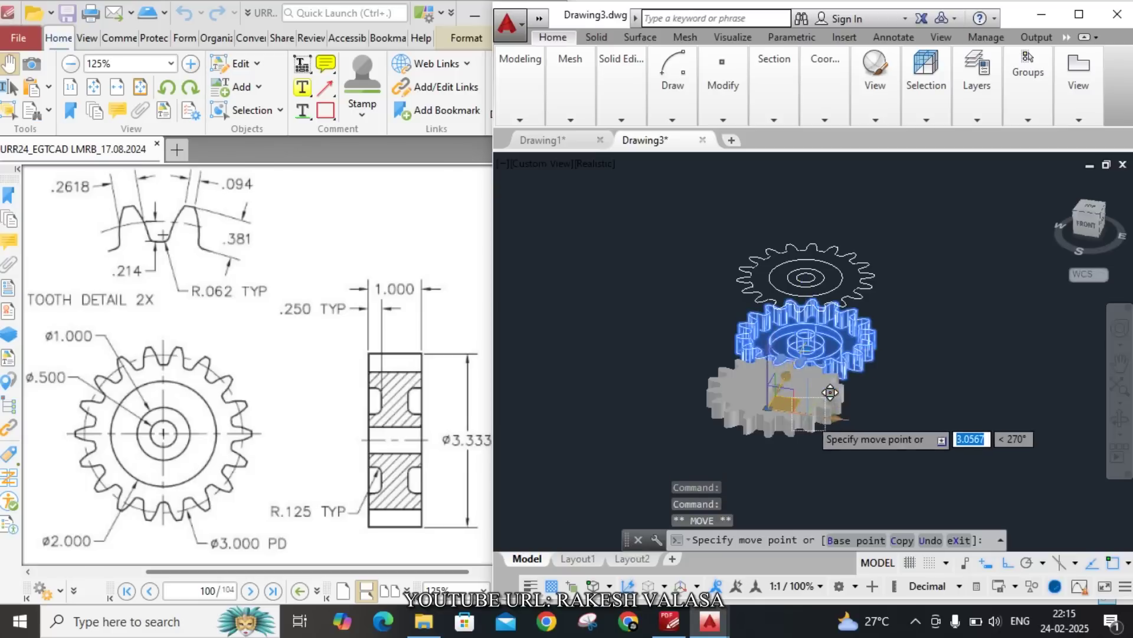
click(767, 390)
key(Escape)
Delete the leftover 2D tooth outline and circles above the gear solid.
click(922, 324)
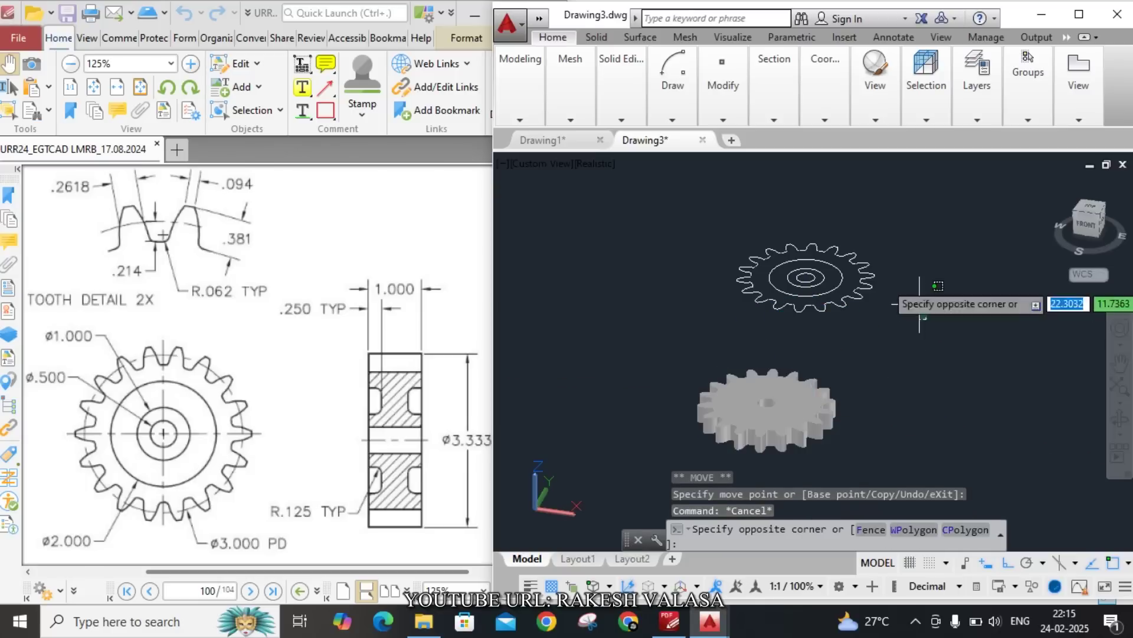
click(684, 205)
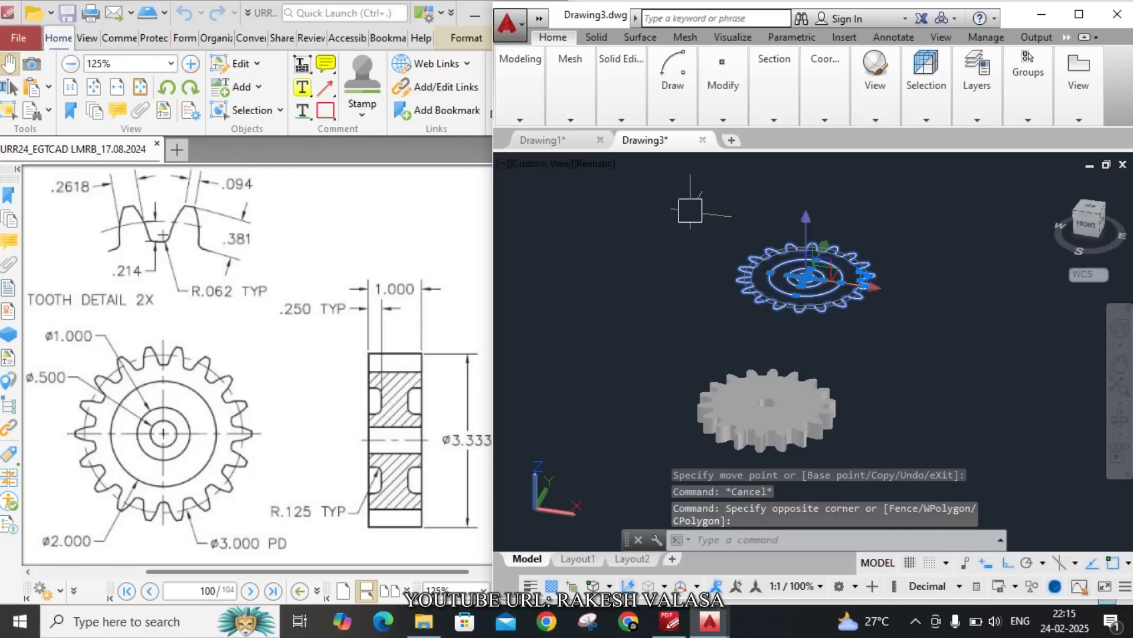
key(Delete)
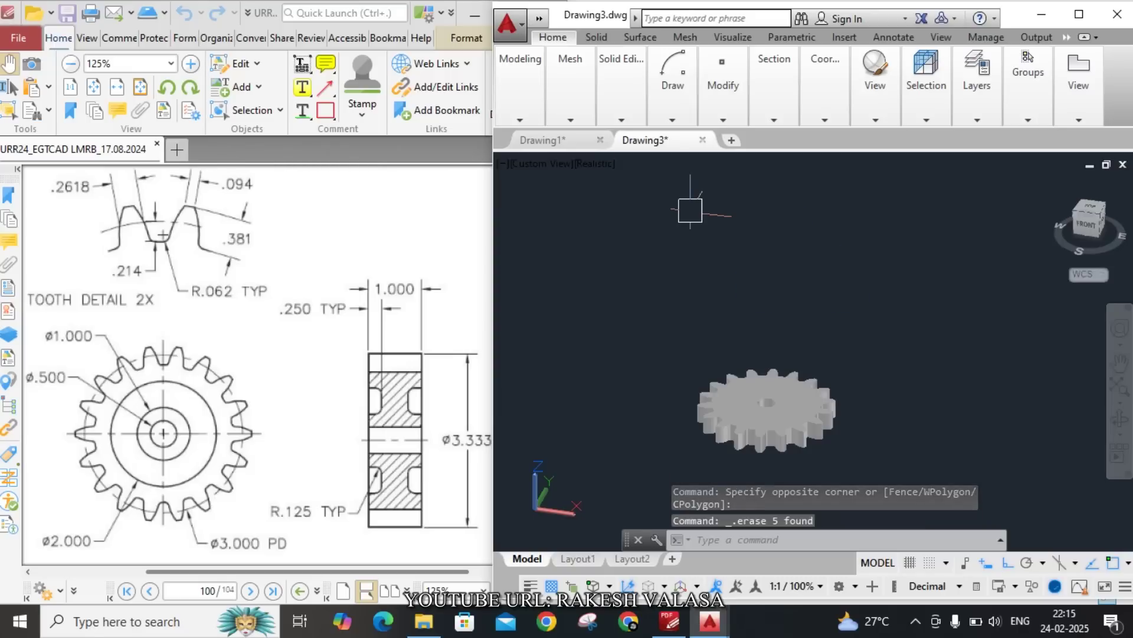
click(900, 366)
key(Escape)
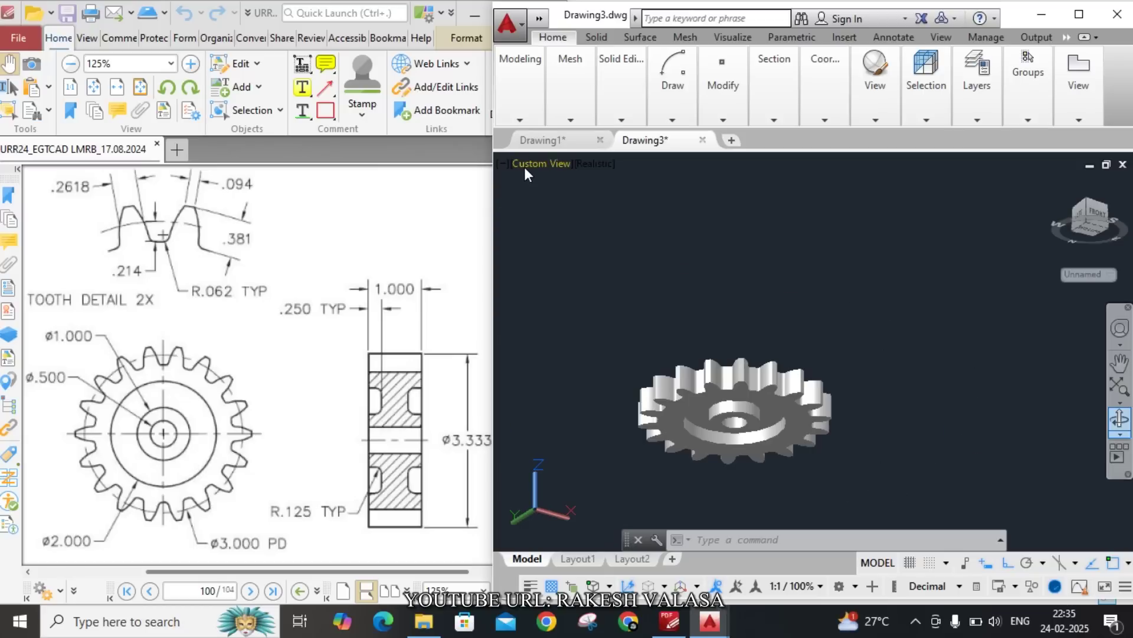
In the Top view, 3D-mirror the gear solid about the View plane through the bore centre, keeping the source solid.
click(525, 168)
click(566, 207)
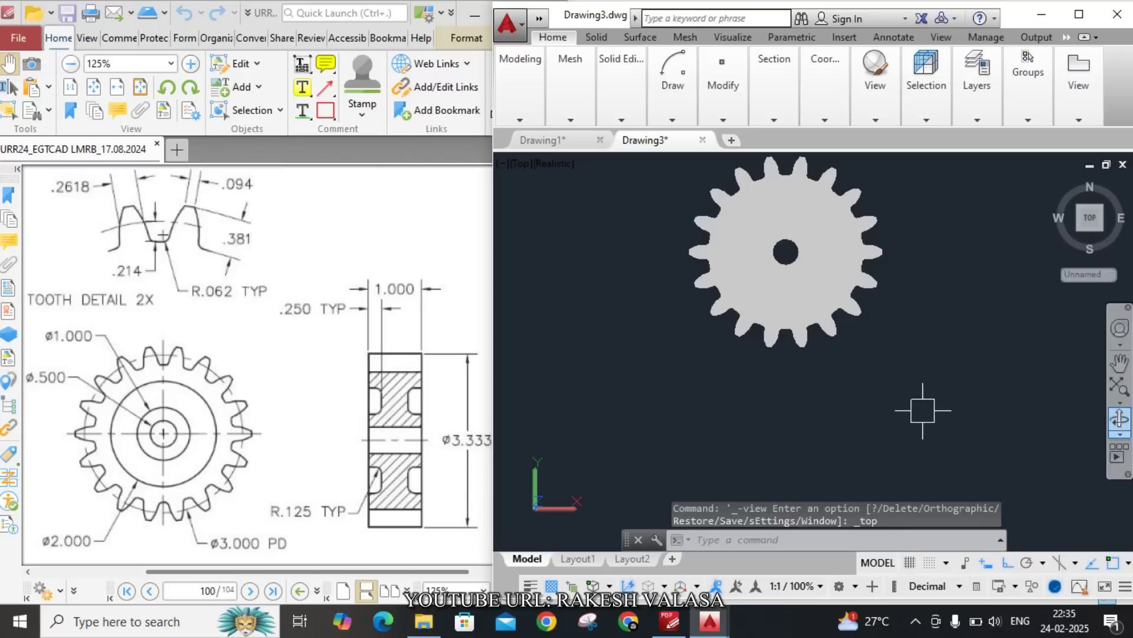
text(3dmirror)
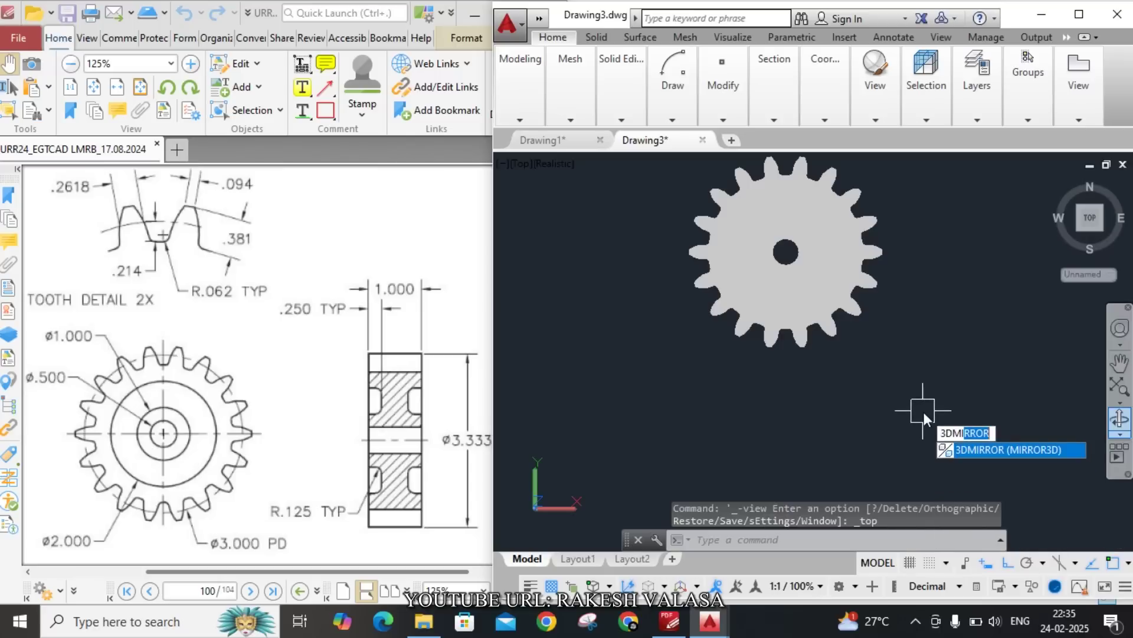
key(Return)
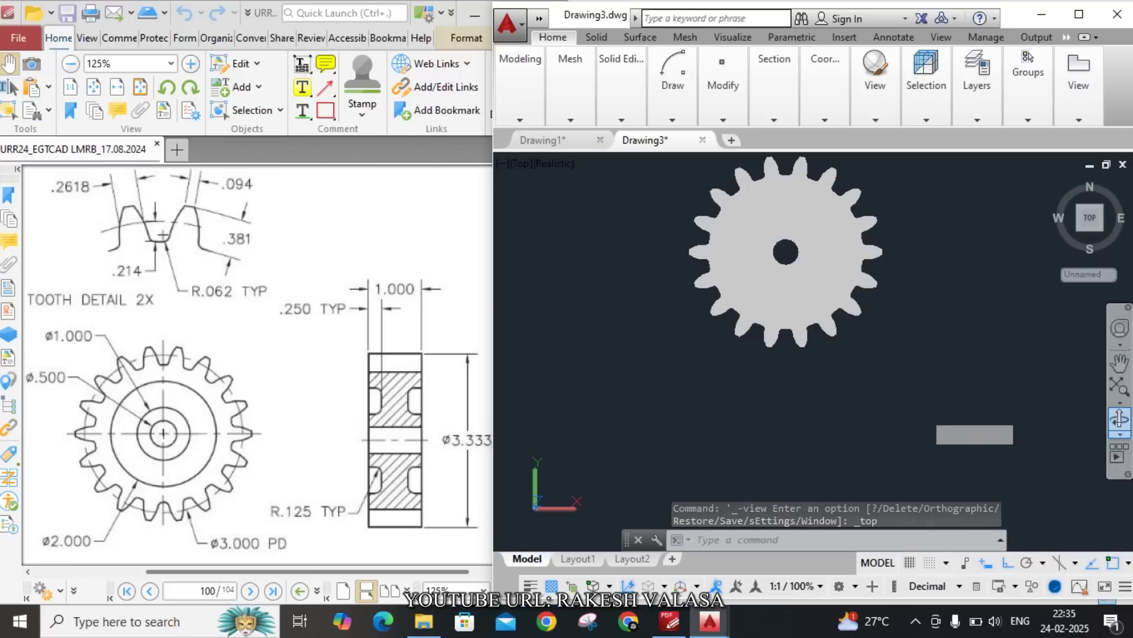
click(829, 299)
key(Return)
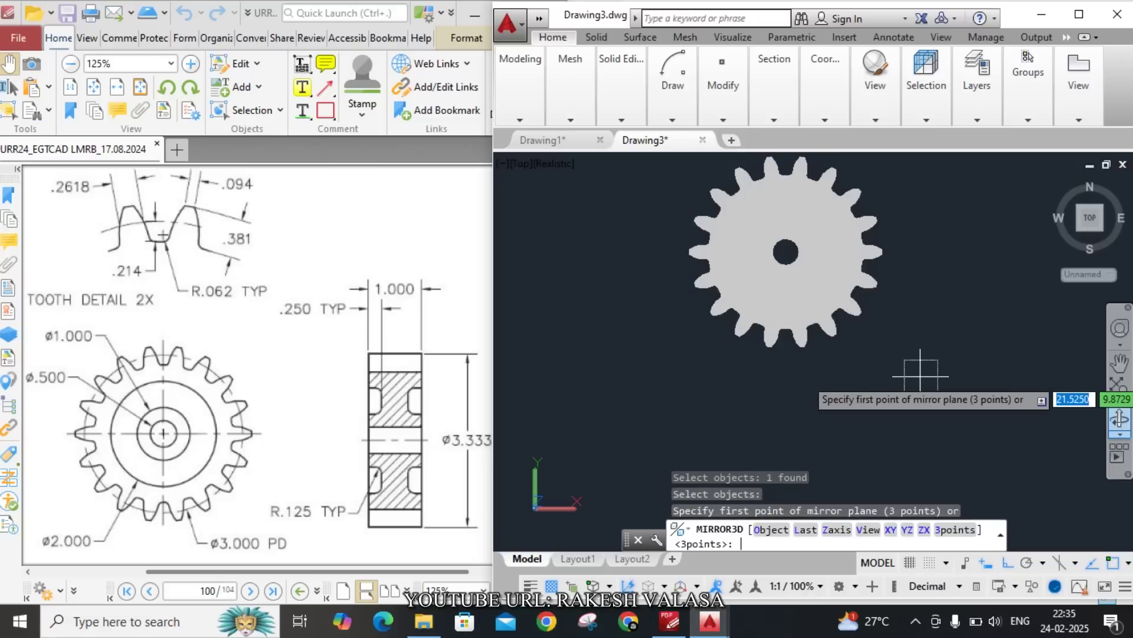
text(v)
key(Return)
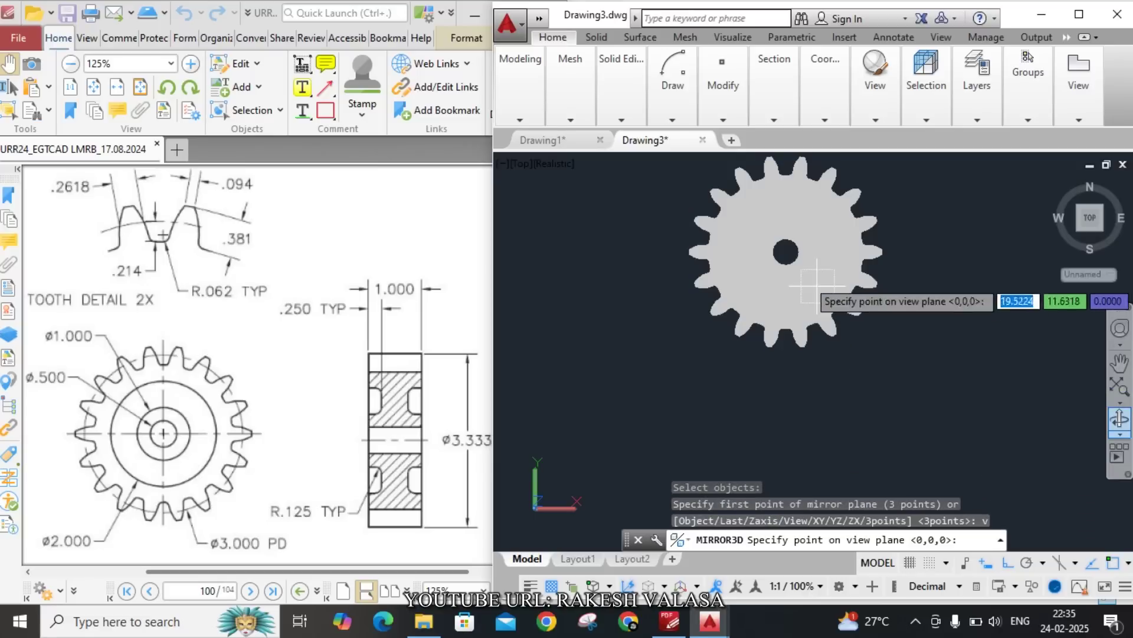
scroll(769, 229, up, 5)
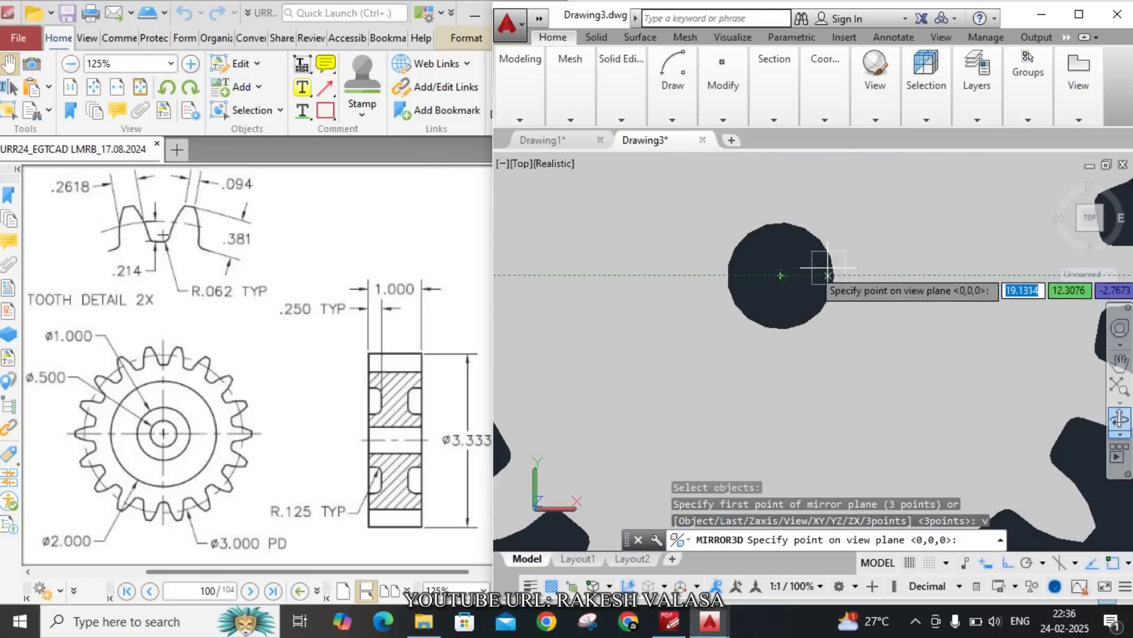
click(783, 274)
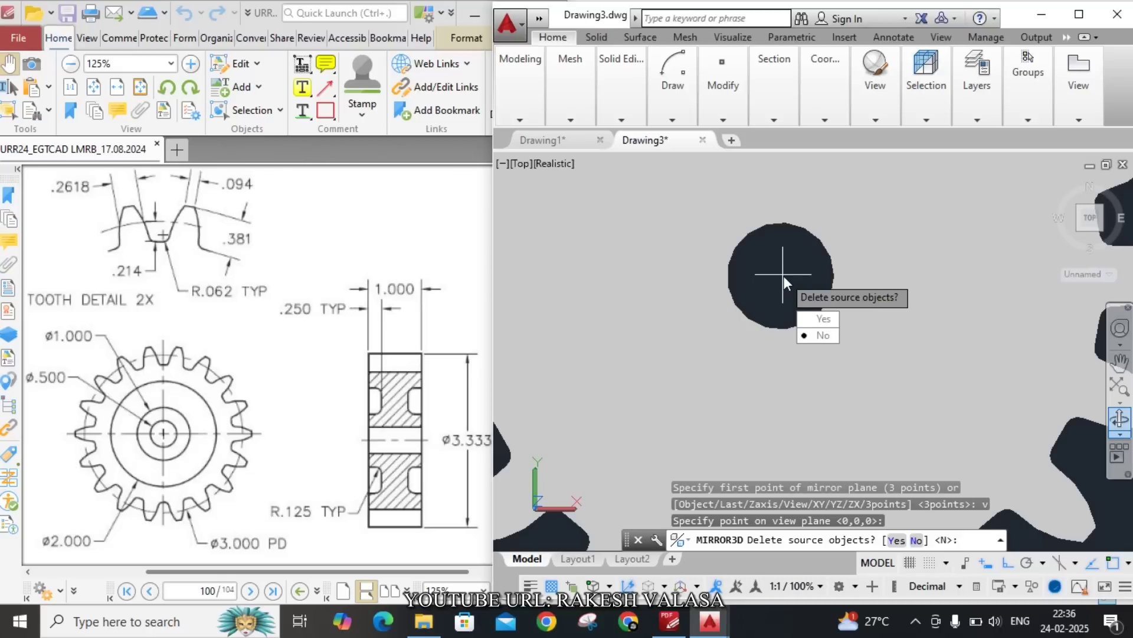
click(817, 335)
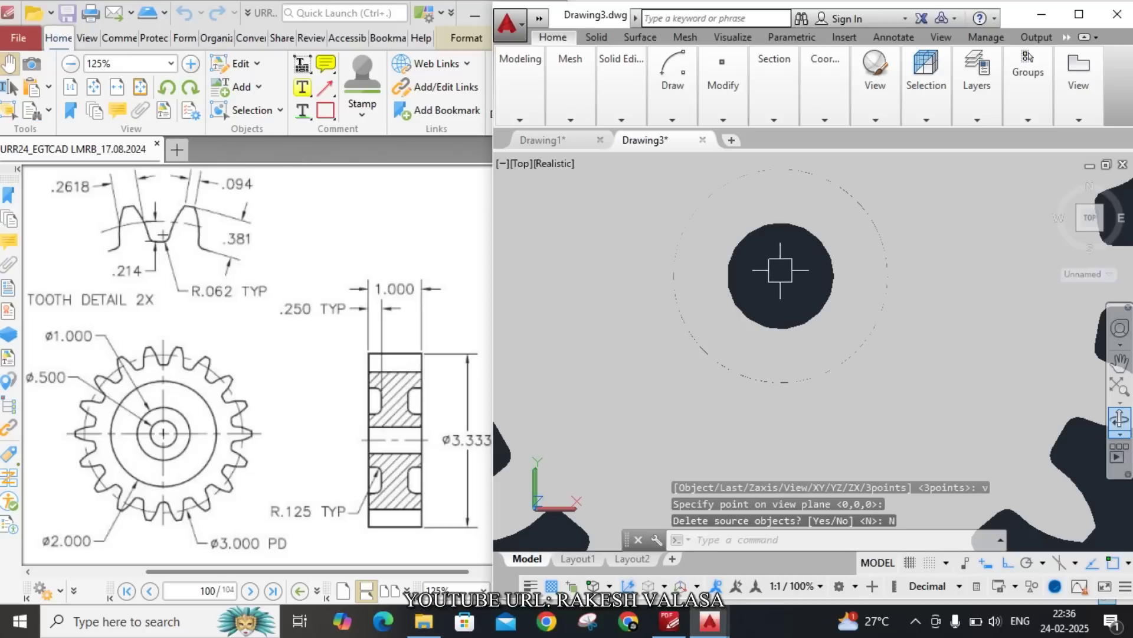
Orbit the mirrored gear to examine the recessed web and hub on both faces and the full tooth width.
scroll(793, 264, down, 5)
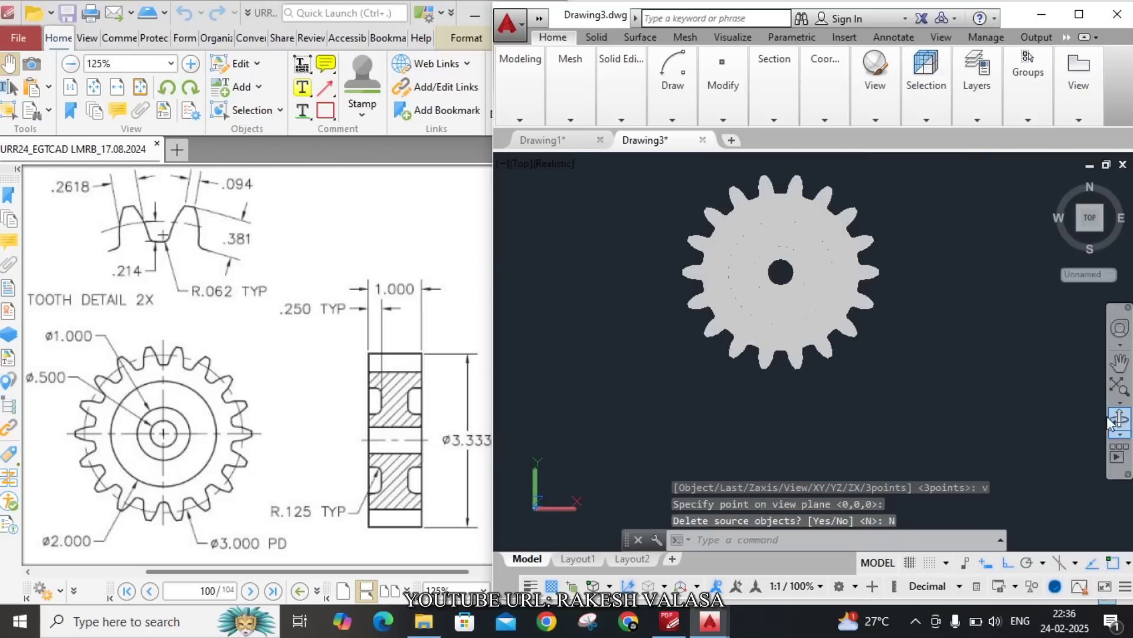
click(1112, 420)
drag(905, 336, 754, 196)
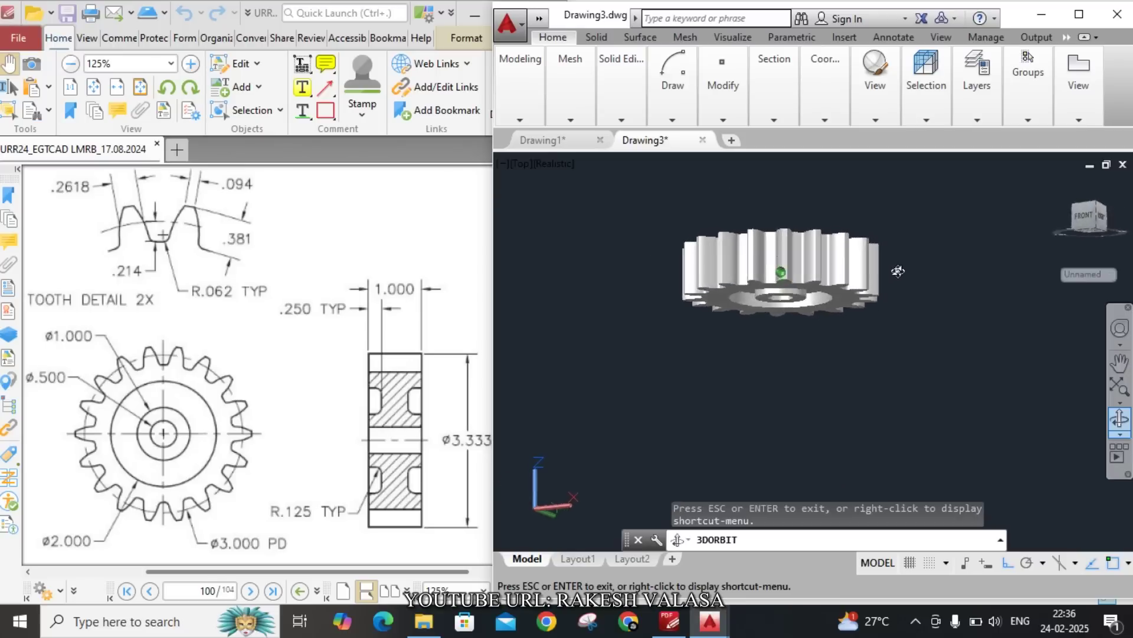
drag(898, 271, 919, 320)
drag(875, 366, 741, 337)
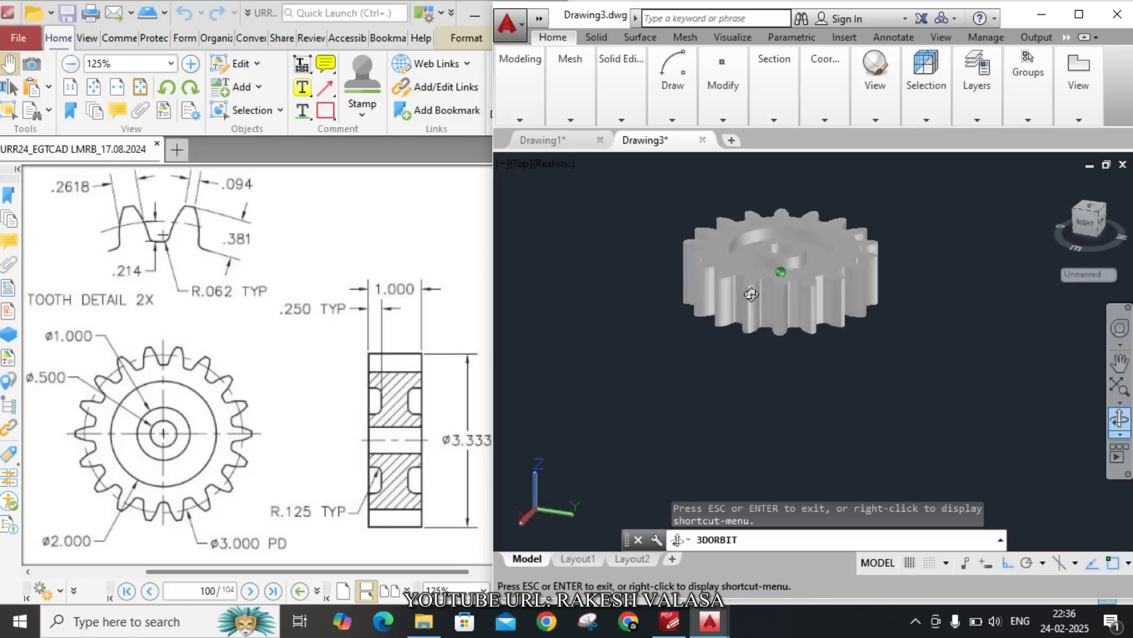
drag(752, 294, 830, 220)
drag(859, 219, 875, 348)
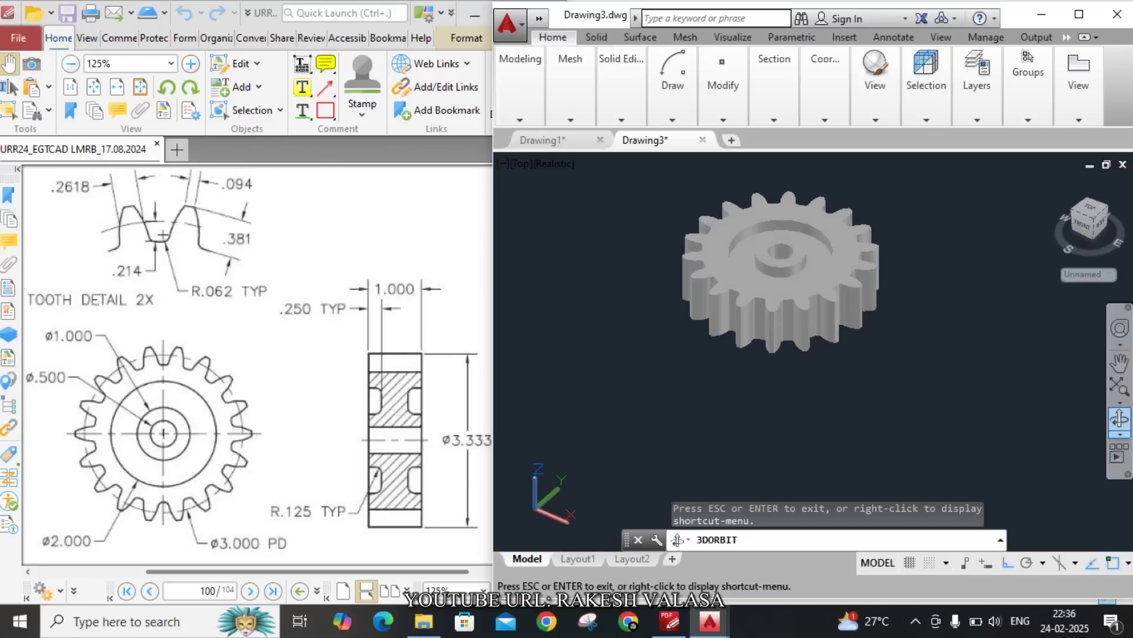
key(Escape)
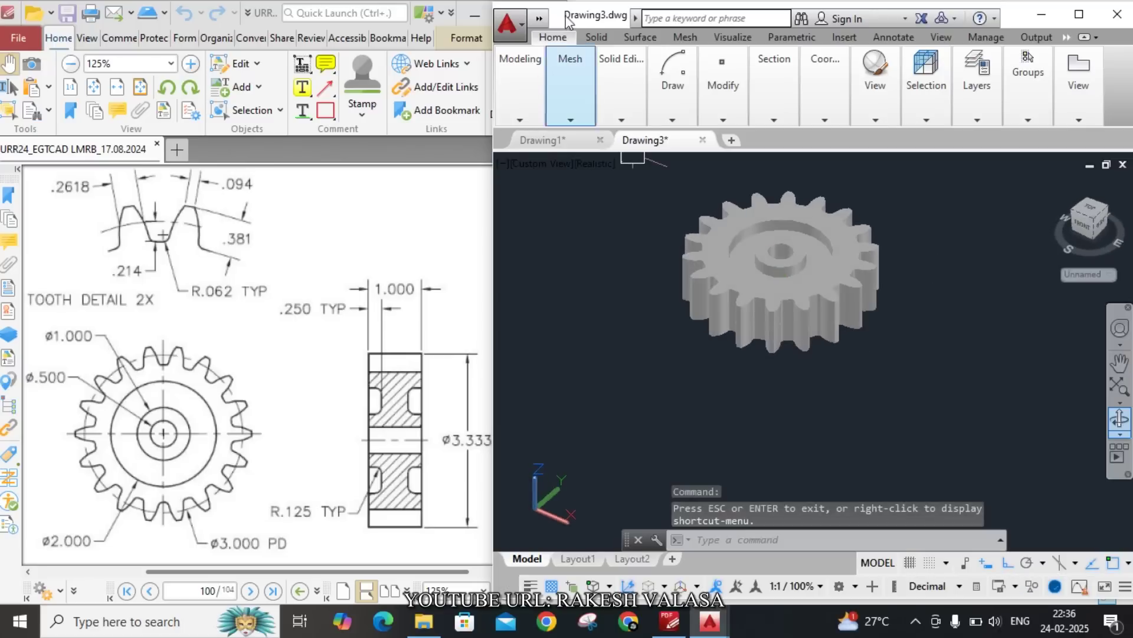
click(523, 26)
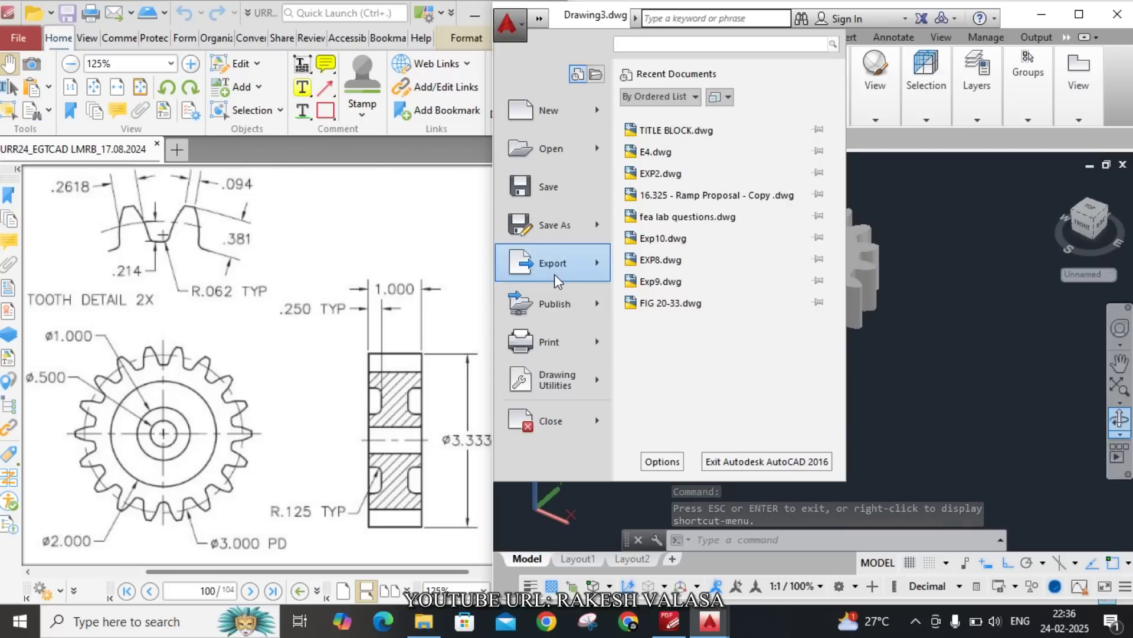
mouse_move(557, 281)
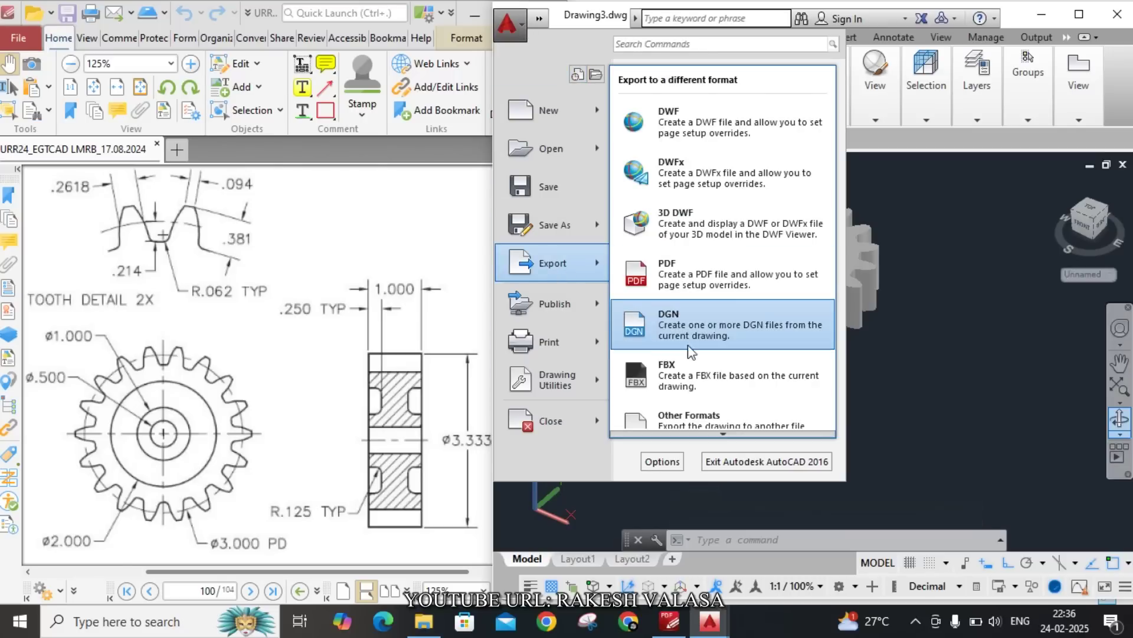
key(Escape)
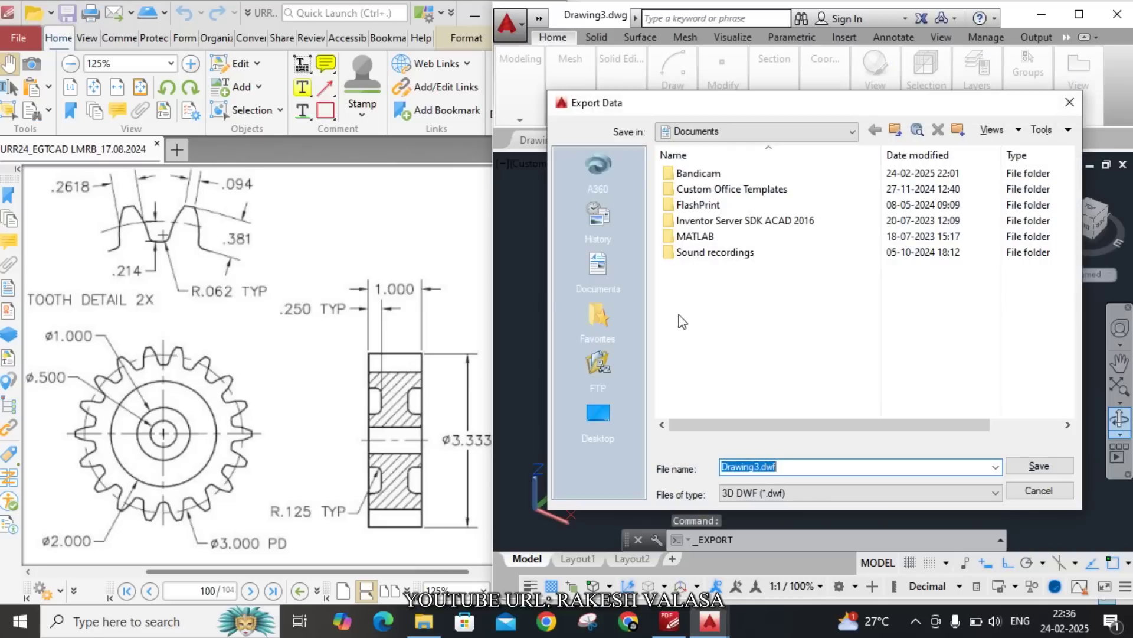
click(800, 495)
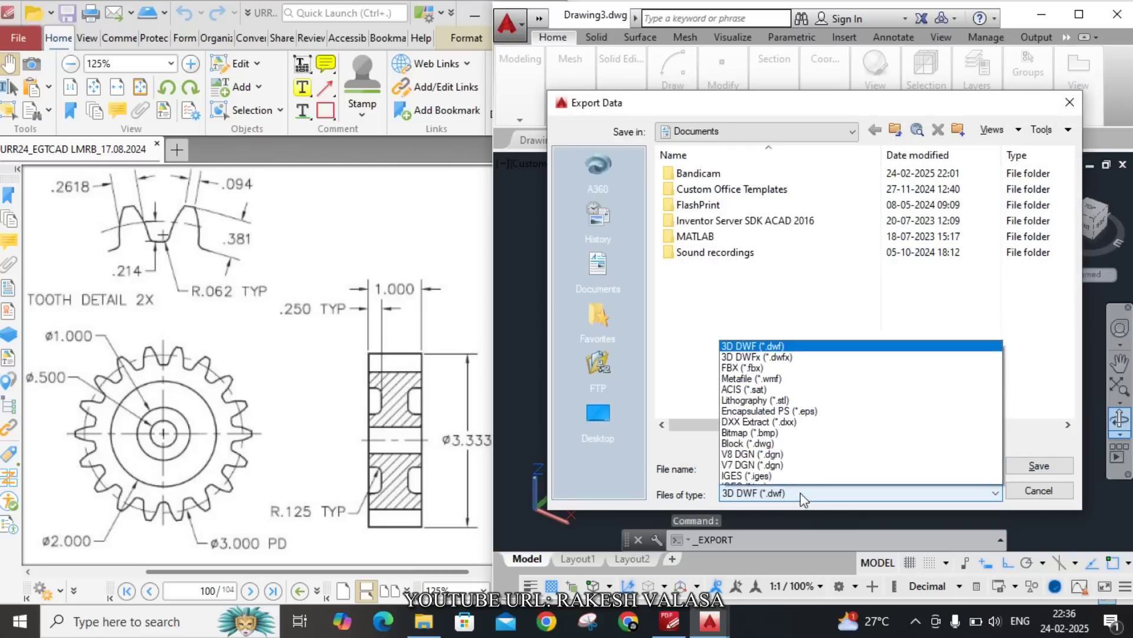
click(768, 393)
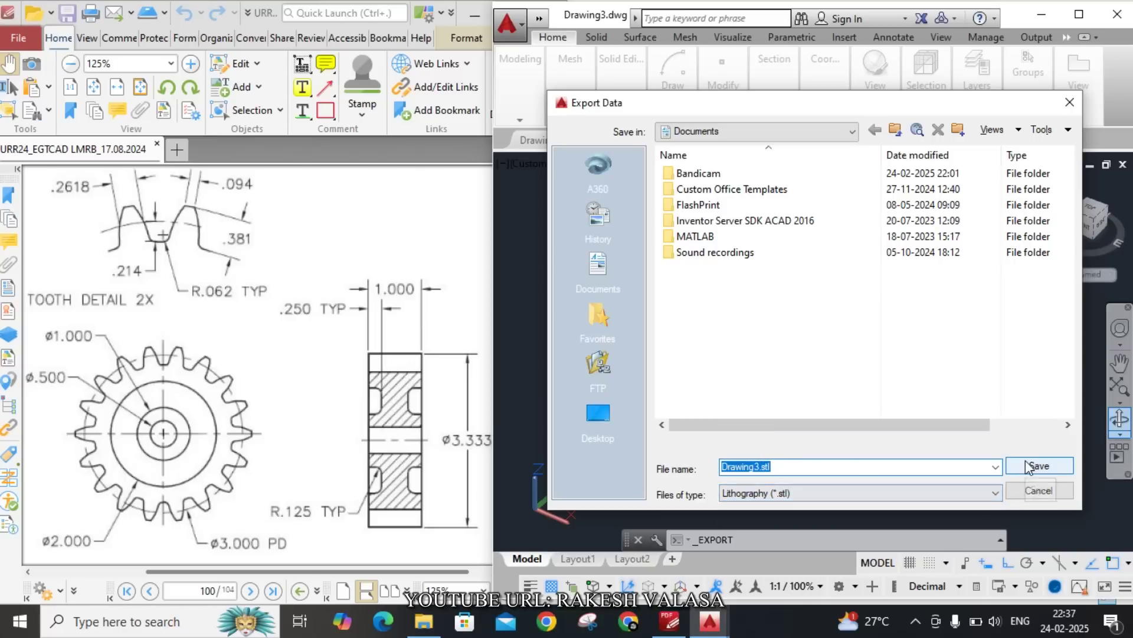
click(1039, 491)
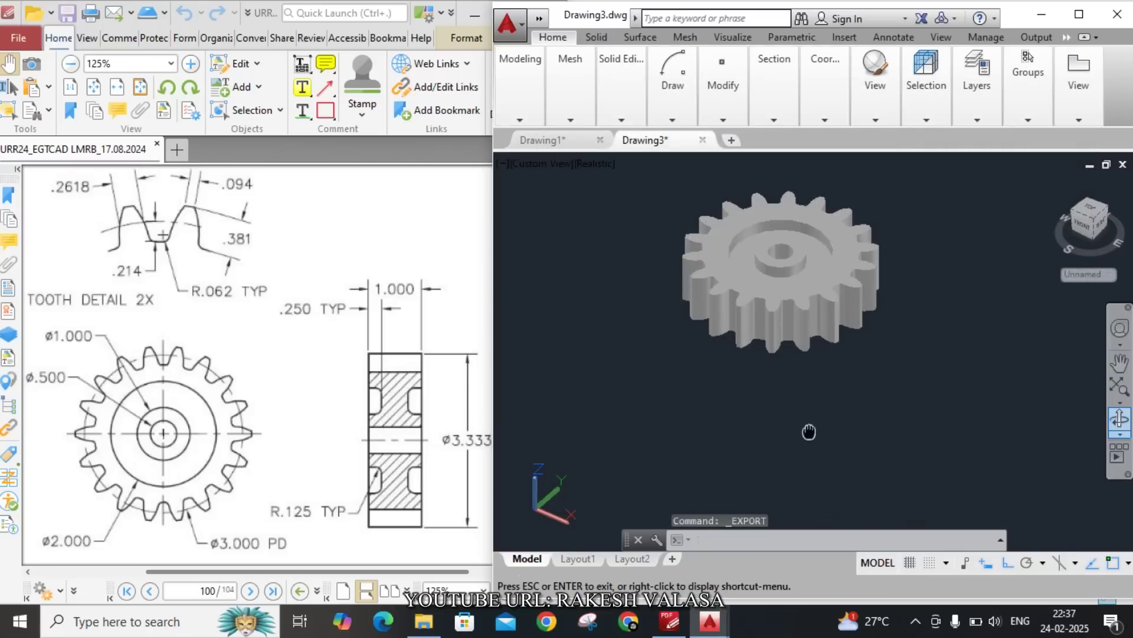
Union the original and mirrored gear halves into one full-width solid.
scroll(809, 431, up, 2)
scroll(789, 314, up, 2)
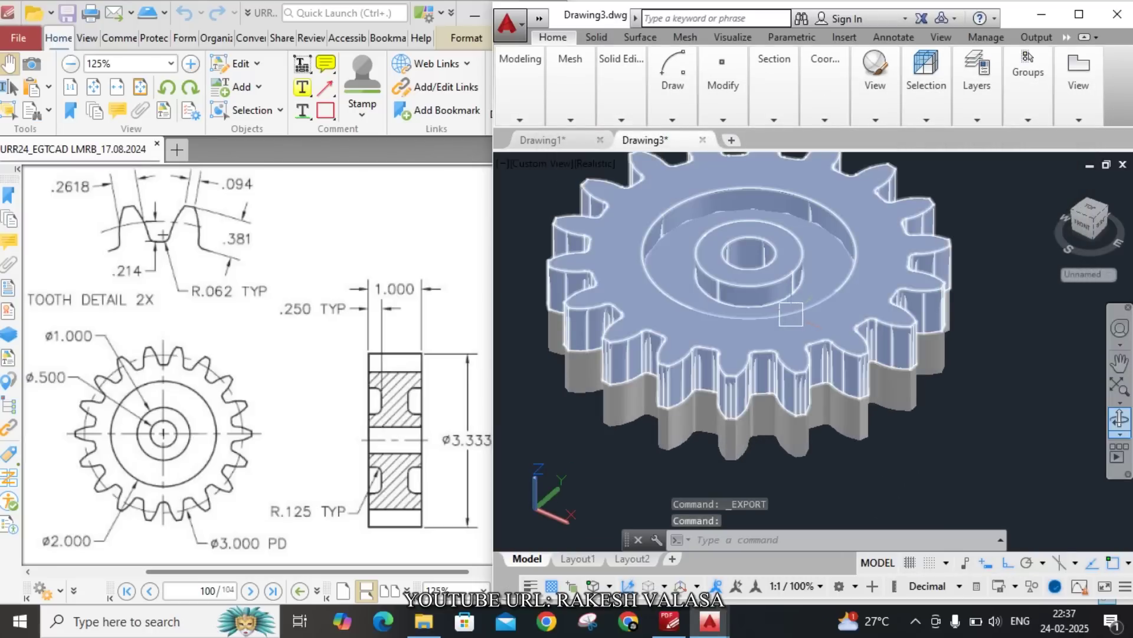
scroll(791, 314, down, 3)
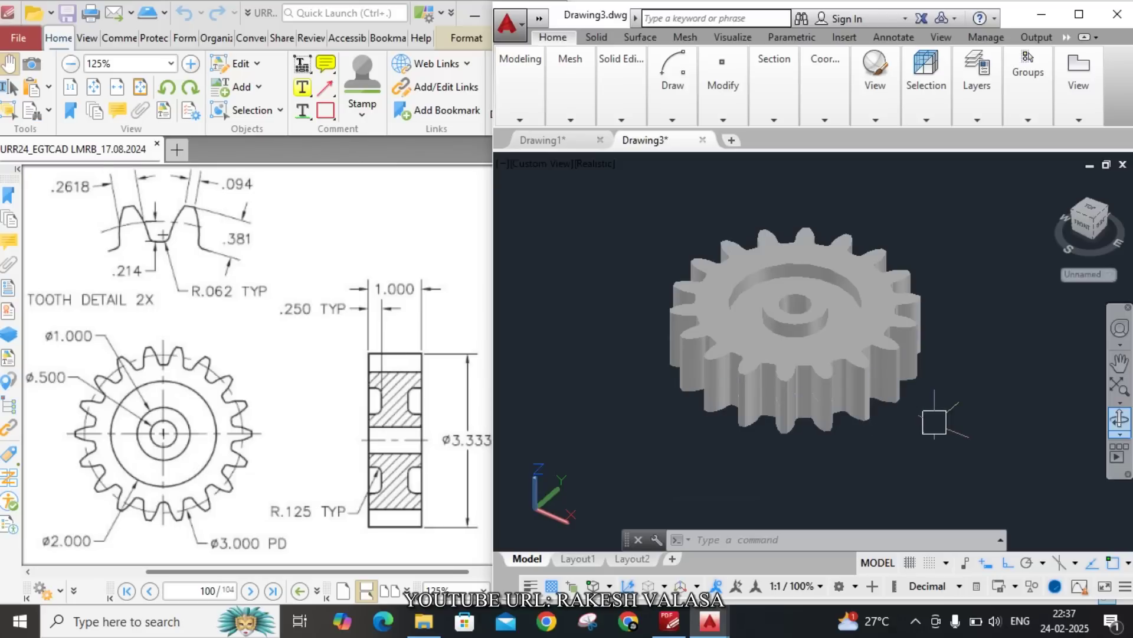
text(uni)
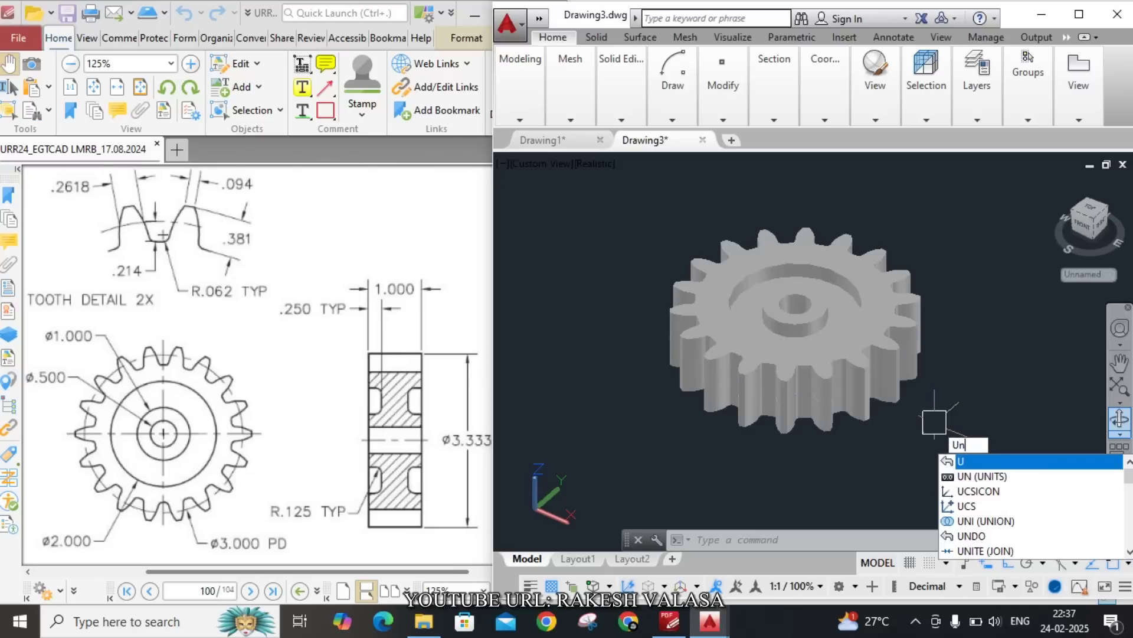
key(Return)
click(931, 423)
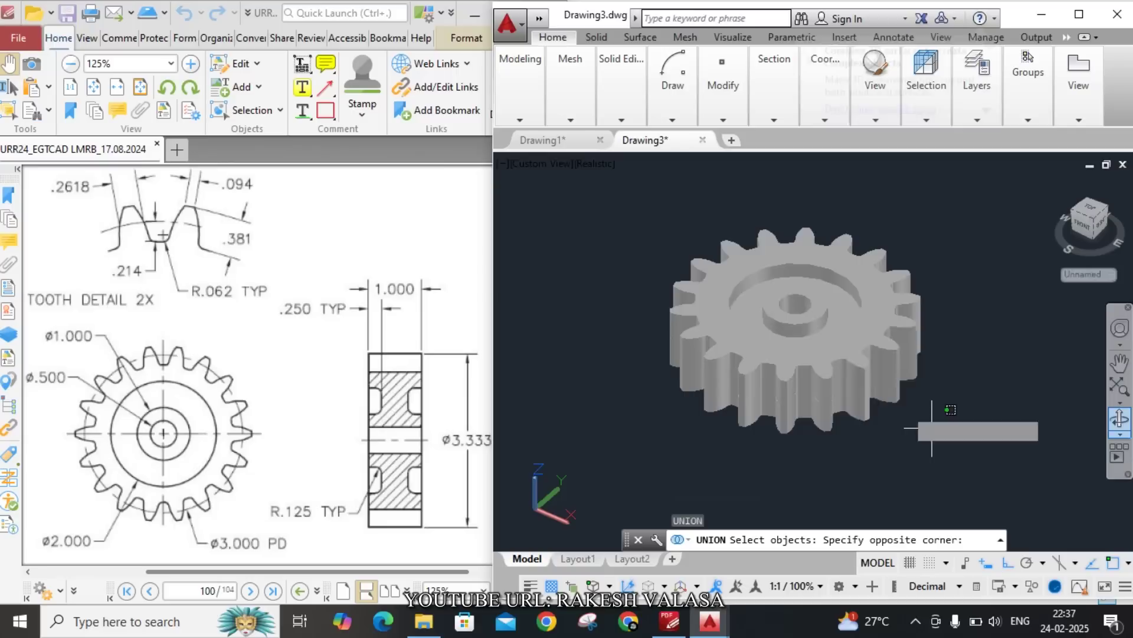
click(748, 271)
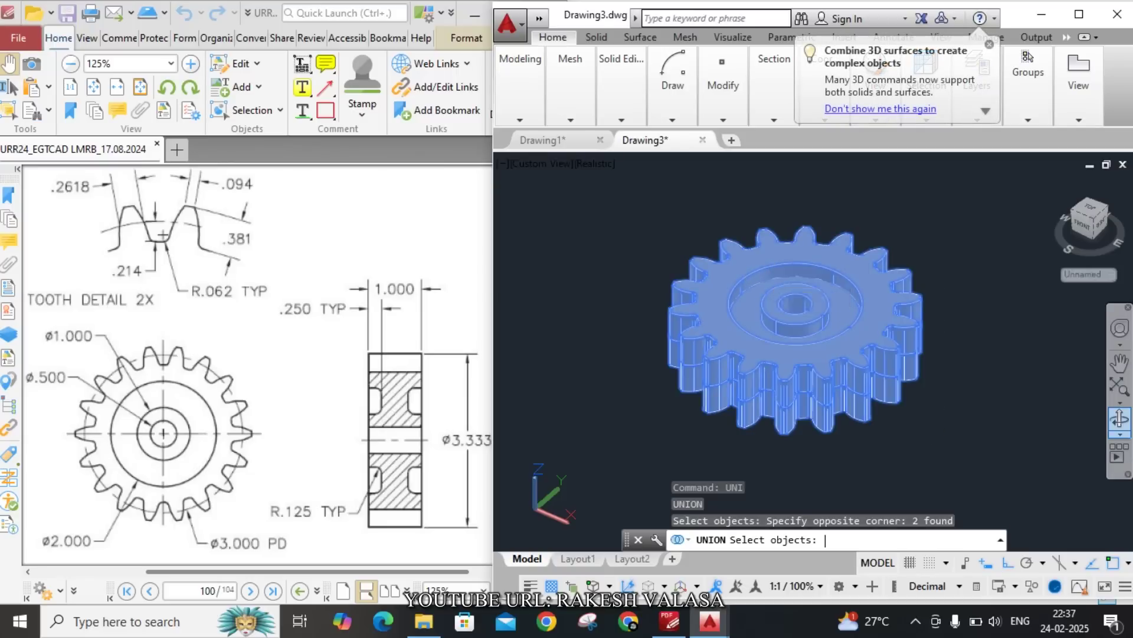
key(Return)
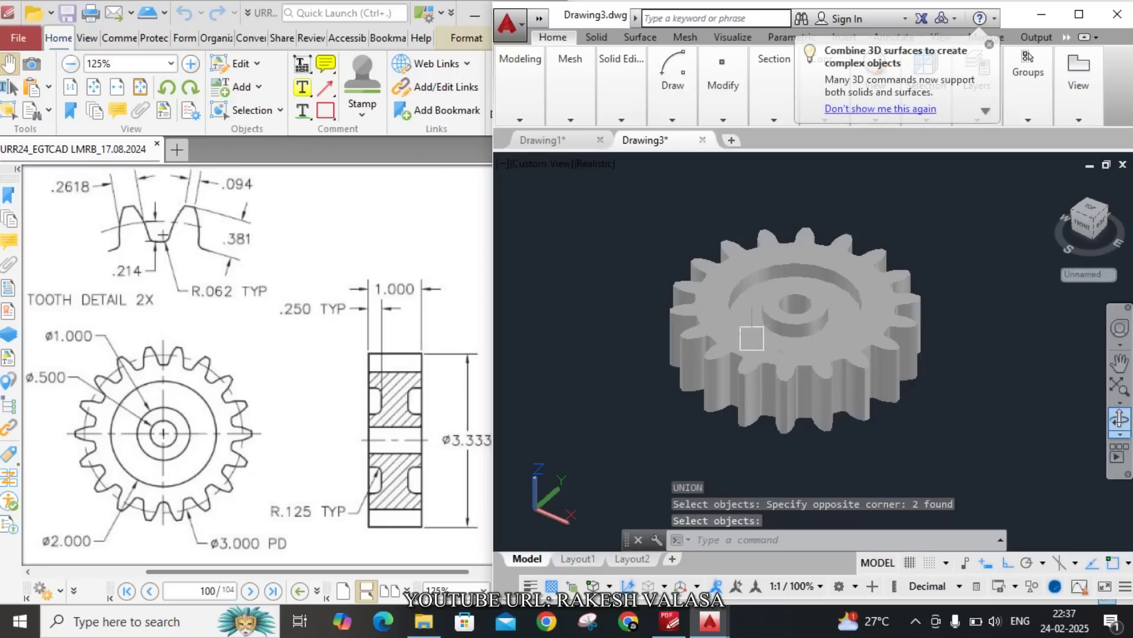
click(807, 360)
key(Escape)
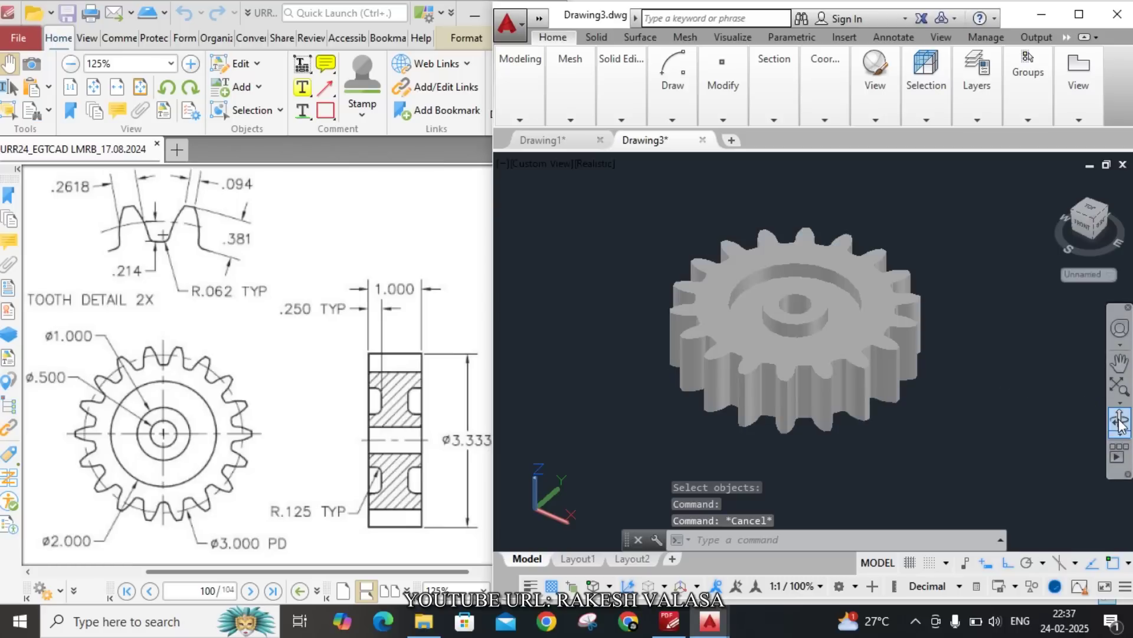
click(1119, 417)
drag(957, 451, 950, 402)
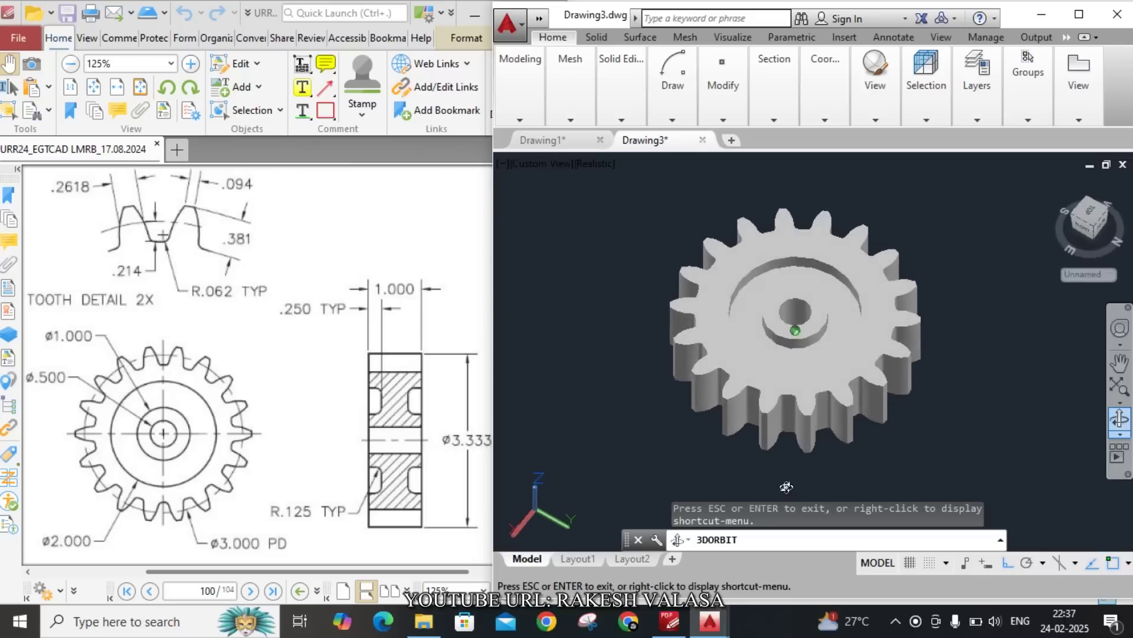